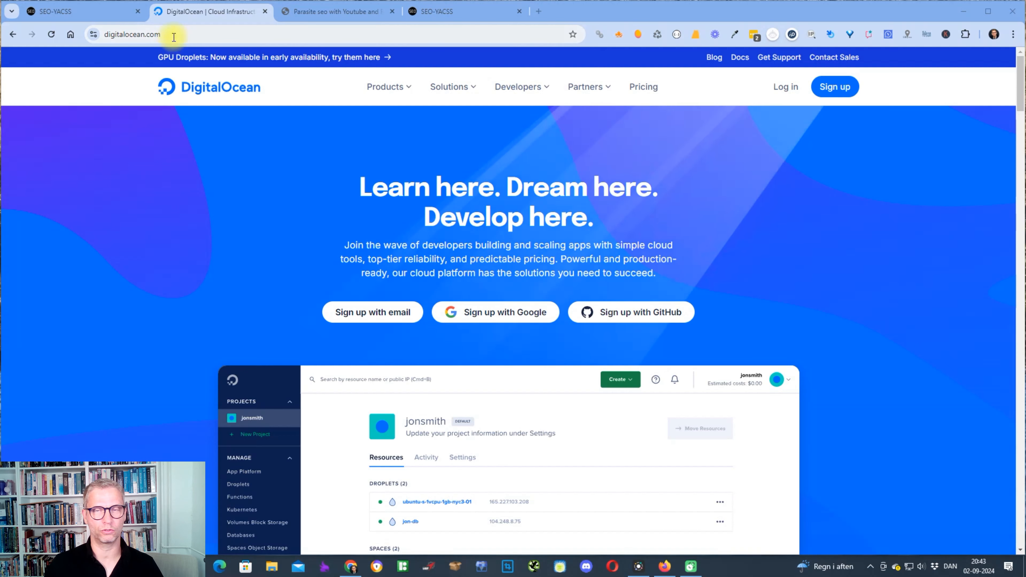
Step: View DigitalOcean's Spaces Object Storage product page and its account sign-up options, and return to the home page
click(176, 36)
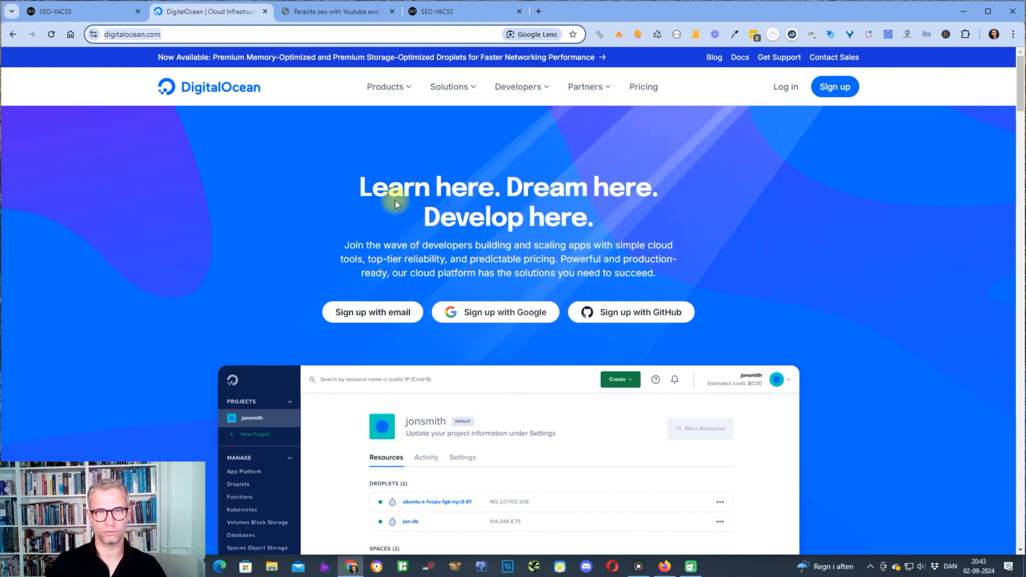
click(388, 87)
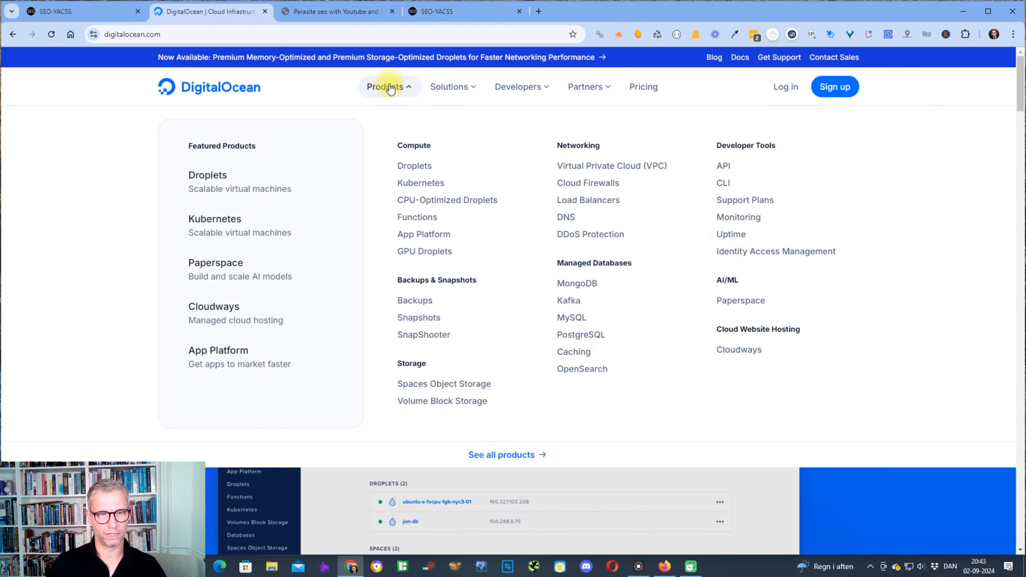
click(457, 384)
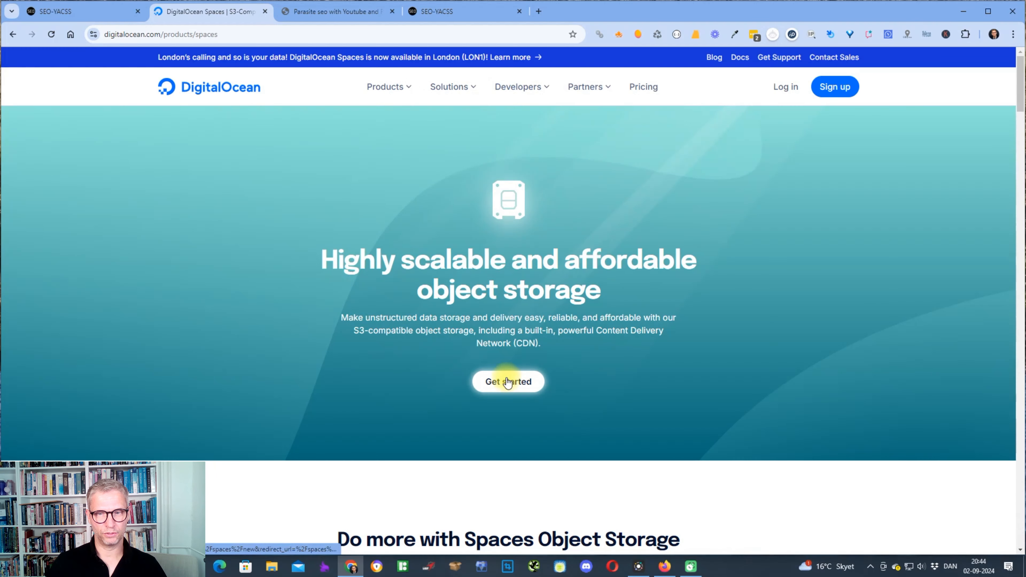
click(517, 384)
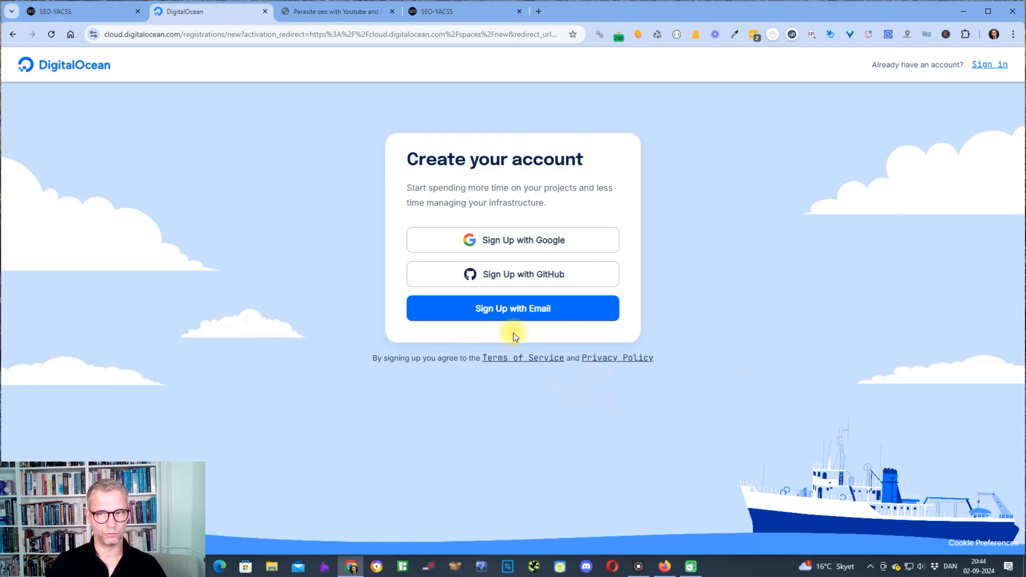
click(89, 62)
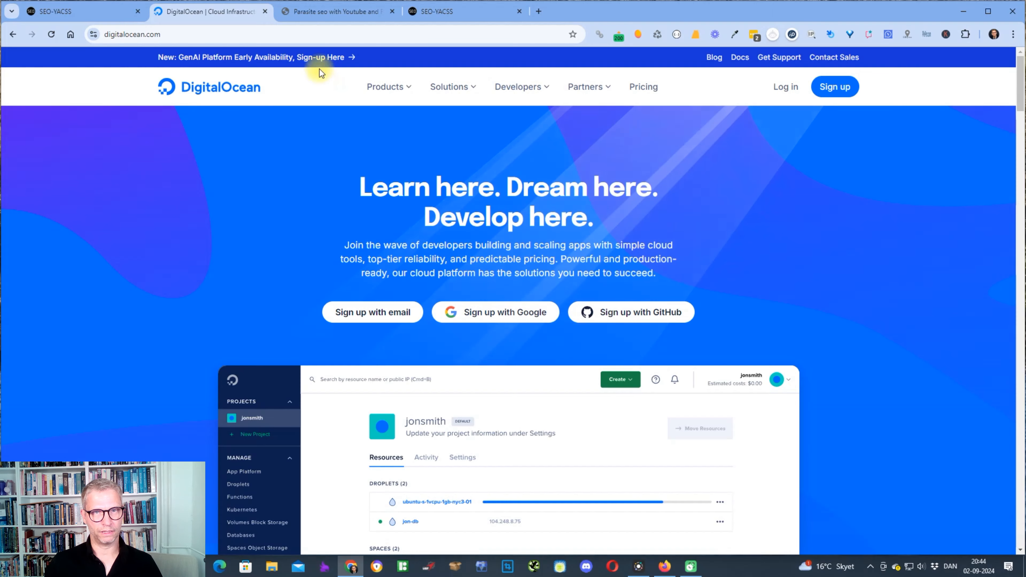
Step: Copy the phrase "Parasite SEO with Youtube" from the heading of the blog post about YouTube and Reddit
click(351, 12)
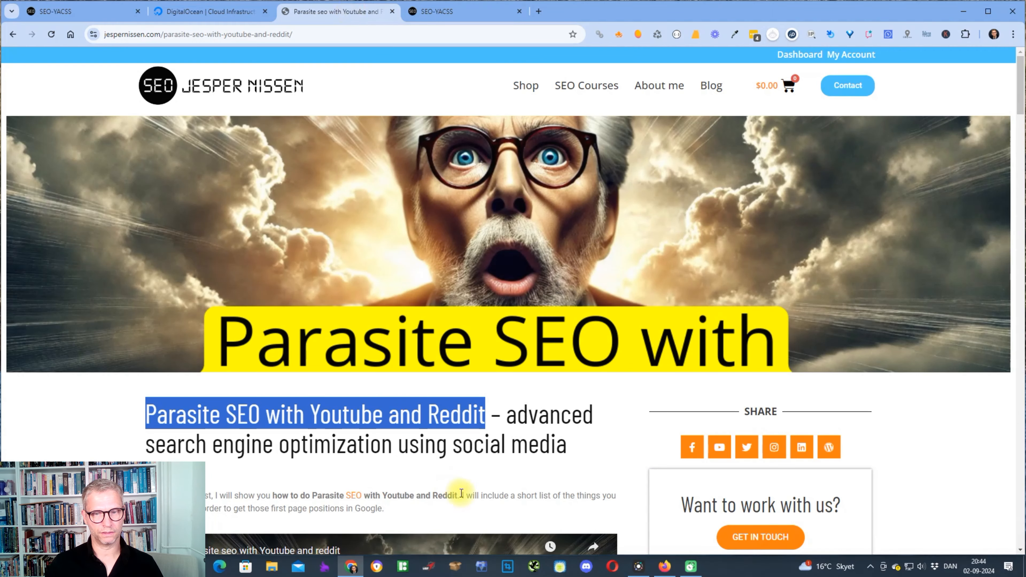
click(467, 488)
scroll(470, 484, down, 4)
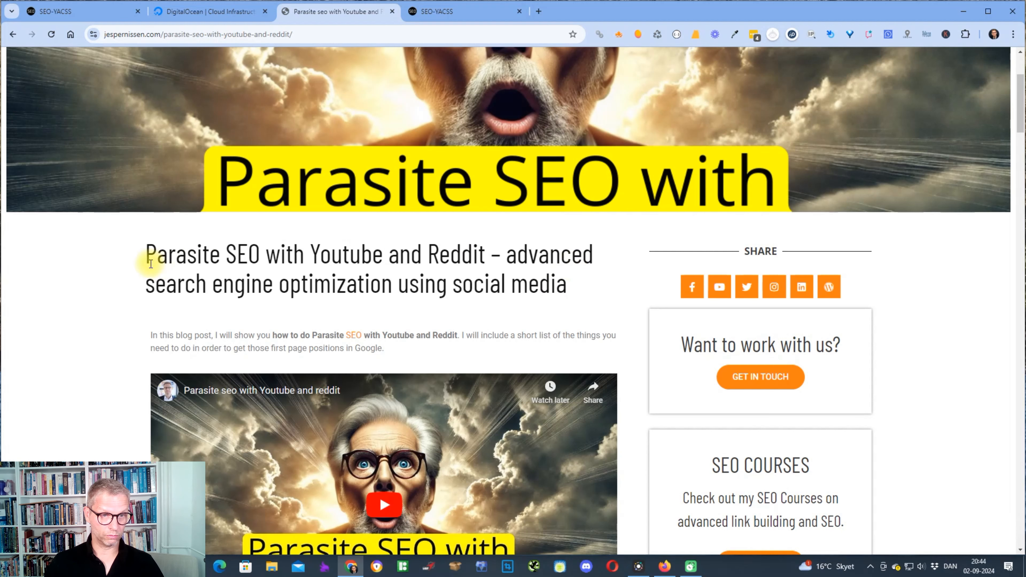
drag(148, 254, 383, 259)
right_click(382, 259)
click(433, 271)
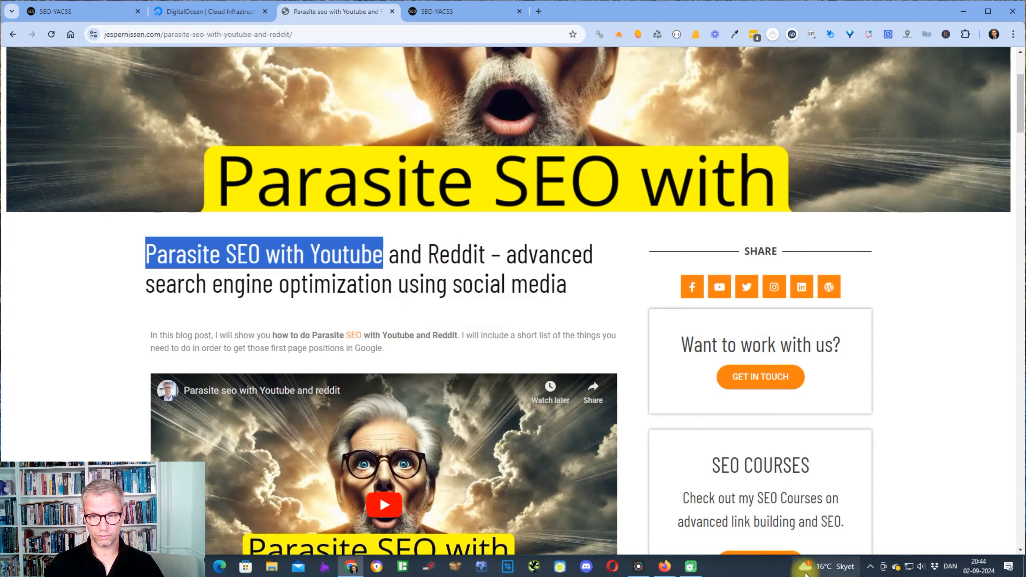
Step: Switch to Firefox and search Google for the copied phrase "Parasite SEO with Youtube" from a fresh home page
click(664, 566)
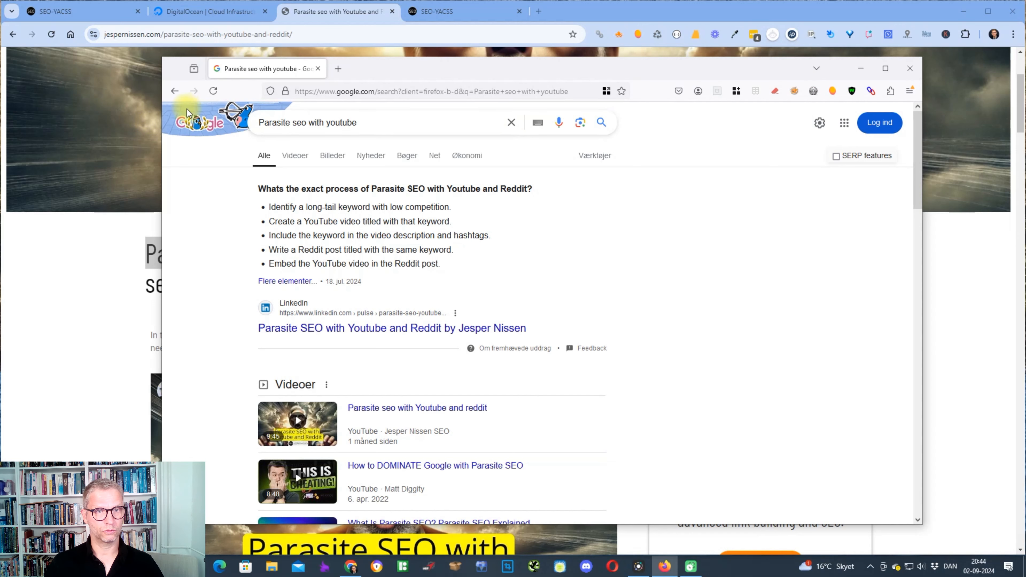
click(187, 122)
click(775, 91)
click(655, 145)
click(440, 284)
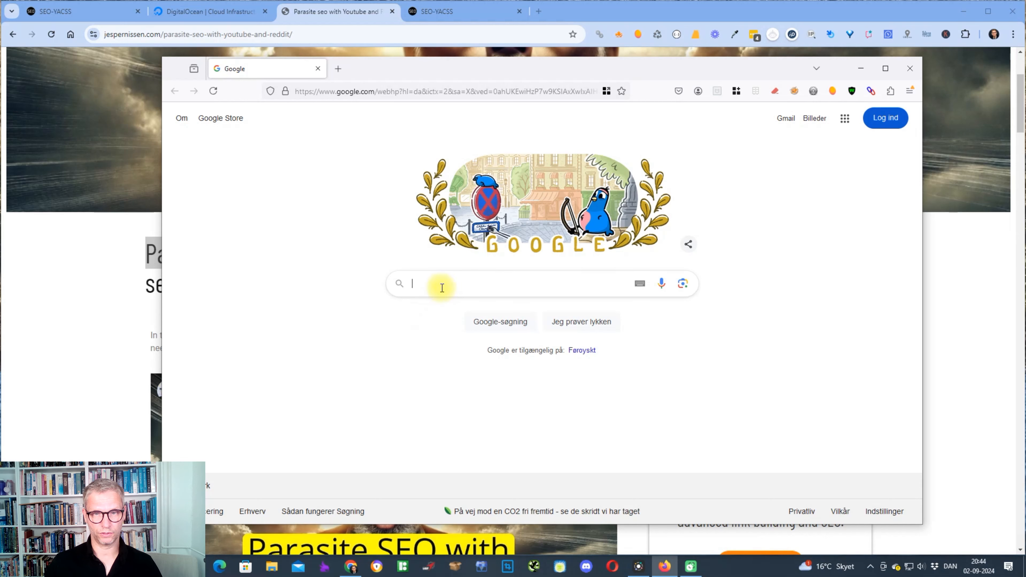
key(ctrl+v)
key(Return)
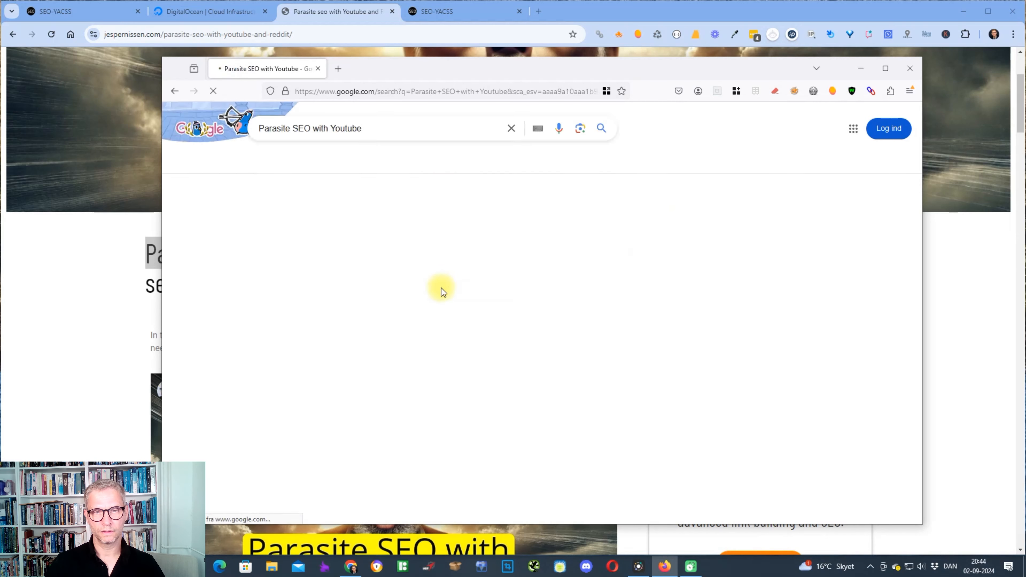
click(638, 490)
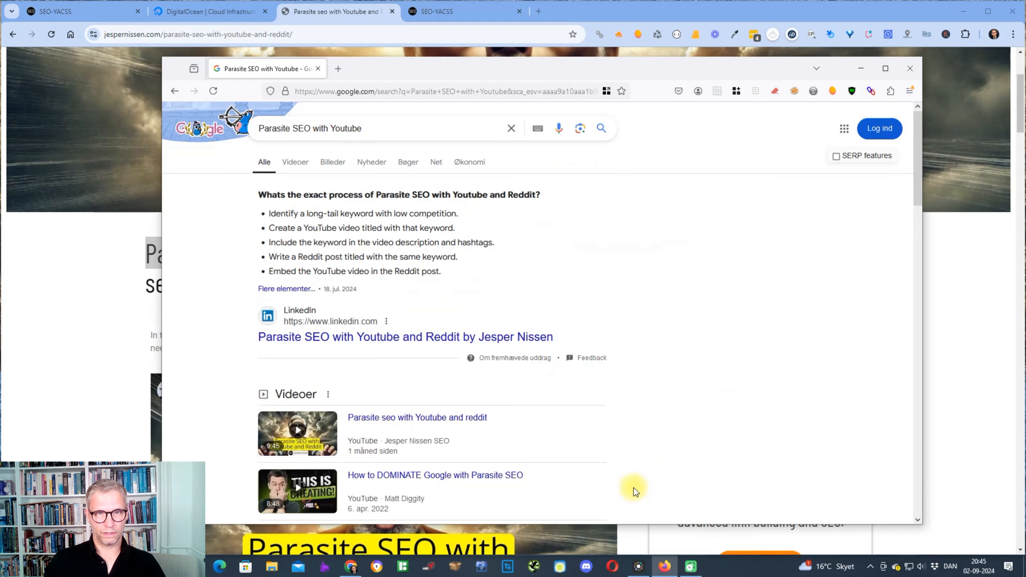
Step: Examine the featured snippet, the video results and the blog post's own listing on the maximized Google results page
click(885, 69)
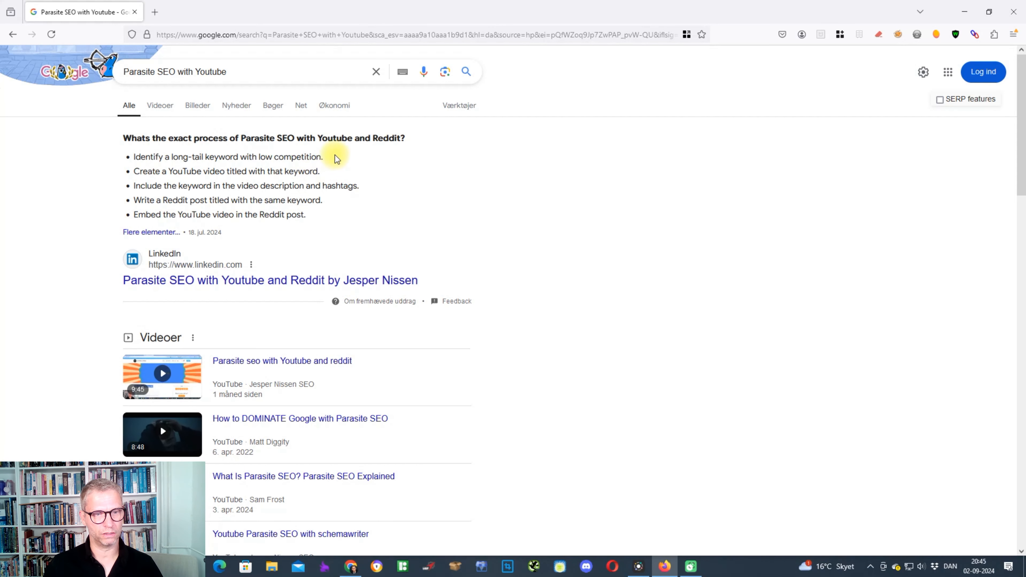
scroll(363, 120, down, 3)
scroll(364, 119, down, 1)
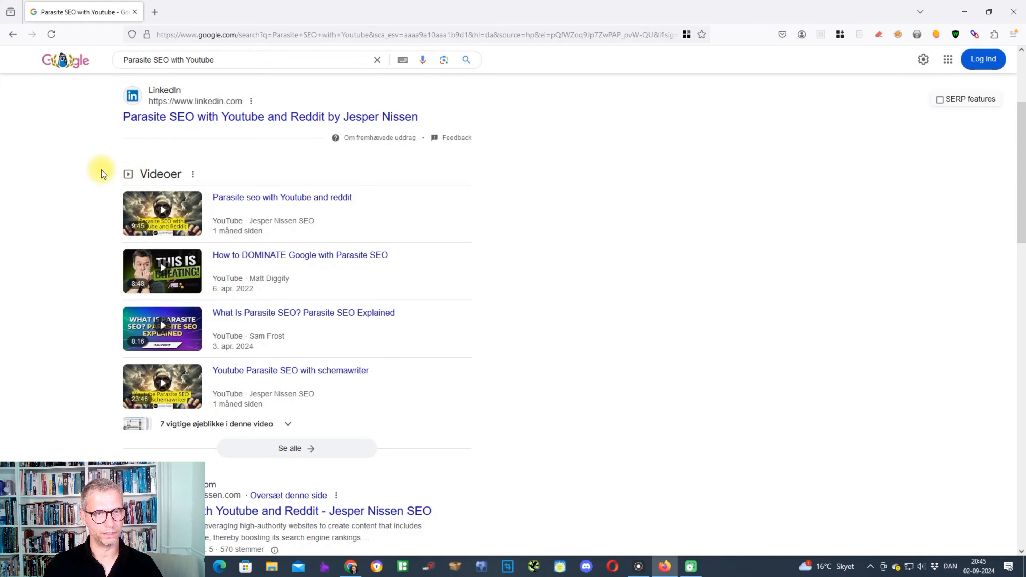
drag(91, 189, 202, 177)
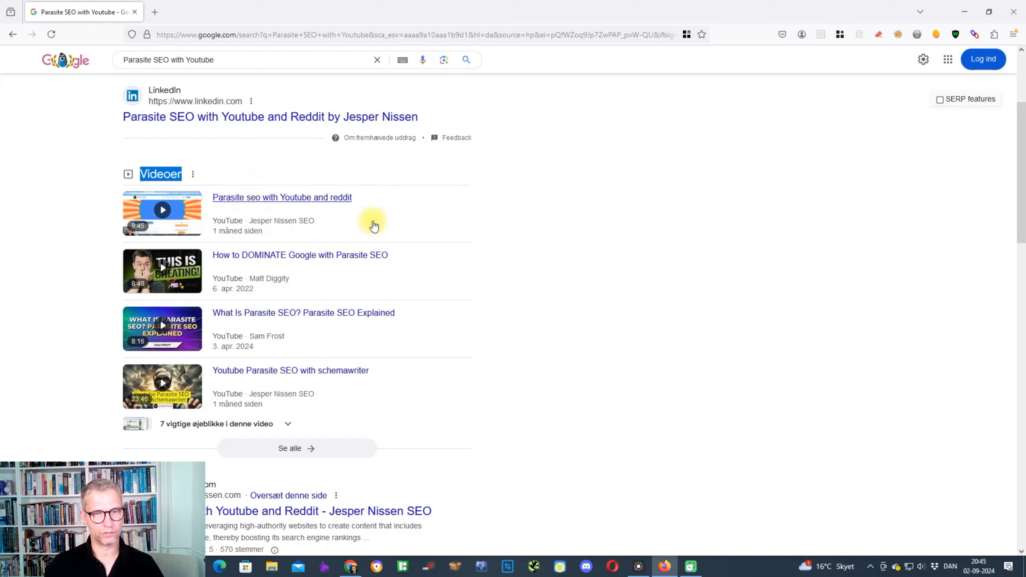
scroll(613, 263, down, 6)
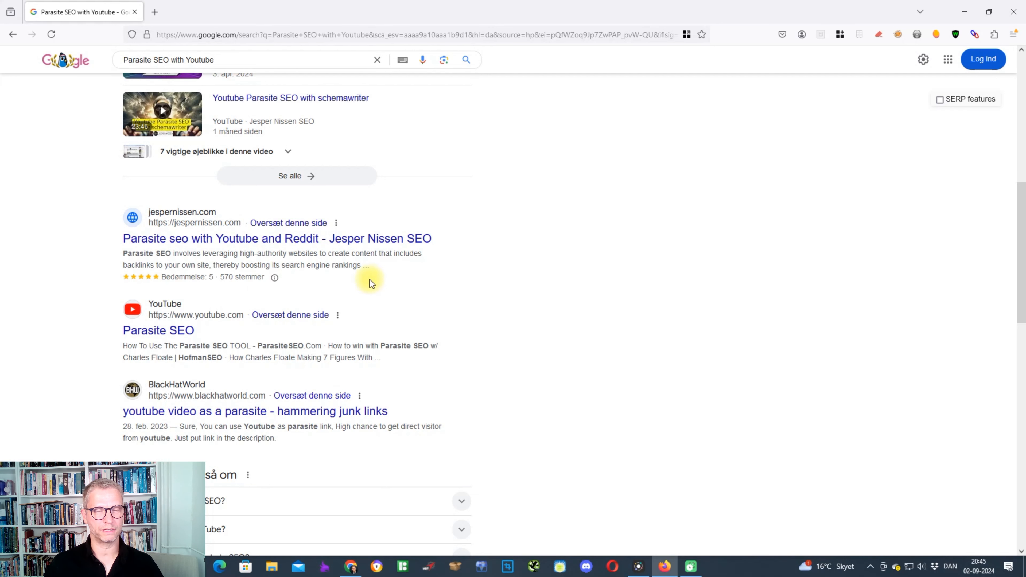
scroll(615, 325, up, 10)
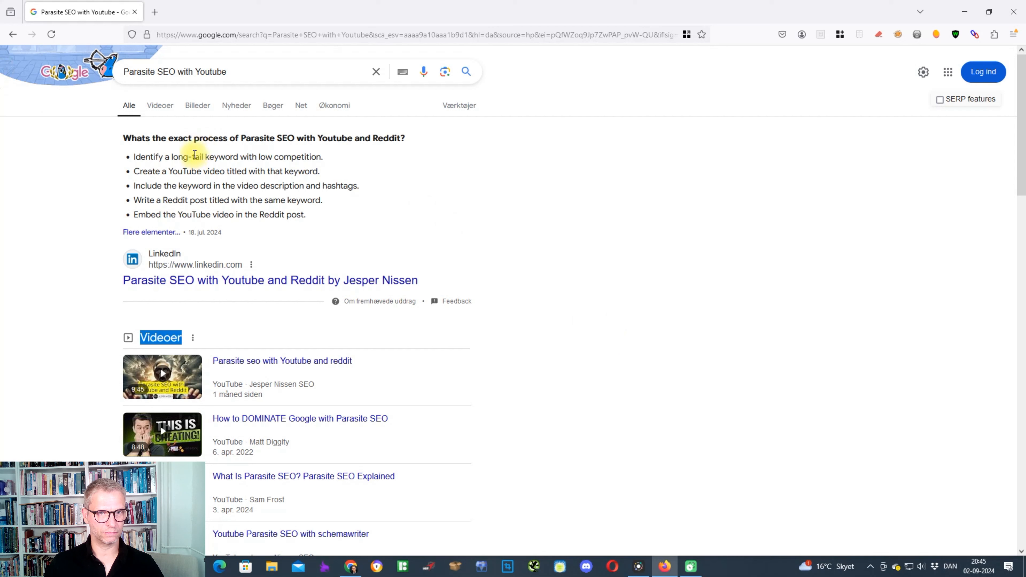
drag(193, 156, 322, 200)
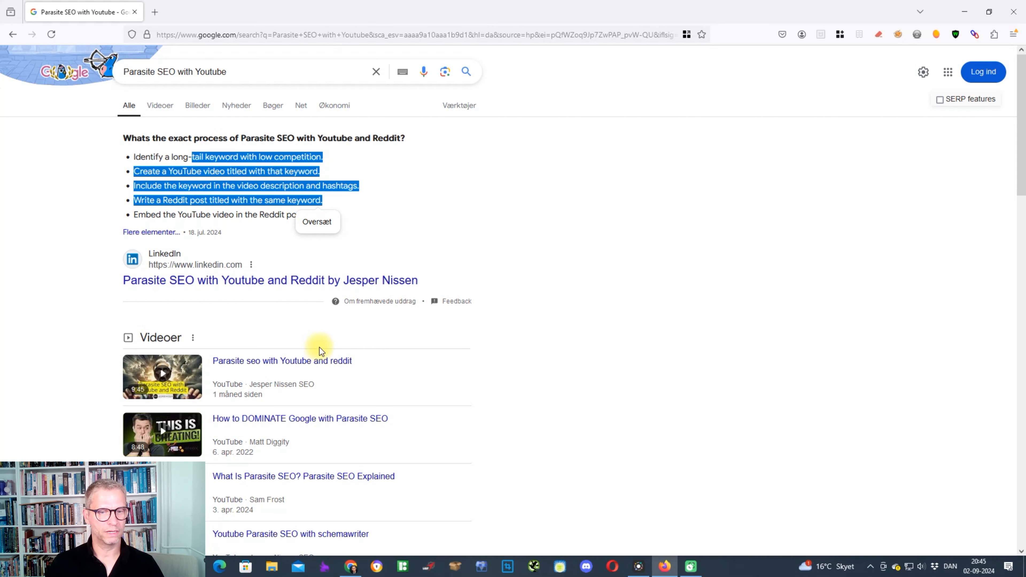
scroll(575, 248, down, 12)
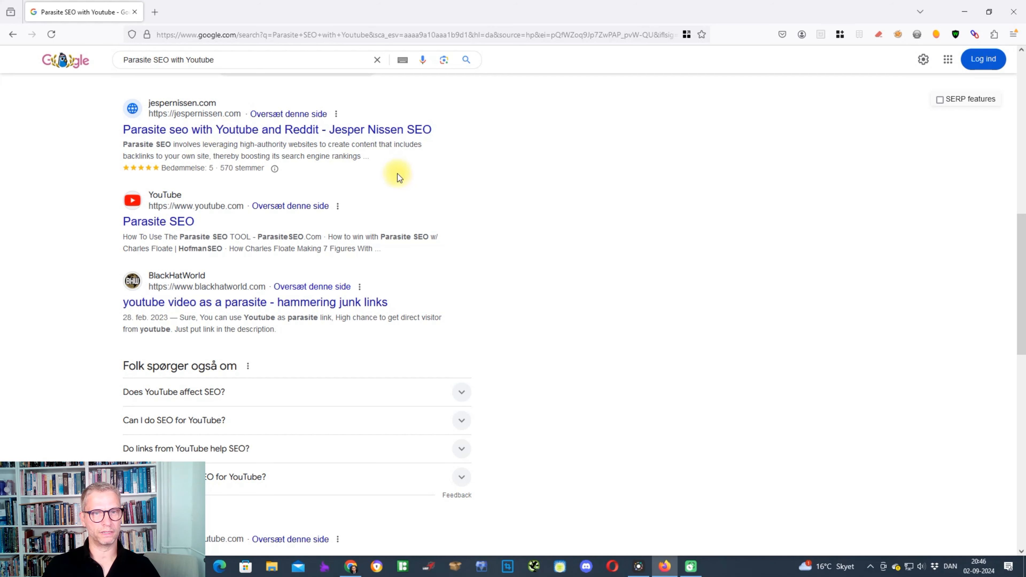
drag(83, 111, 349, 151)
click(688, 172)
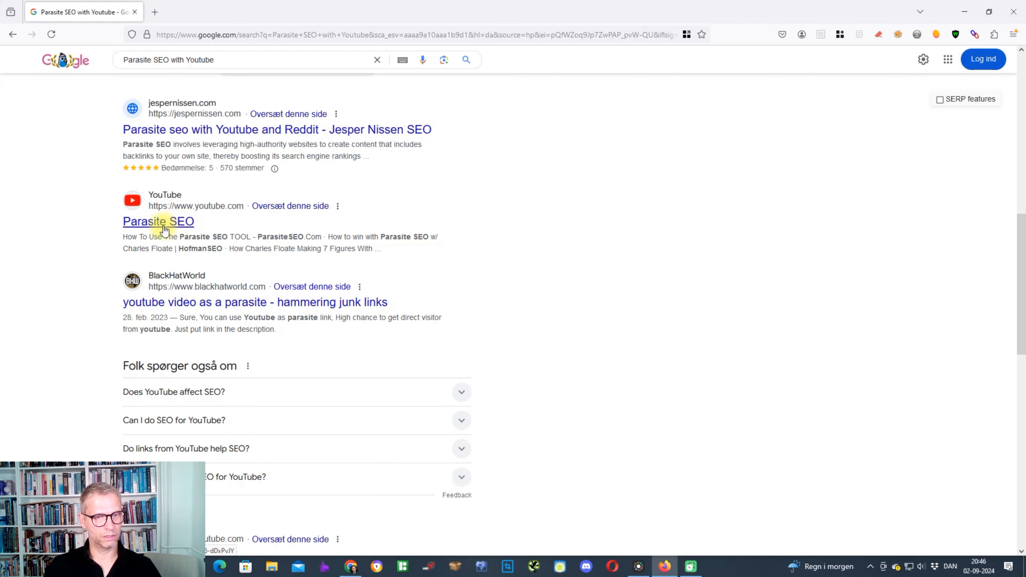
Step: Review the remaining first-page results, checking which listings come from YouTube, down to the related searches
scroll(183, 222, up, 6)
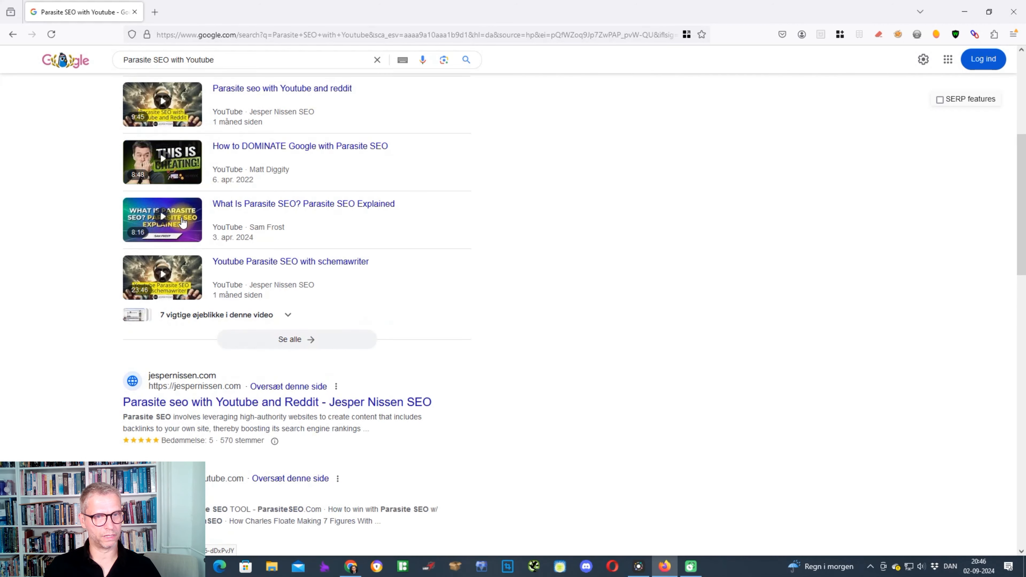
scroll(183, 220, down, 7)
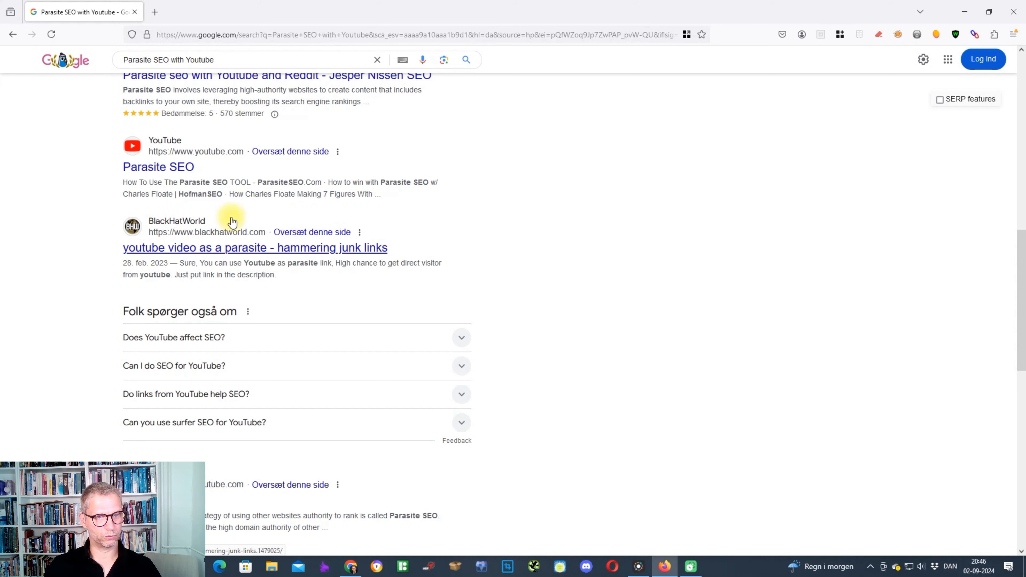
scroll(231, 220, down, 7)
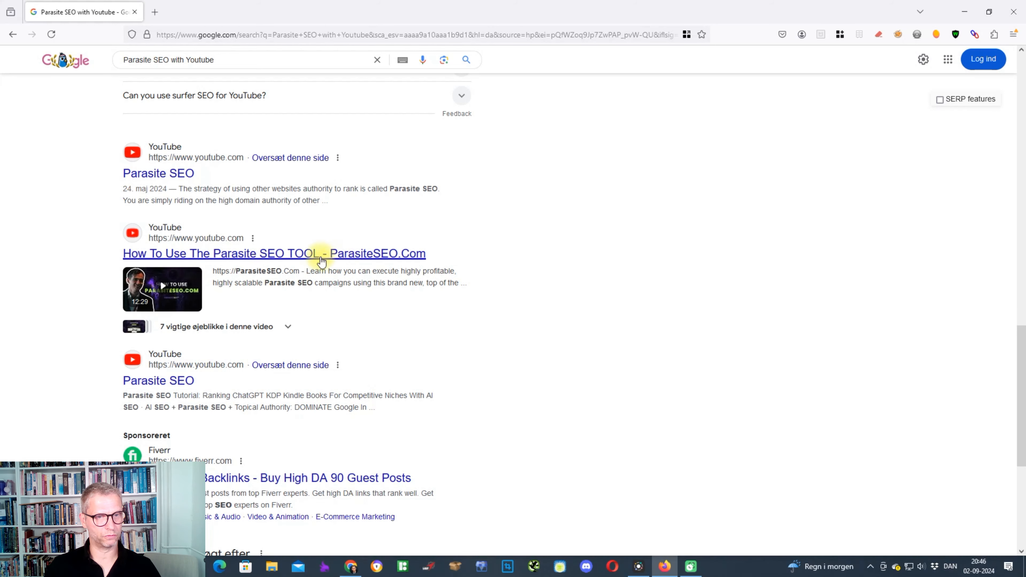
scroll(327, 254, down, 5)
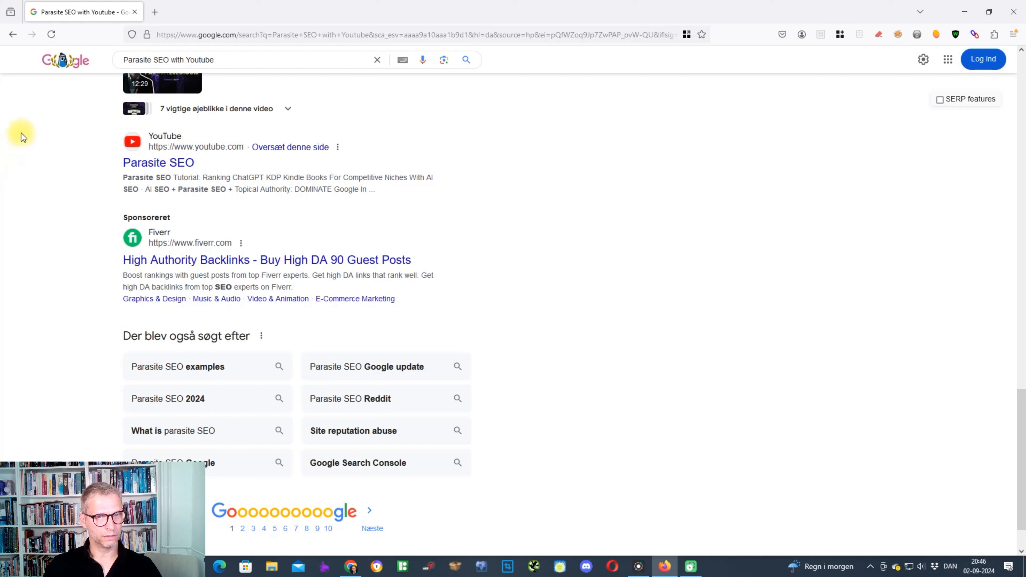
drag(96, 152, 178, 190)
click(837, 255)
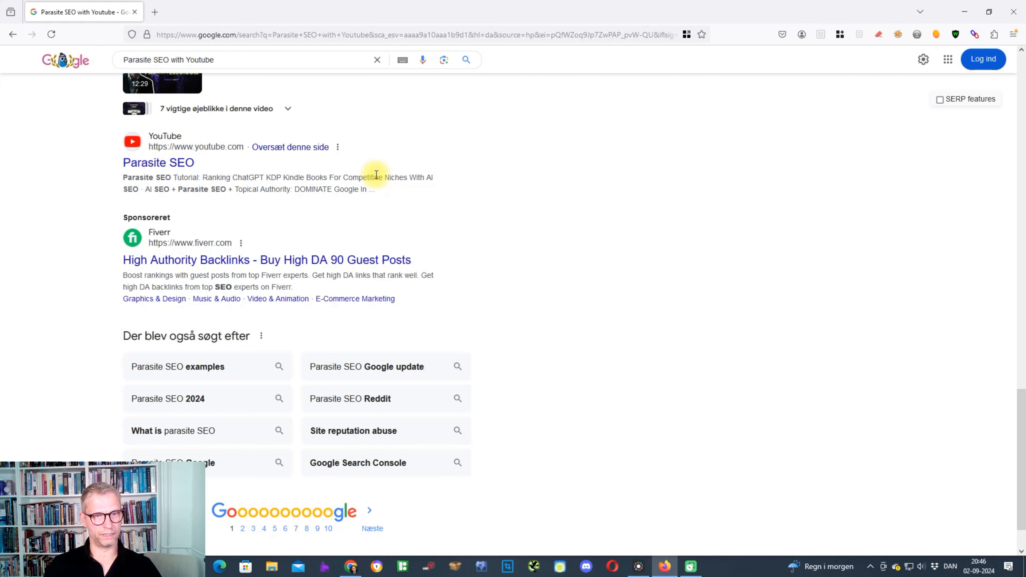
scroll(373, 187, down, 2)
scroll(449, 218, up, 20)
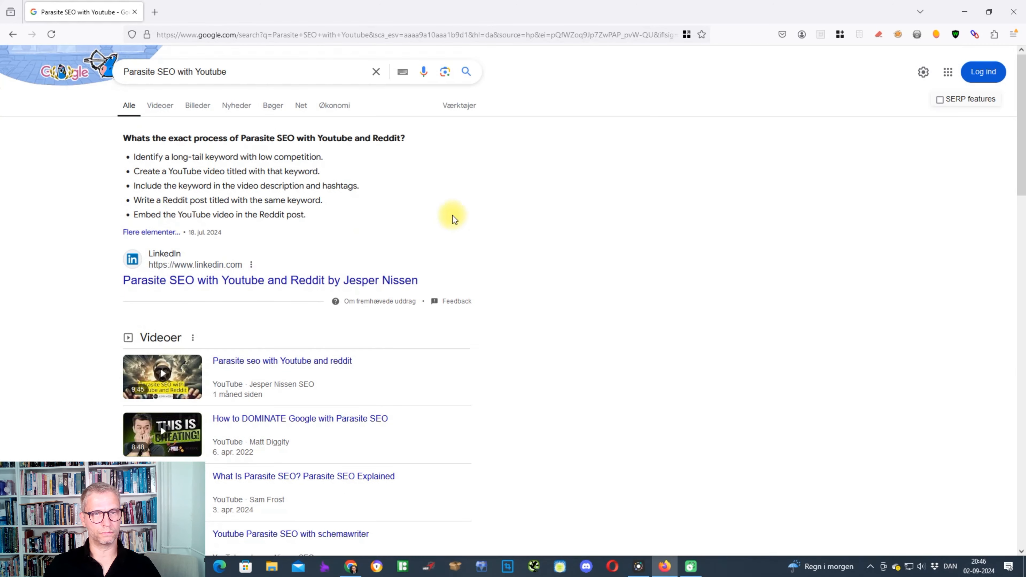
Step: Switch back to Chrome and bring up the DigitalOcean home page
key(alt+Tab)
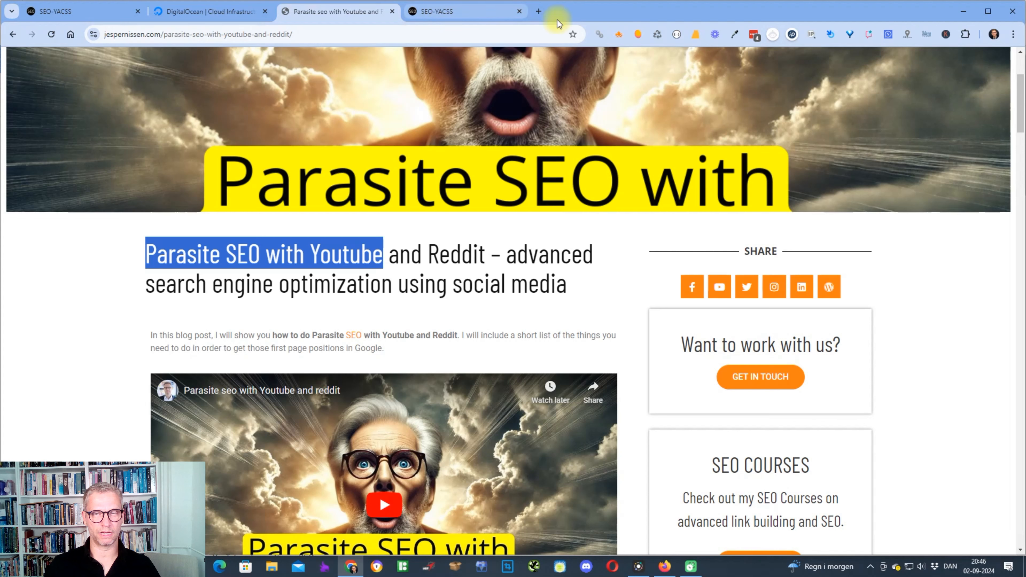
click(374, 285)
click(184, 12)
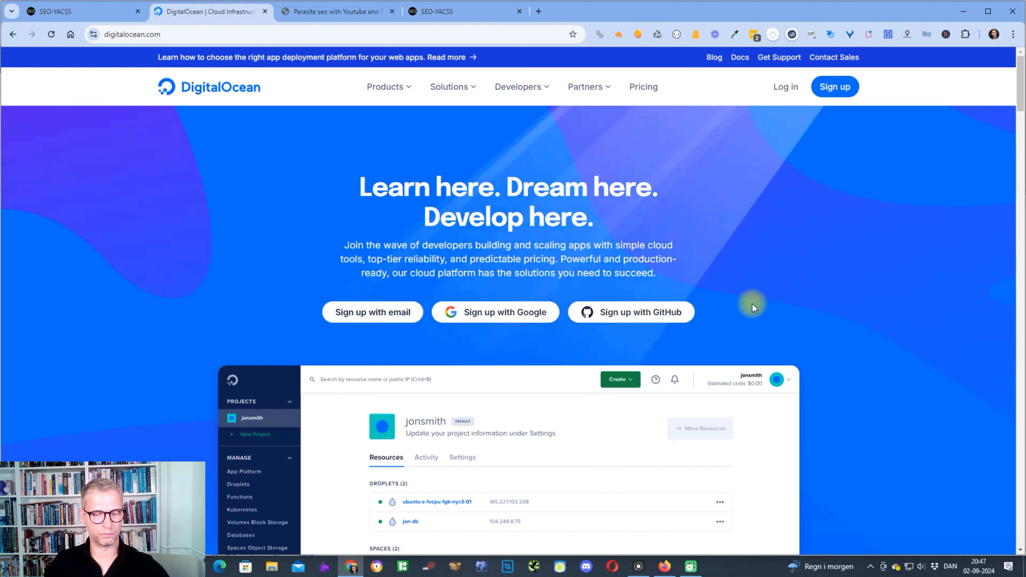
Step: In SEO-YACSS, open the AI Content Generator and enter "Parasite seo with Youtube" as the input keyword
click(103, 12)
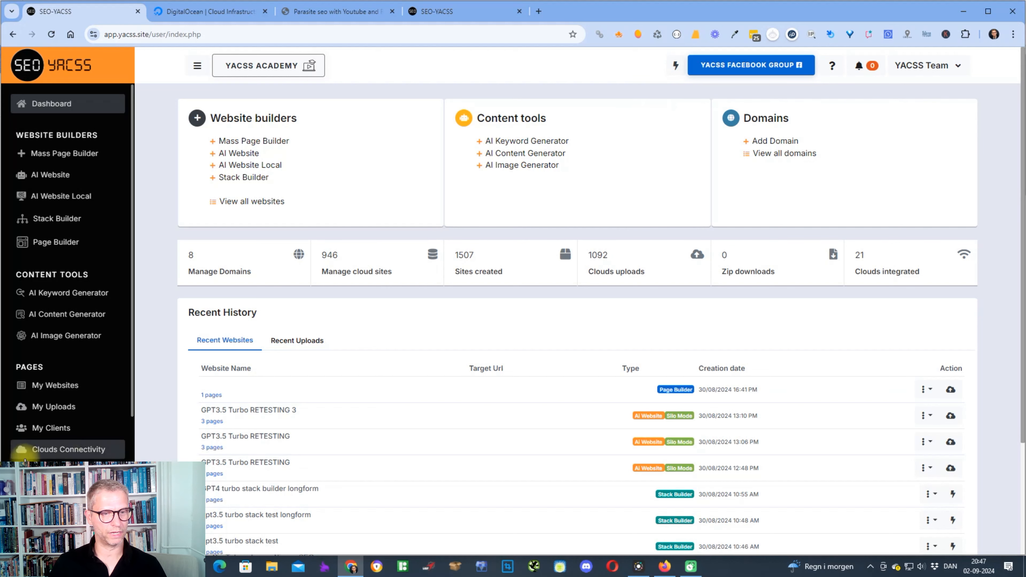
scroll(30, 440, down, 1)
scroll(30, 440, down, 3)
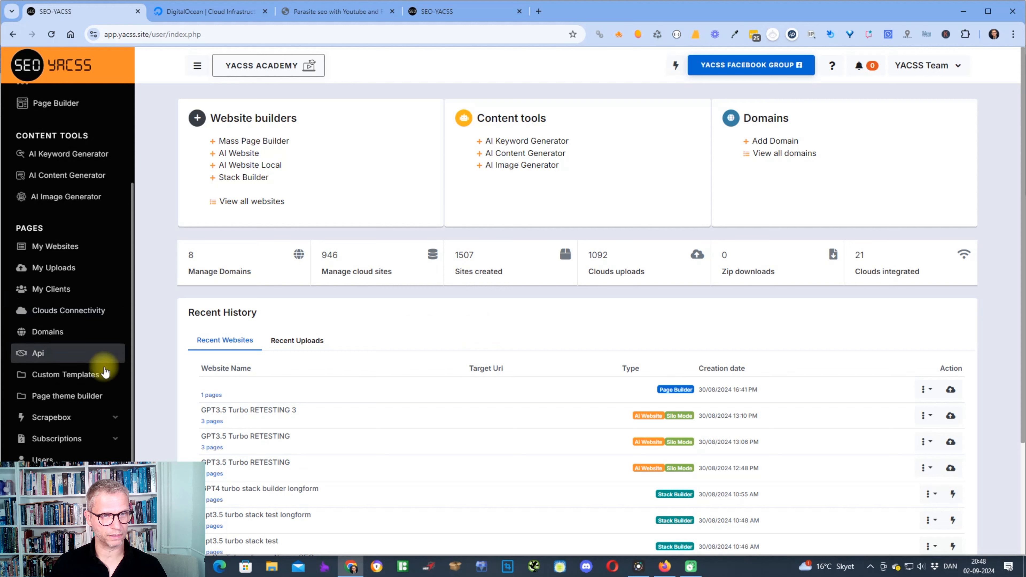
scroll(93, 352, up, 3)
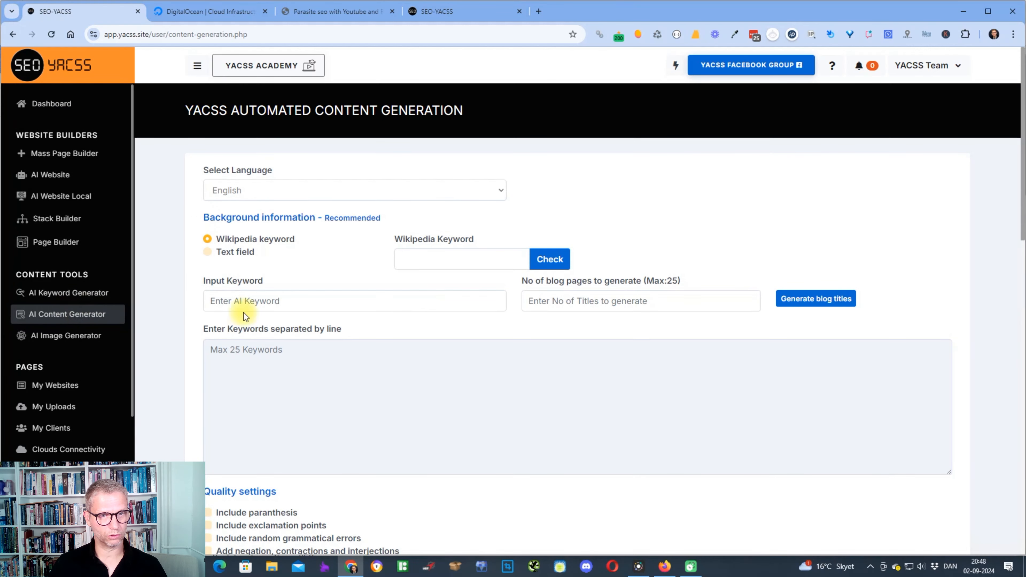
click(263, 307)
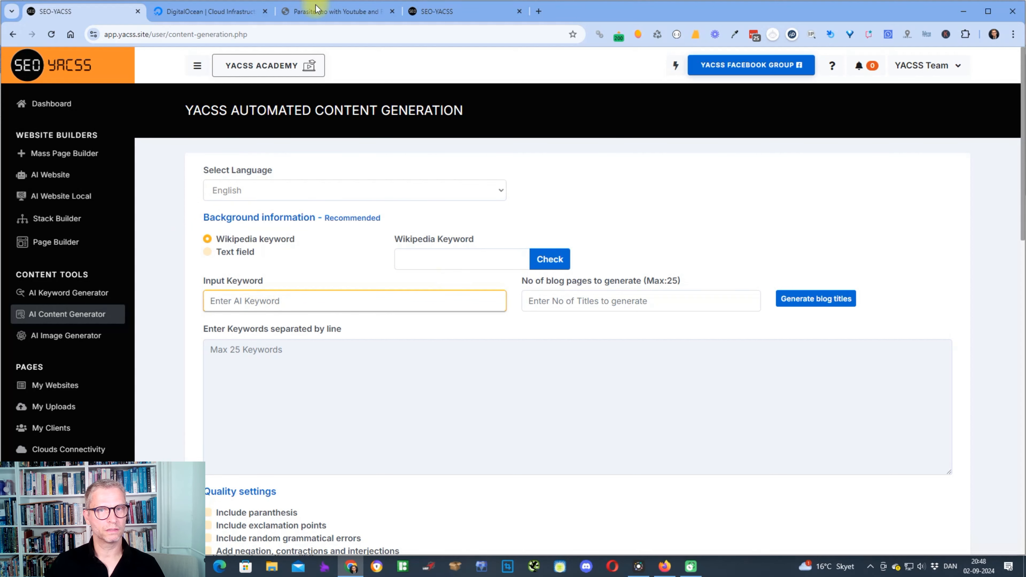
text(Parasite seo with Youtube)
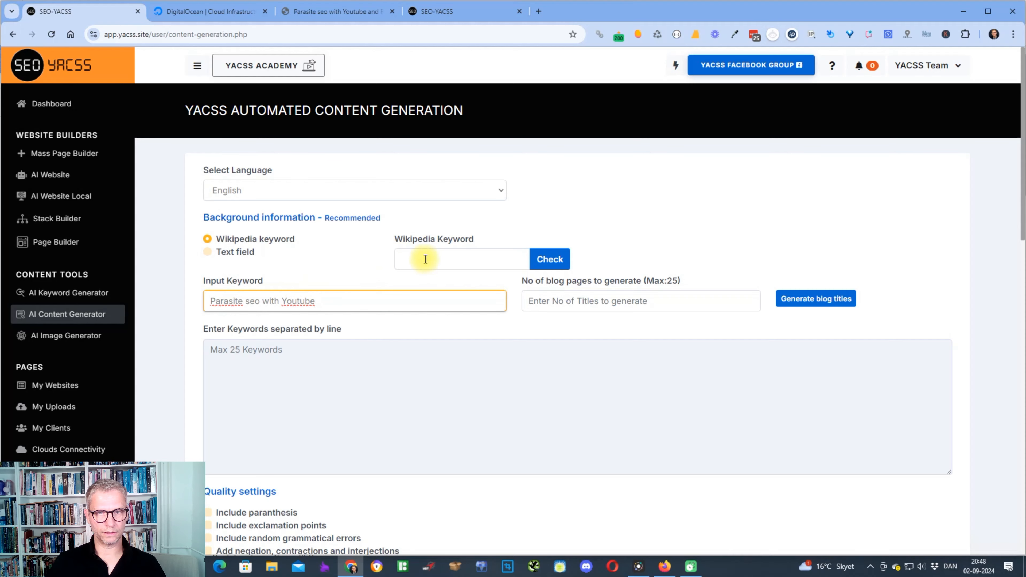
Step: Open the Wikipedia home page in a new browser tab
click(539, 12)
text(wiki)
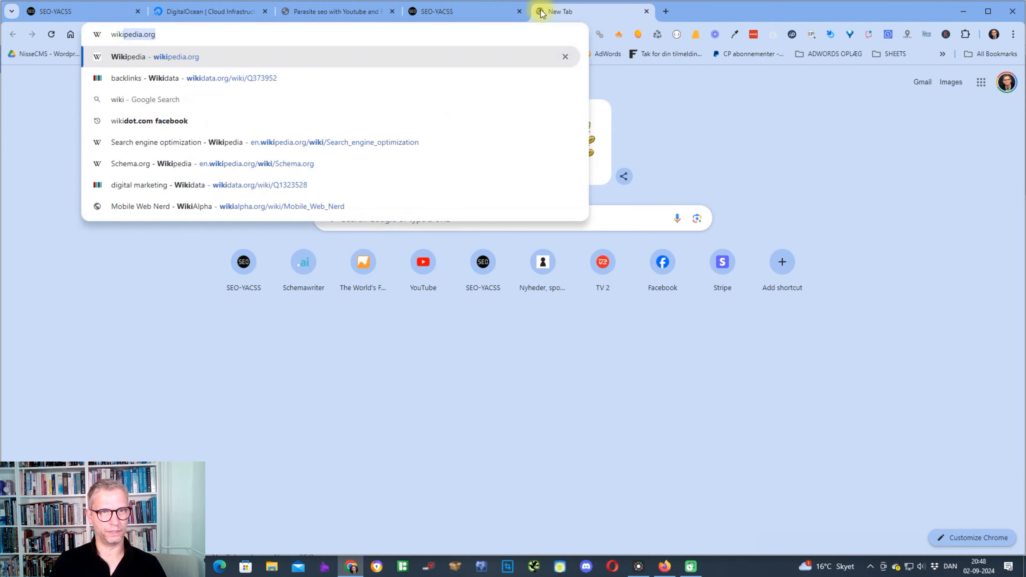
key(Return)
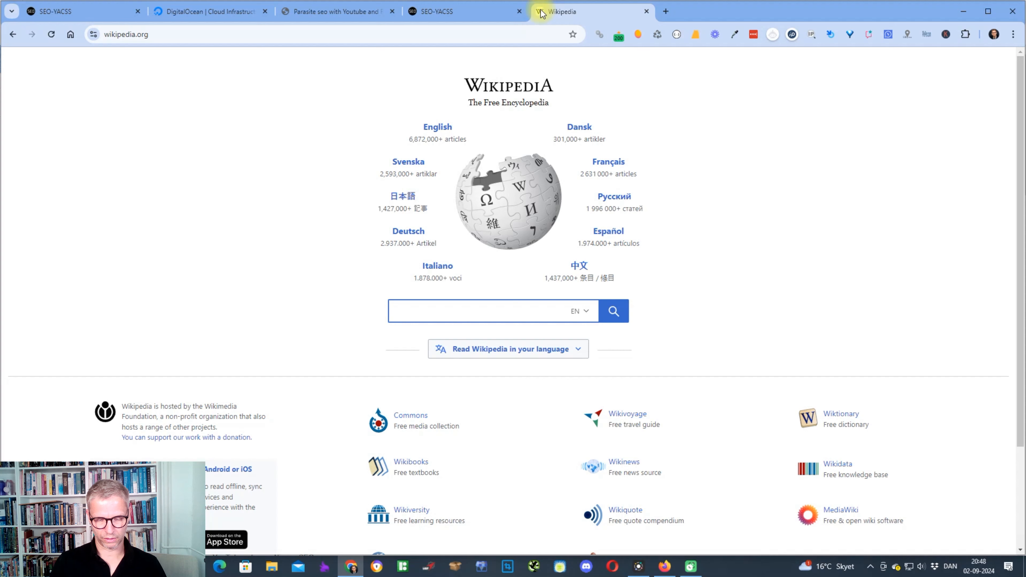
Step: Search Wikipedia for "parasite seo" and look through the suggested articles
text(parasite seo)
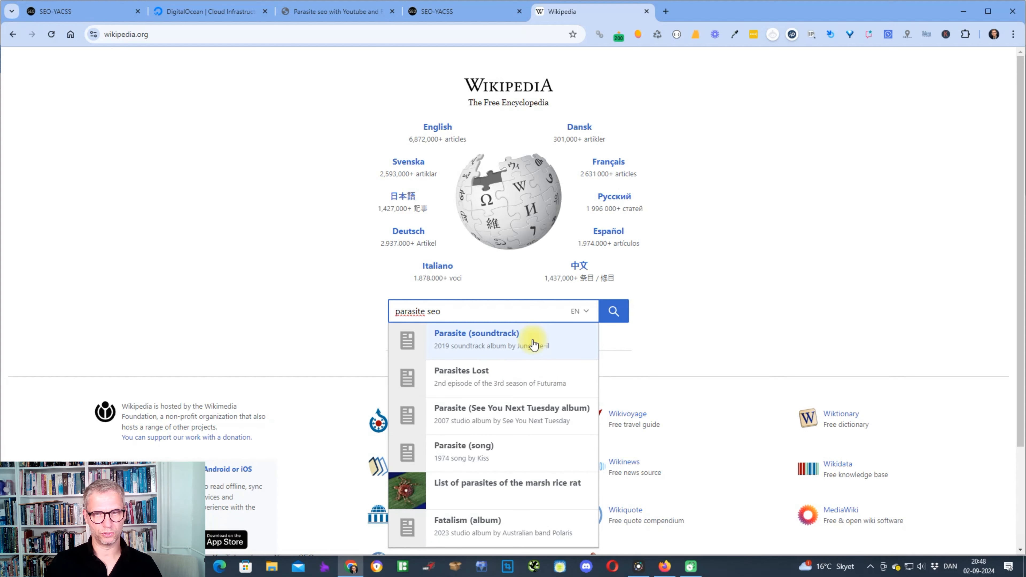
scroll(533, 343, down, 3)
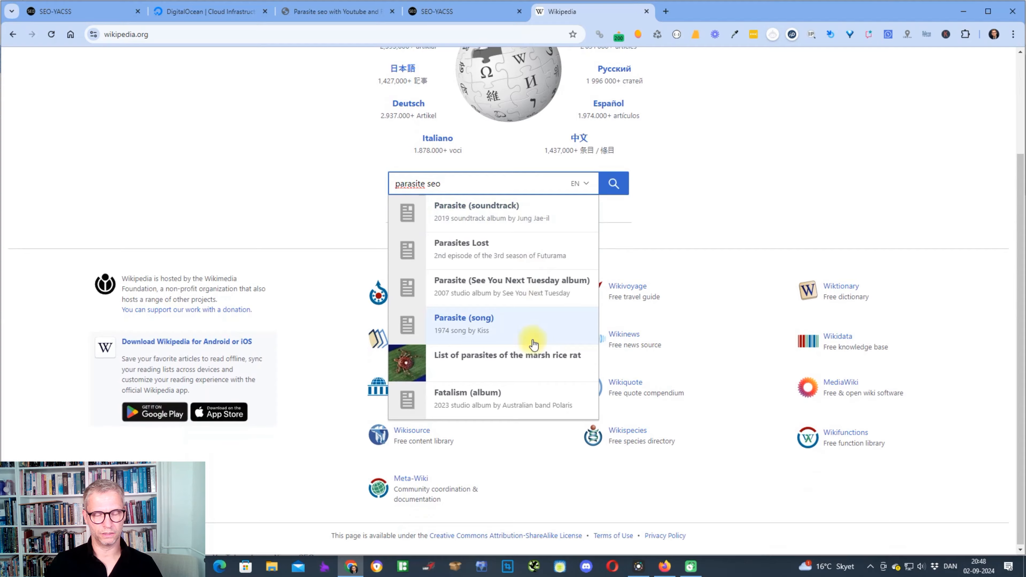
scroll(438, 261, up, 3)
Step: Replace the Wikipedia search text with "search" and open the suggested "Search engine optimization" article
drag(448, 288, 285, 276)
key(BackSpace)
text(searcgh)
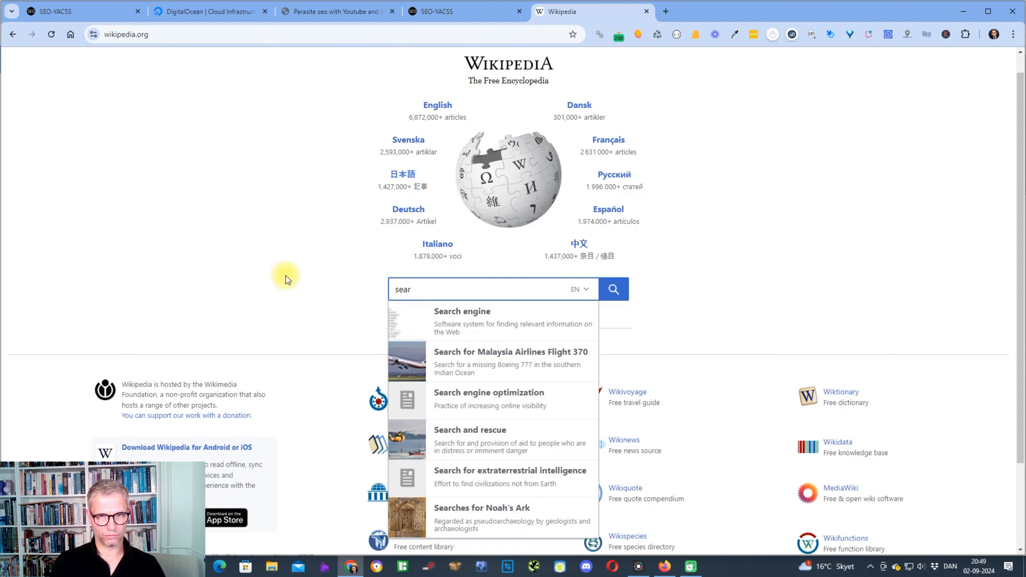
key(BackSpace)
key(BackSpace)
text(h)
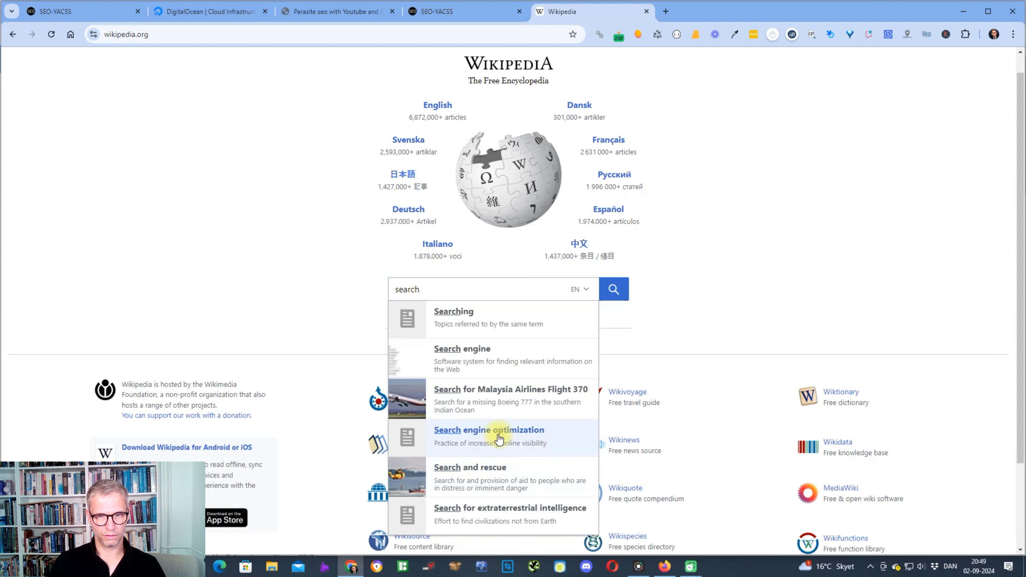
click(488, 430)
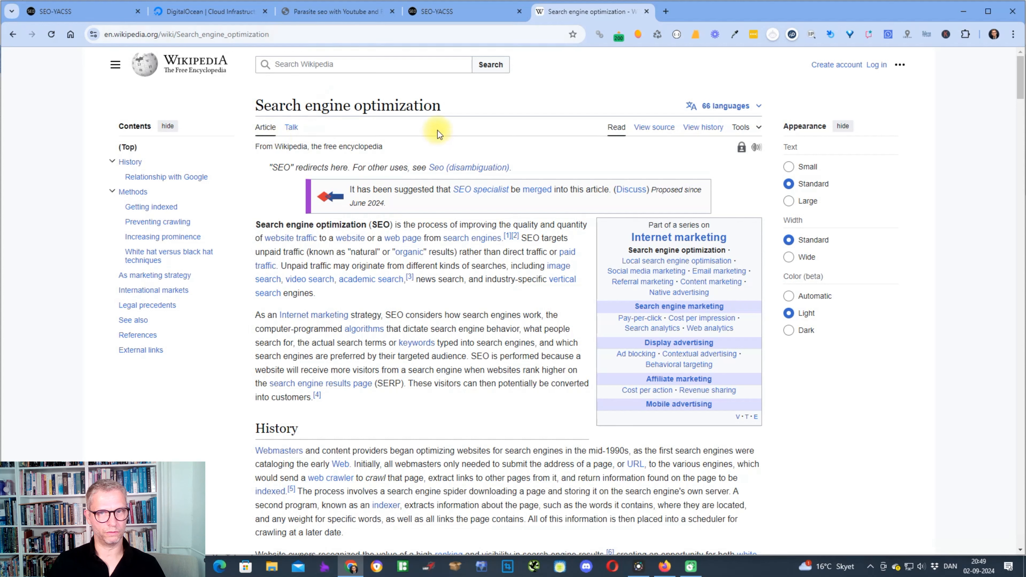
Step: Copy the Wikipedia article's title into the Wikipedia Keyword field of the SEO-YACSS content generator and check it
drag(442, 108, 258, 109)
right_click(280, 108)
click(314, 121)
click(81, 11)
click(474, 268)
key(ctrl+v)
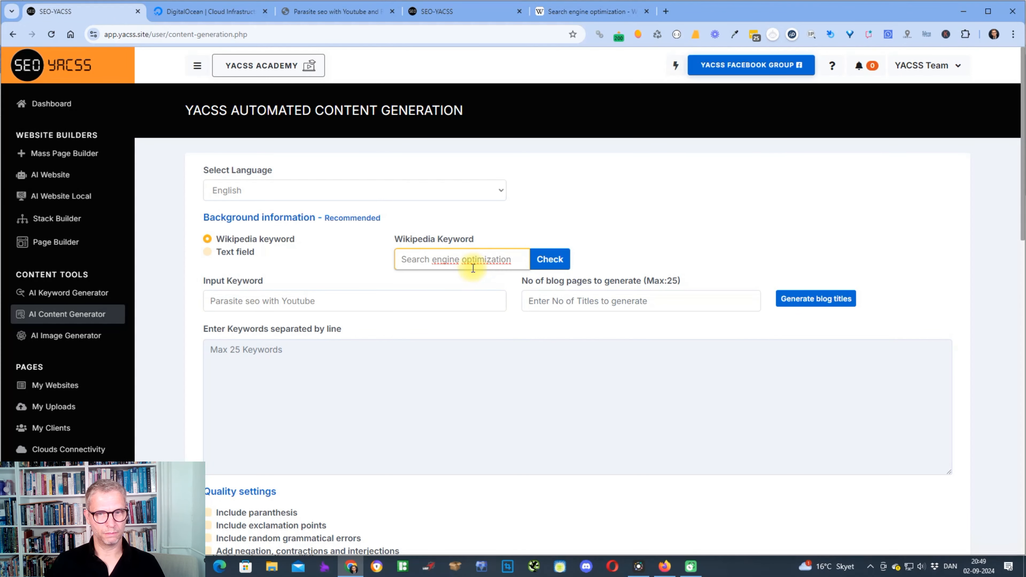
click(550, 259)
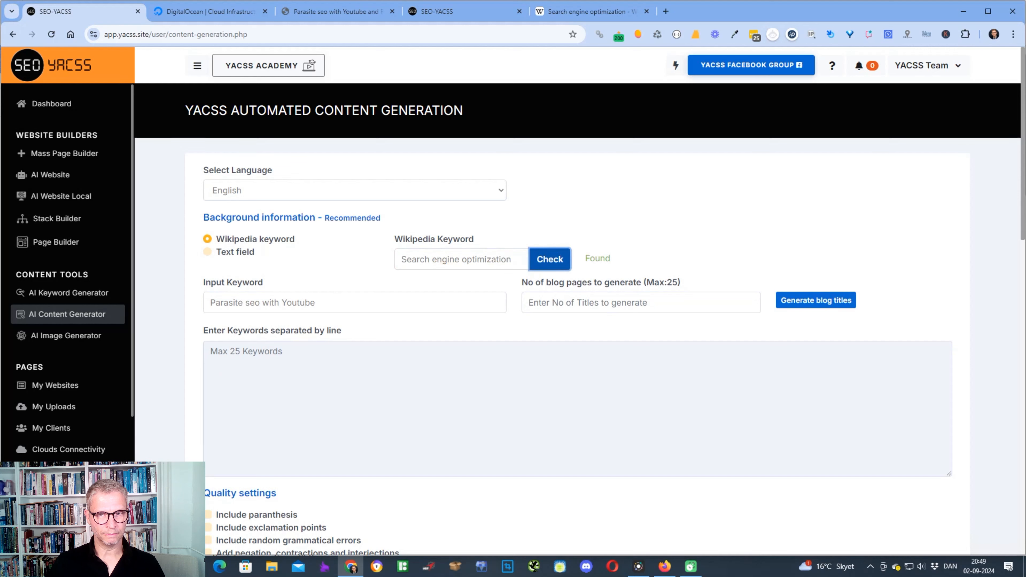
double_click(611, 259)
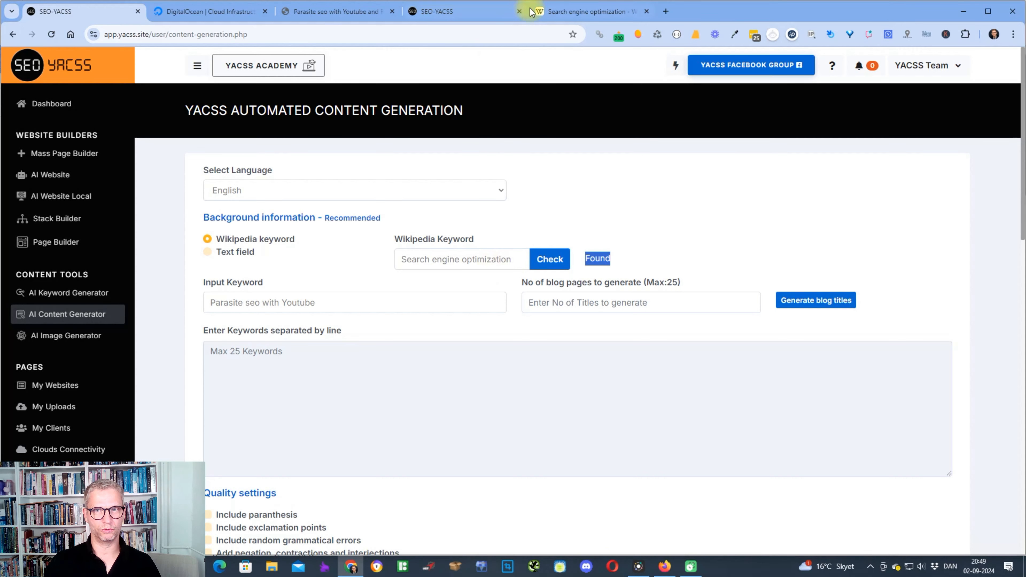
Step: On the "Parasite SEO with Youtube and Reddit" blog page, copy the post from its title through the last FAQ answer
click(327, 11)
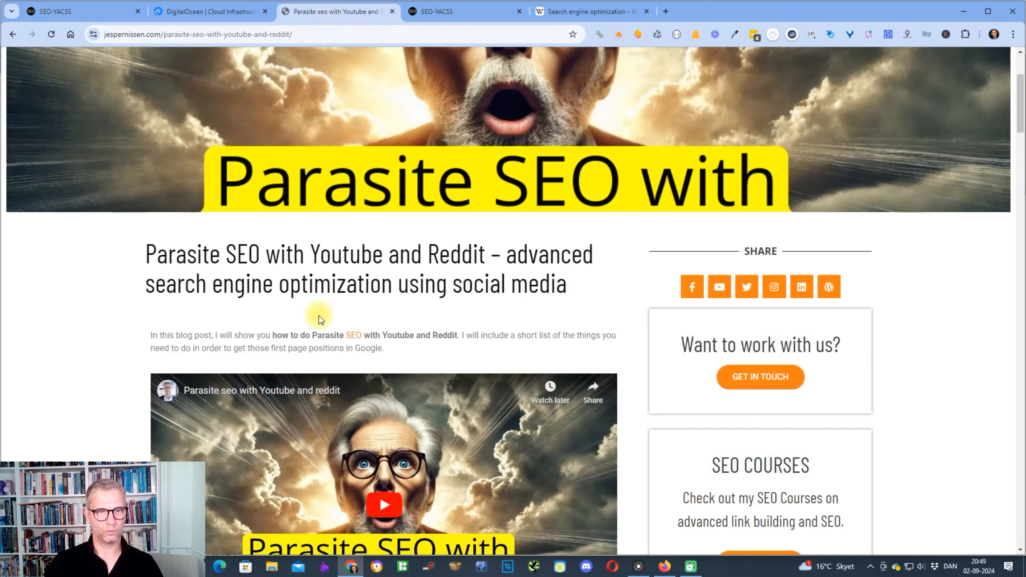
drag(145, 258, 448, 423)
right_click(422, 422)
click(481, 211)
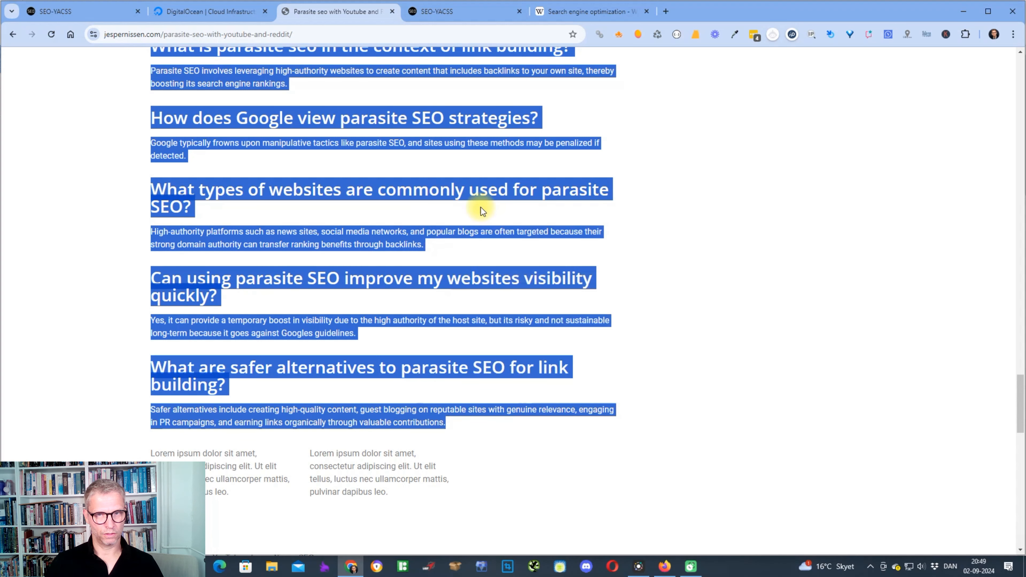
Step: Look at the leftover placeholder text below the blog post's FAQ and return to the beginning of the page
scroll(332, 416, down, 2)
click(192, 369)
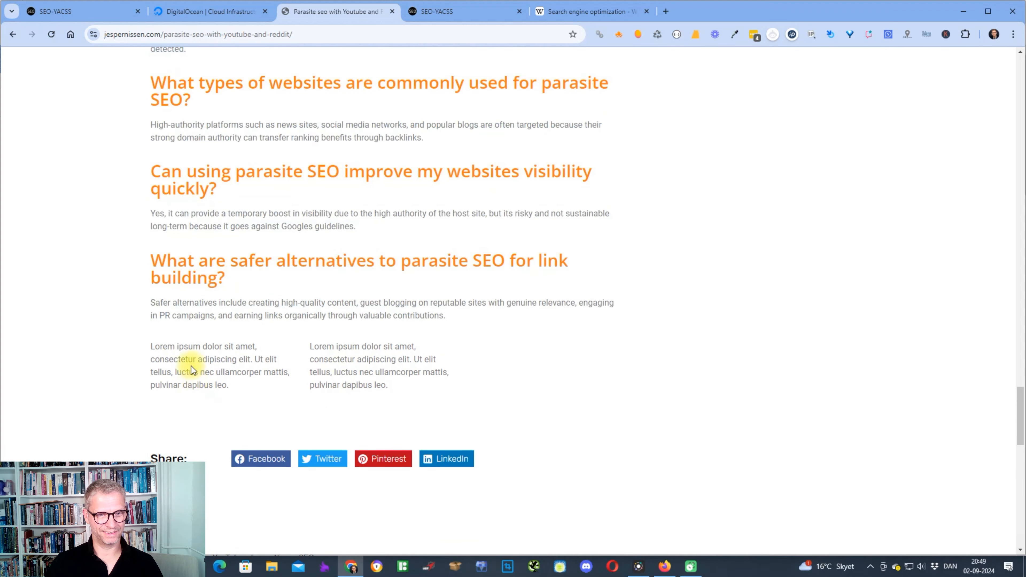
drag(151, 348, 390, 387)
click(390, 388)
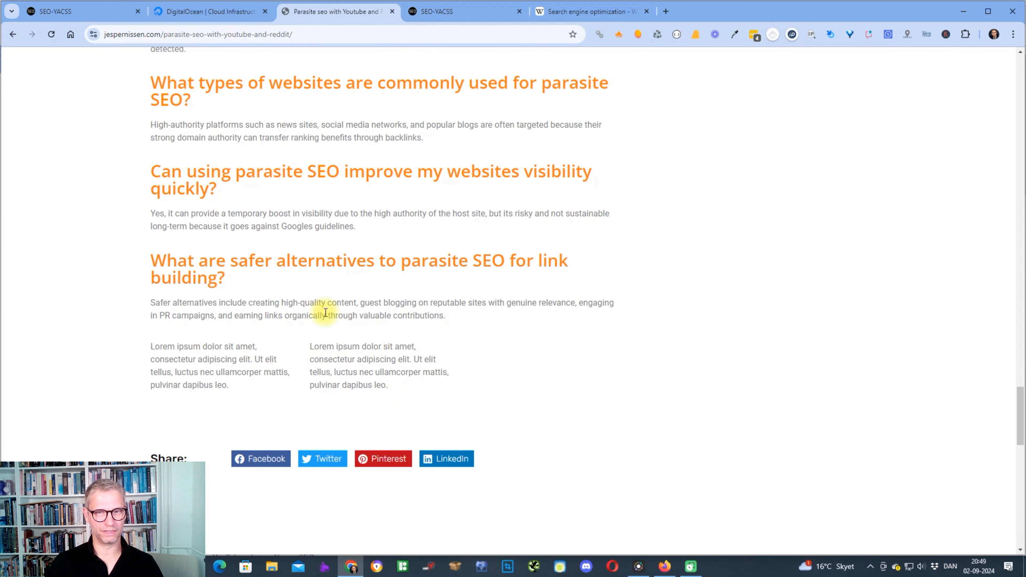
scroll(409, 384, down, 1)
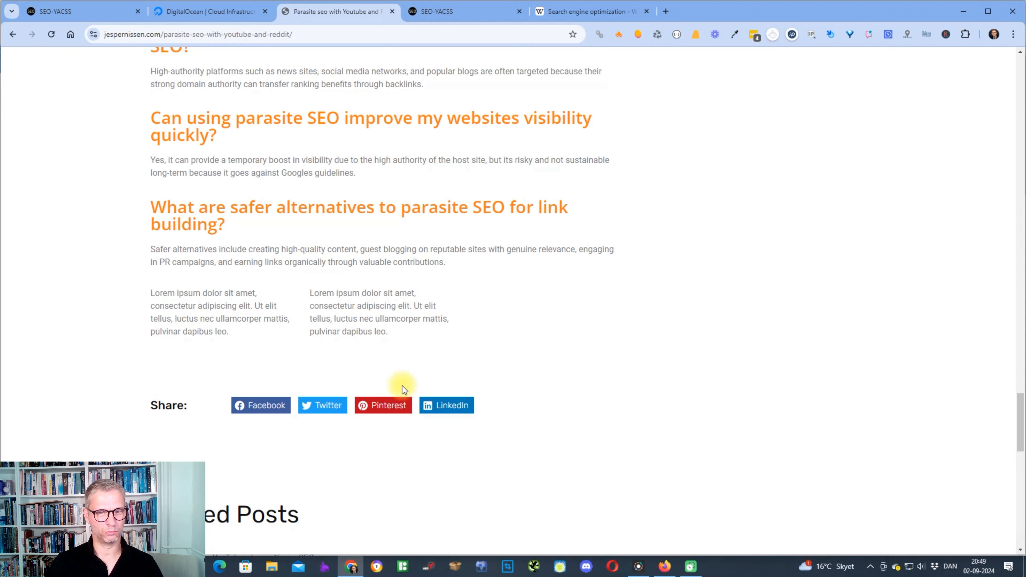
key(Home)
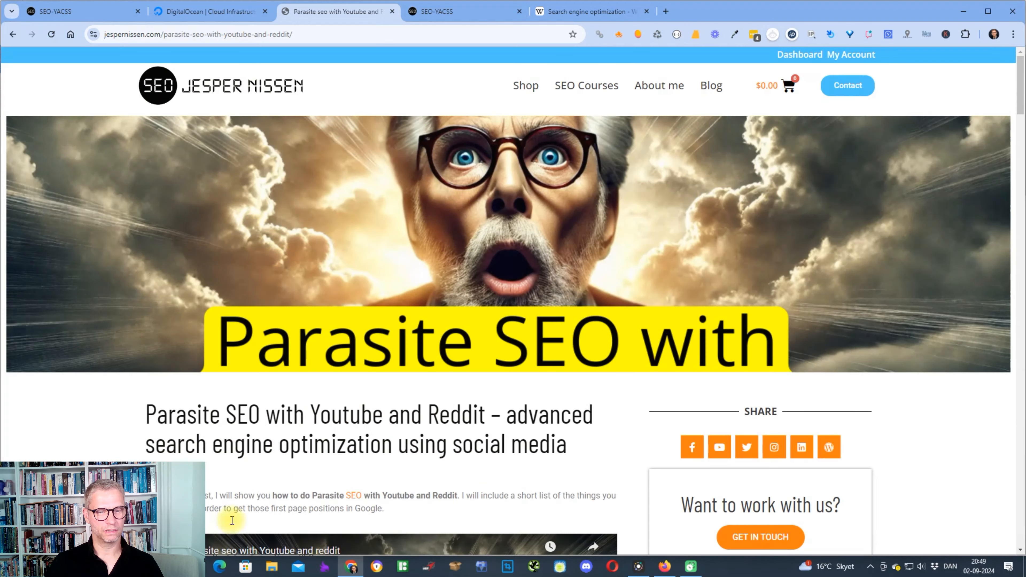
Step: In the SEO-YACSS content generator, switch the background information to Text field and paste the copied blog post as Background Text
click(71, 11)
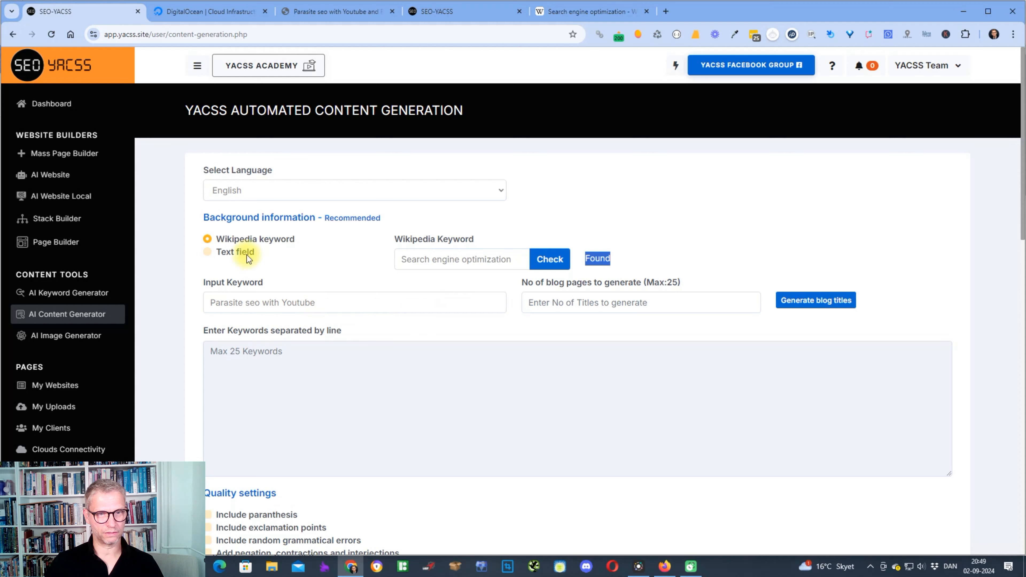
click(212, 253)
click(242, 299)
key(ctrl+v)
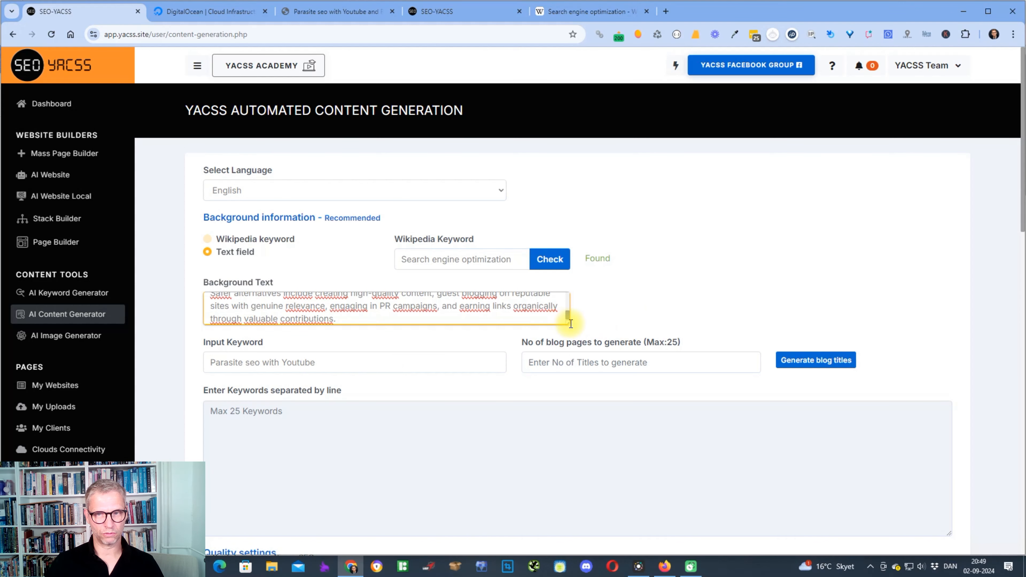
Step: Enlarge the Background Text box to check the pasted post's beginning against the blog page, and reduce the box again
drag(568, 323, 570, 437)
scroll(455, 350, up, 10)
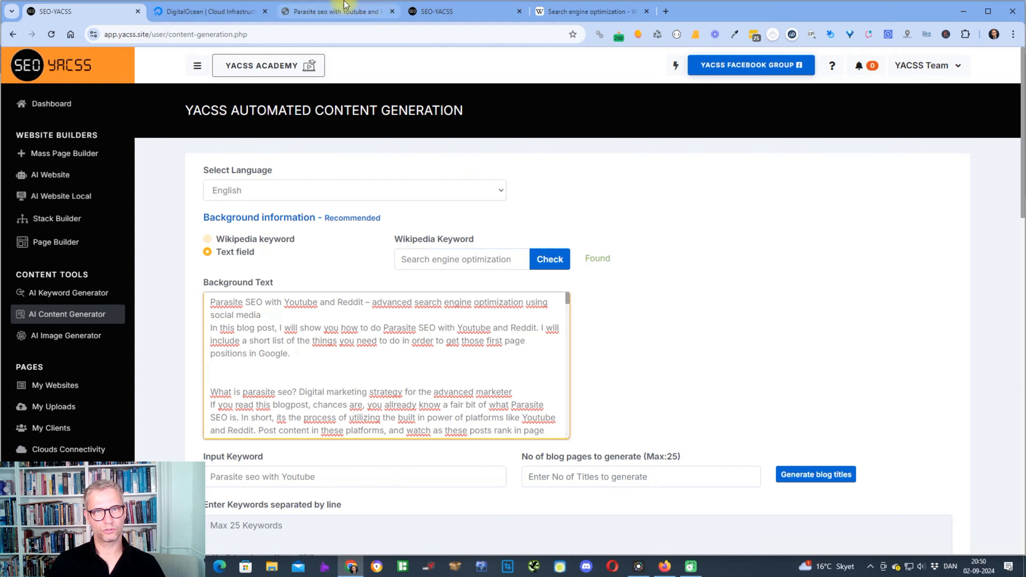
click(339, 13)
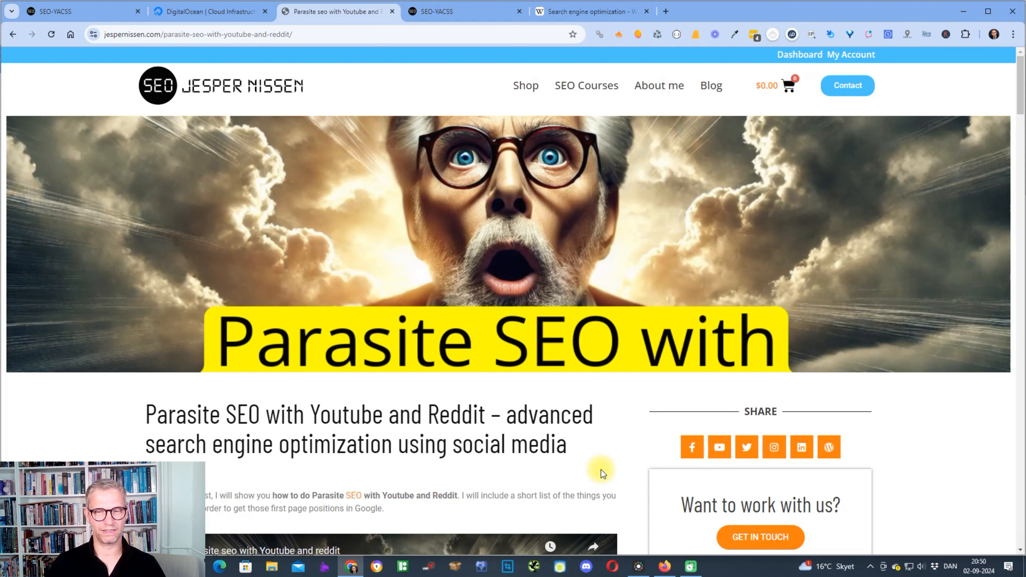
click(64, 13)
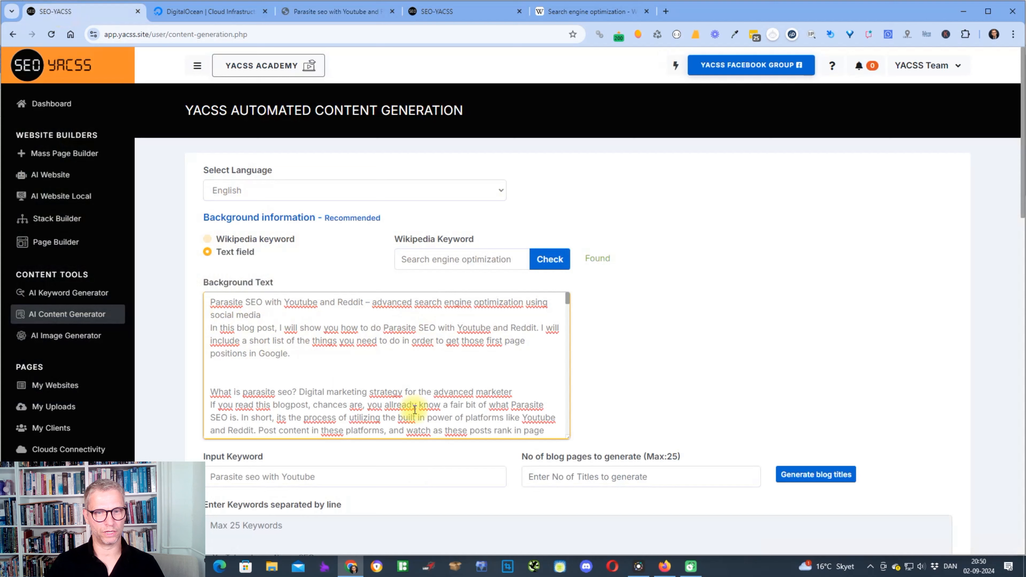
drag(567, 437, 569, 381)
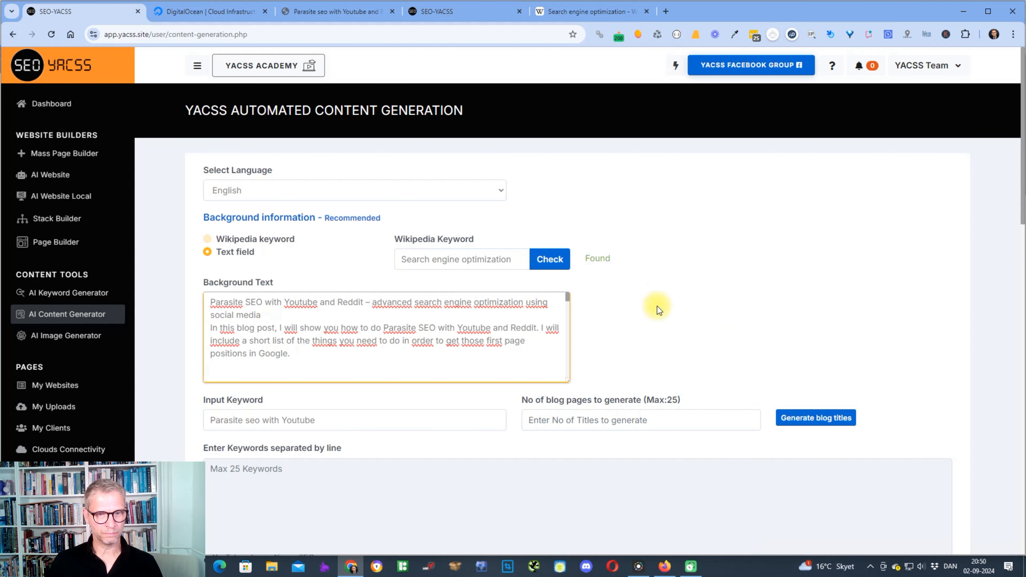
Step: Set the number of blog pages to 10 and generate blog titles for the input keyword
scroll(385, 366, down, 4)
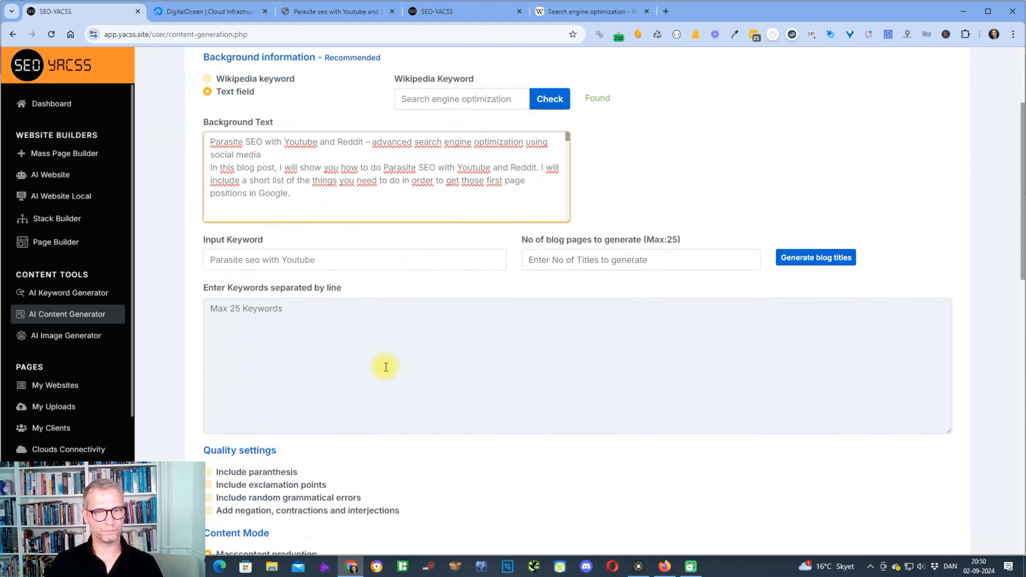
triple_click(277, 262)
click(587, 262)
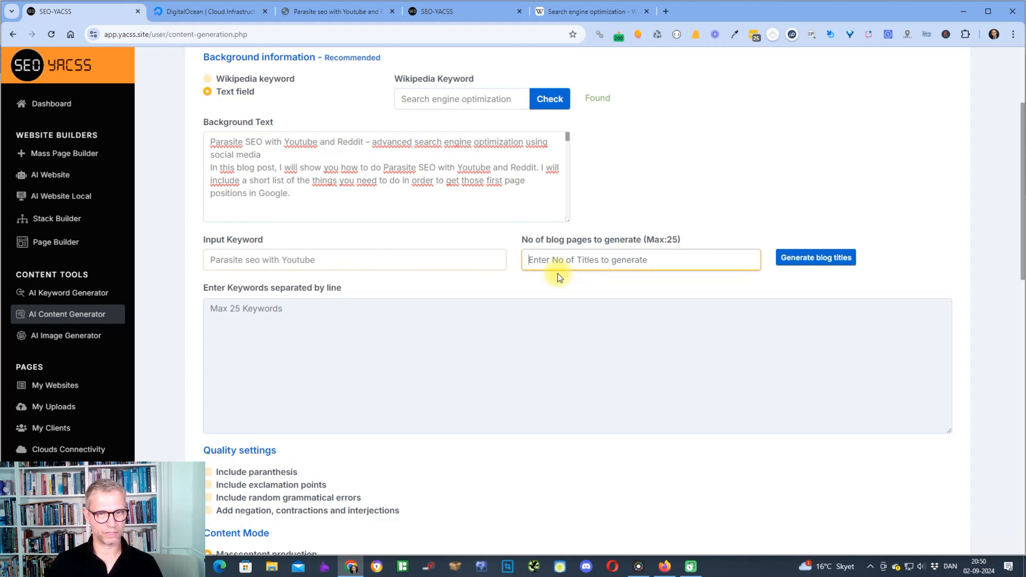
text(10)
click(825, 258)
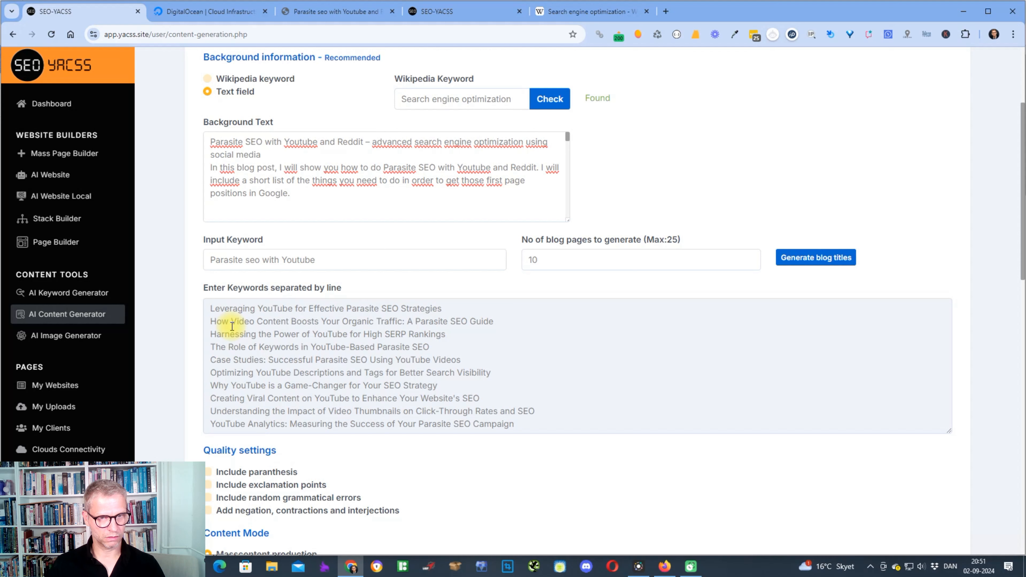
Step: Delete all generated titles except "Leveraging YouTube for Effective Parasite SEO Strategies"
drag(211, 321, 751, 523)
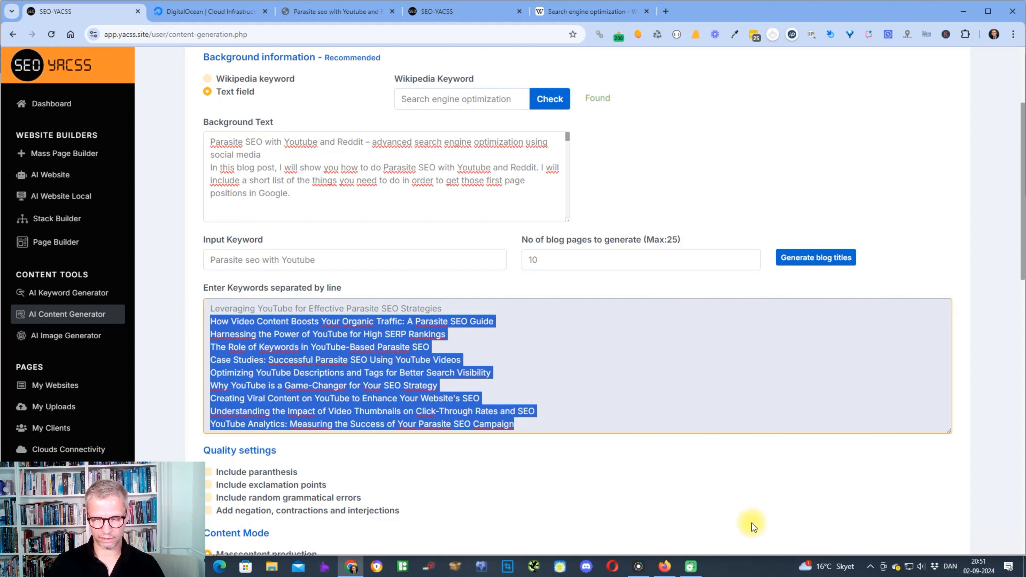
key(BackSpace)
key(BackSpace)
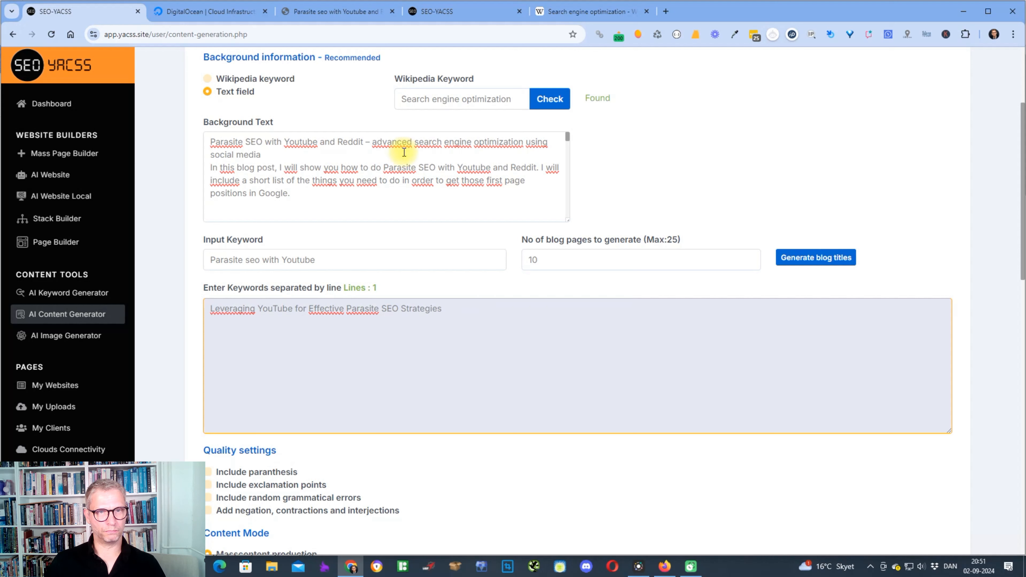
Step: Review the Background Text down to its end and the entered Wikipedia keyword
drag(481, 76, 399, 73)
click(395, 76)
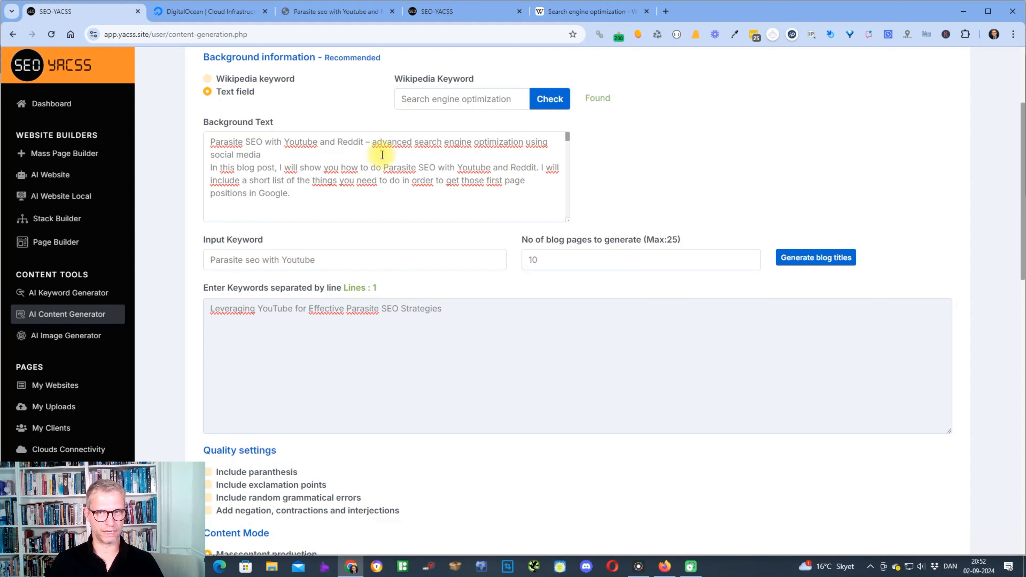
scroll(390, 159, down, 10)
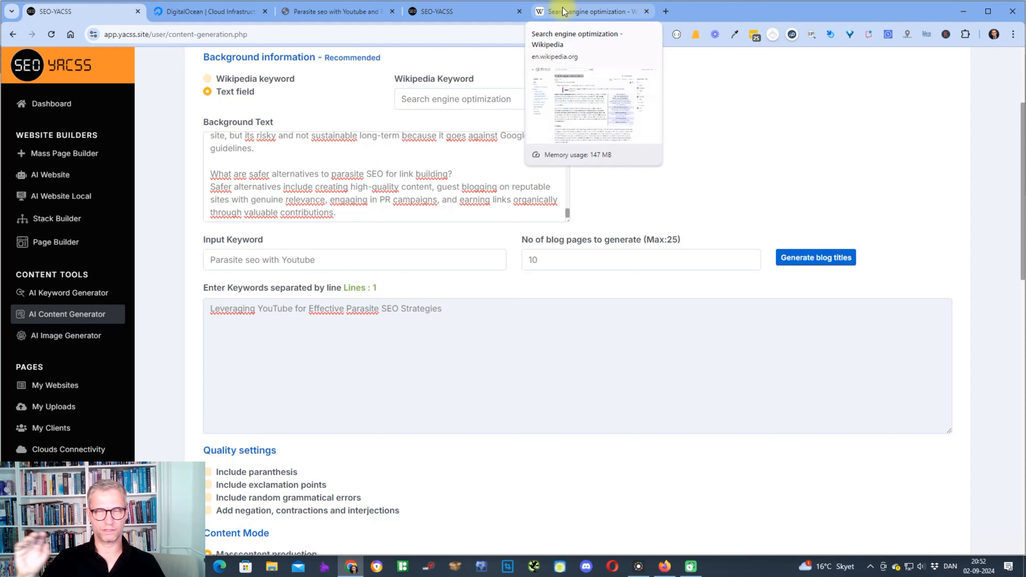
mouse_move(609, 12)
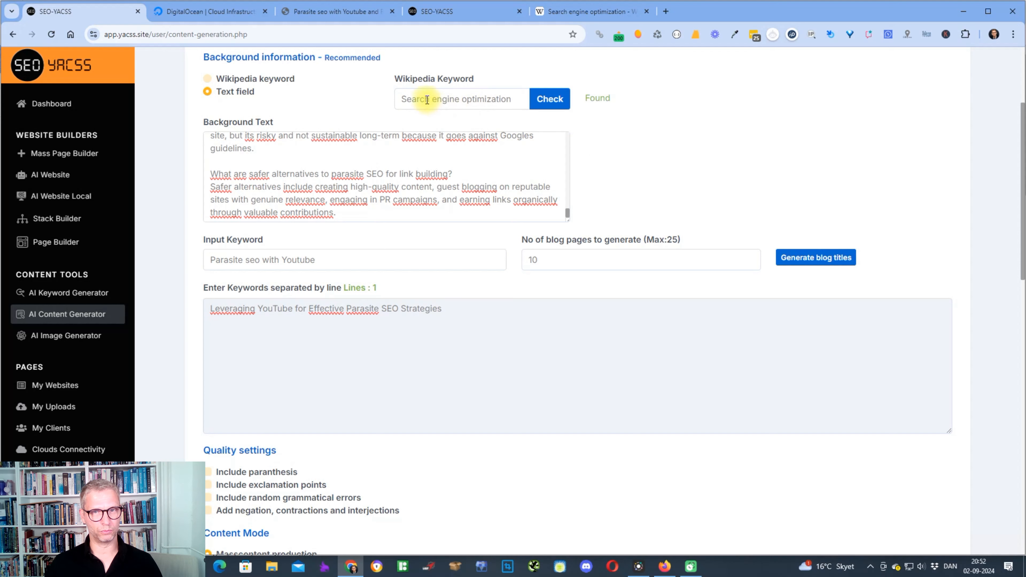
drag(403, 98, 510, 98)
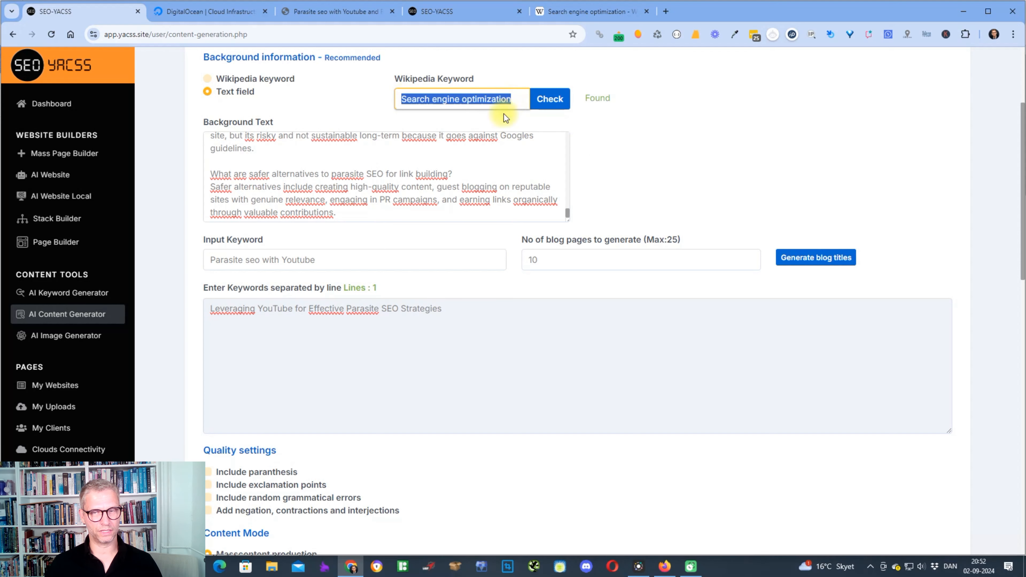
Step: Set the content mode to Article production with both H2 start and H2 end at 8
scroll(635, 127, down, 6)
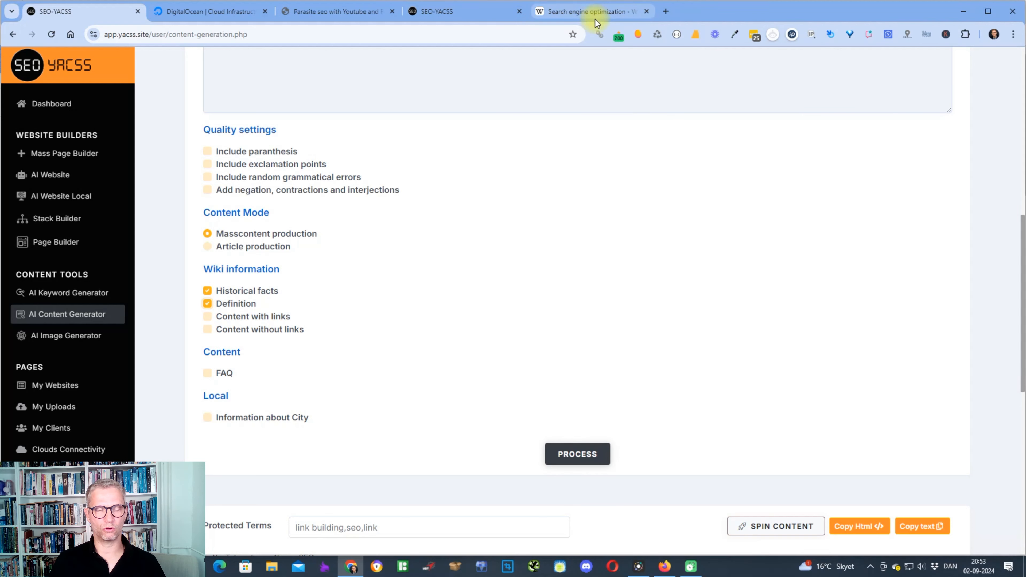
mouse_move(590, 19)
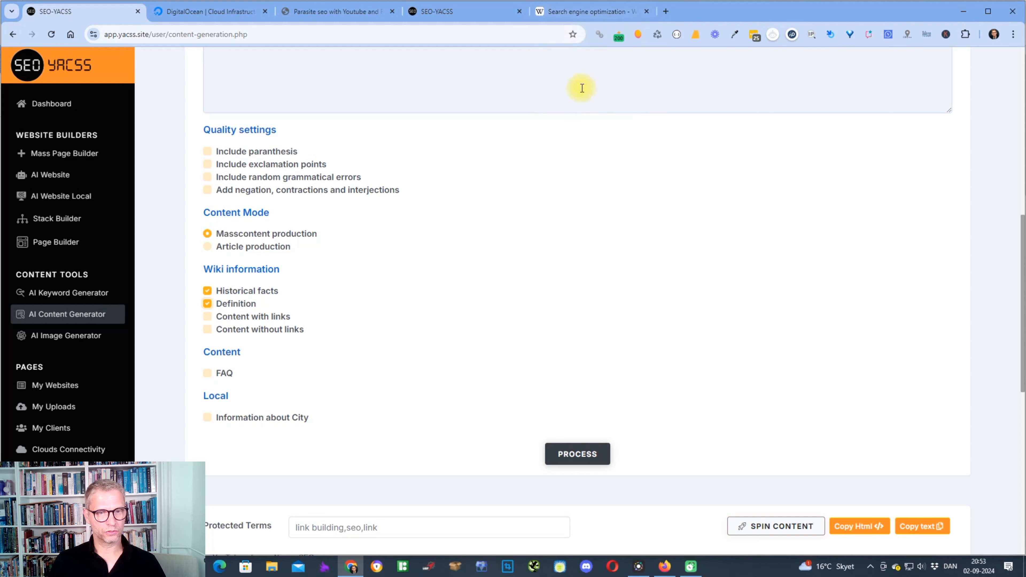
click(208, 246)
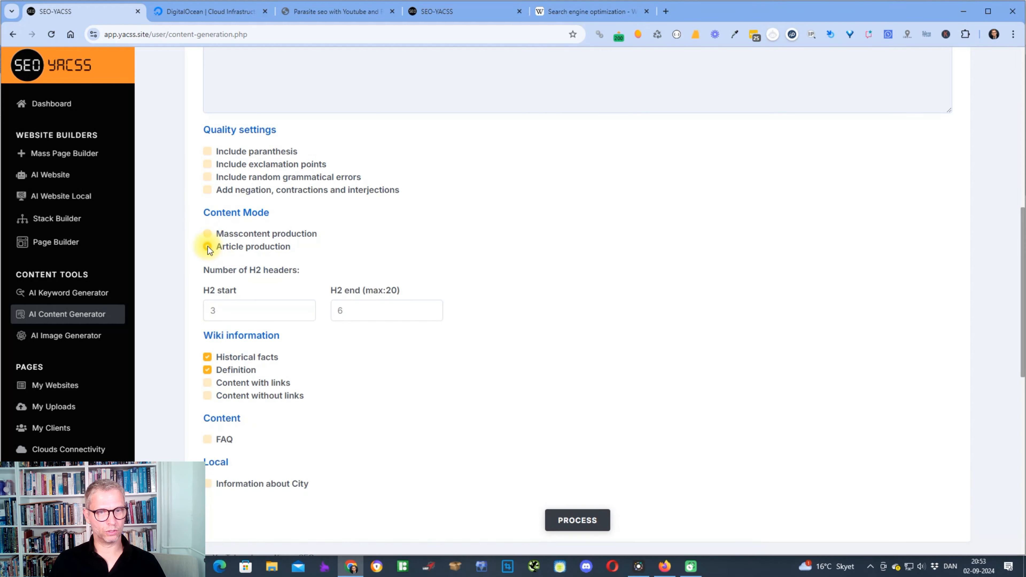
text(8)
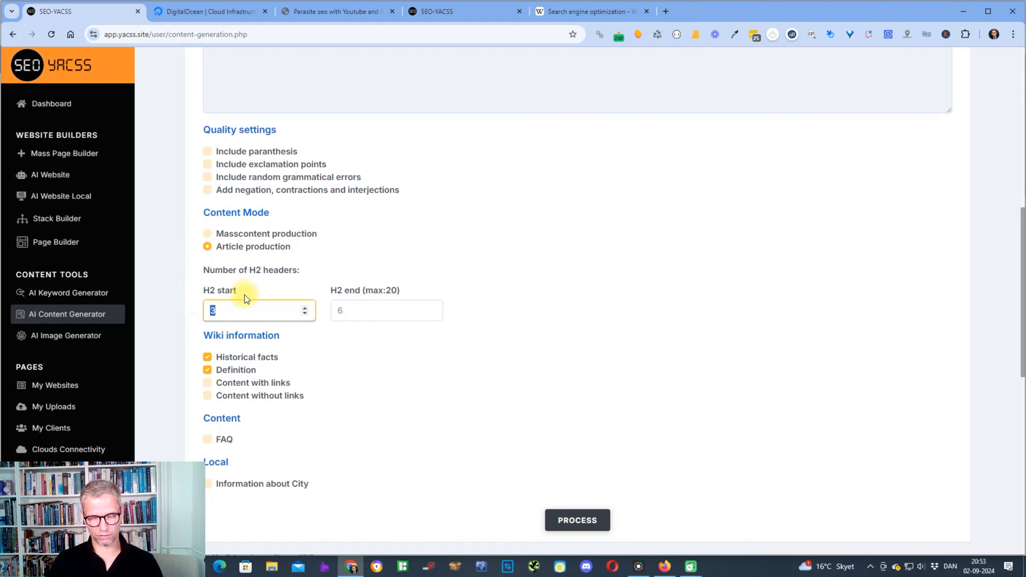
click(343, 310)
key(BackSpace)
text(8)
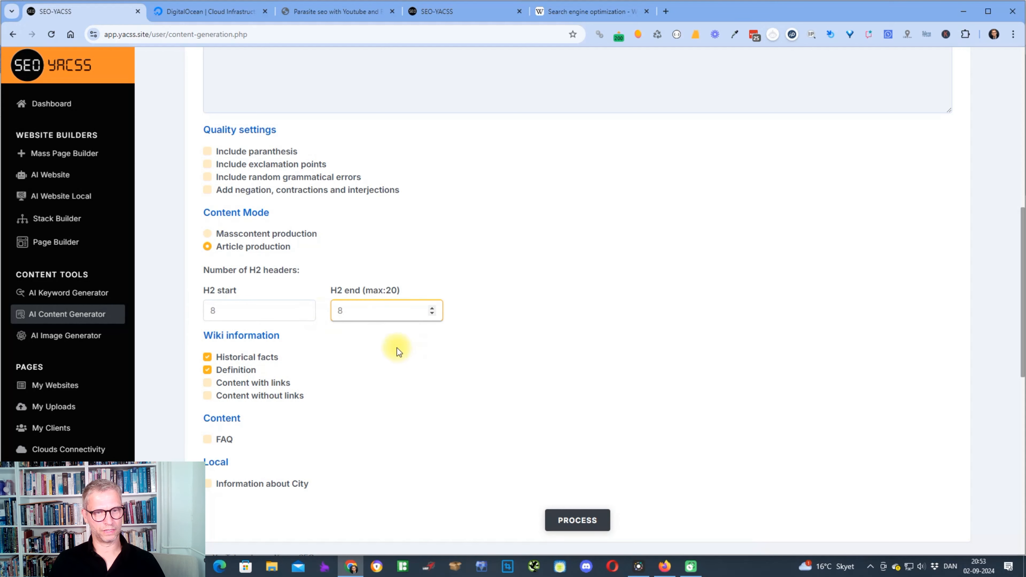
double_click(206, 310)
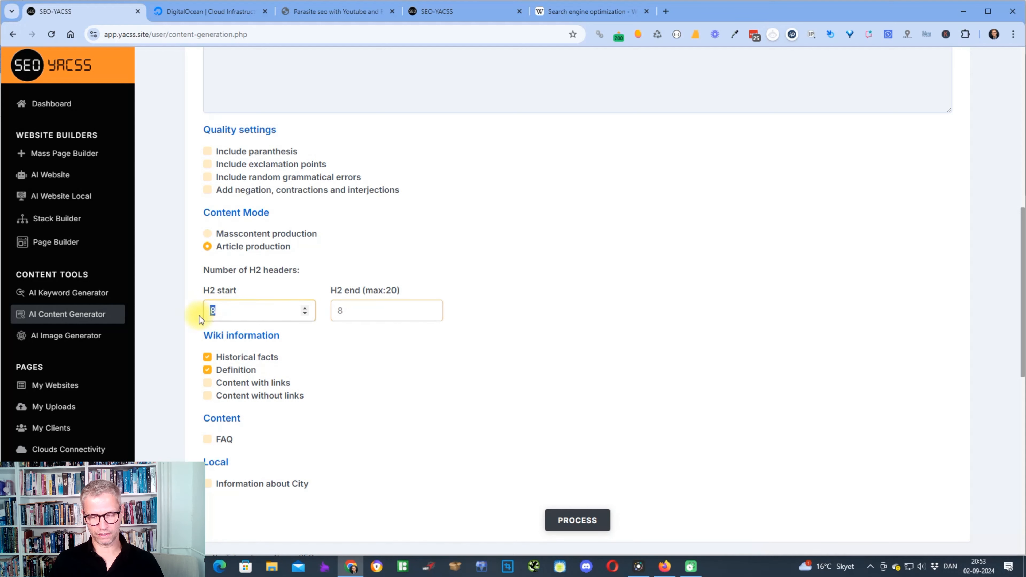
Step: Set both H2 start and H2 end to 9 for the article's headers
text(9)
click(355, 310)
key(BackSpace)
text(9)
Step: Include an FAQ in the content with both Faq start and Faq end set to 4
scroll(421, 338, down, 4)
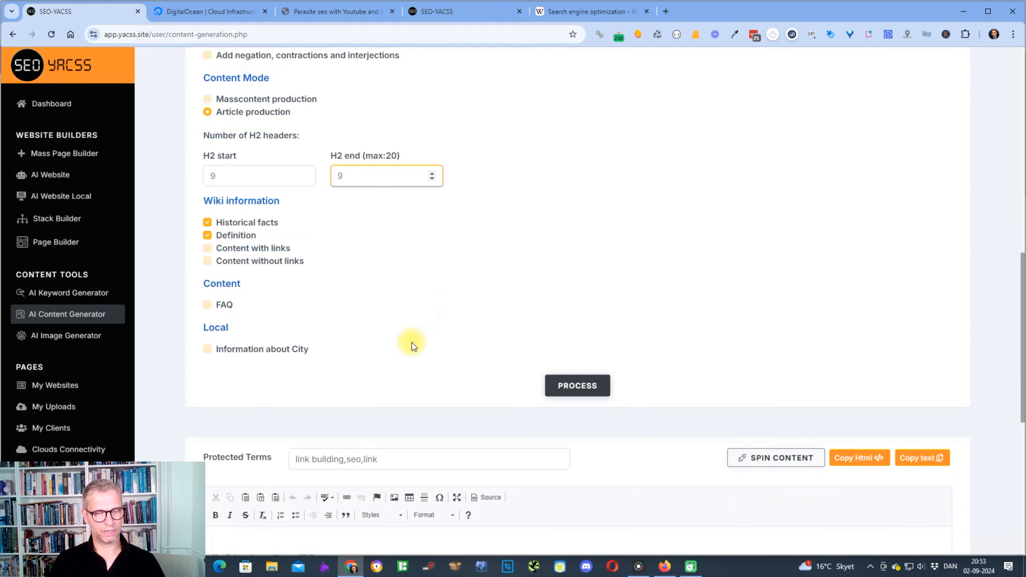
click(208, 280)
double_click(214, 323)
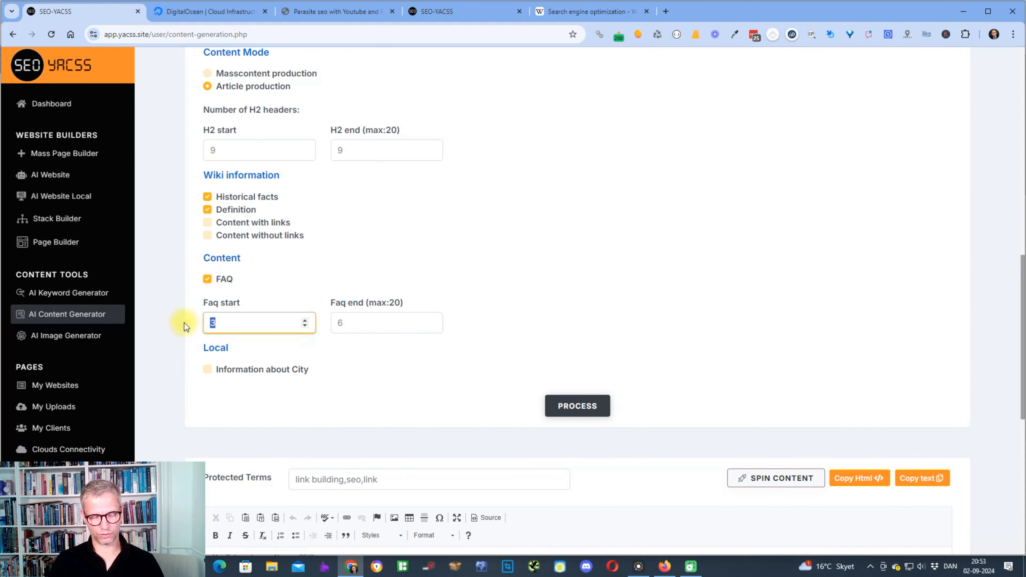
text(4)
key(Tab)
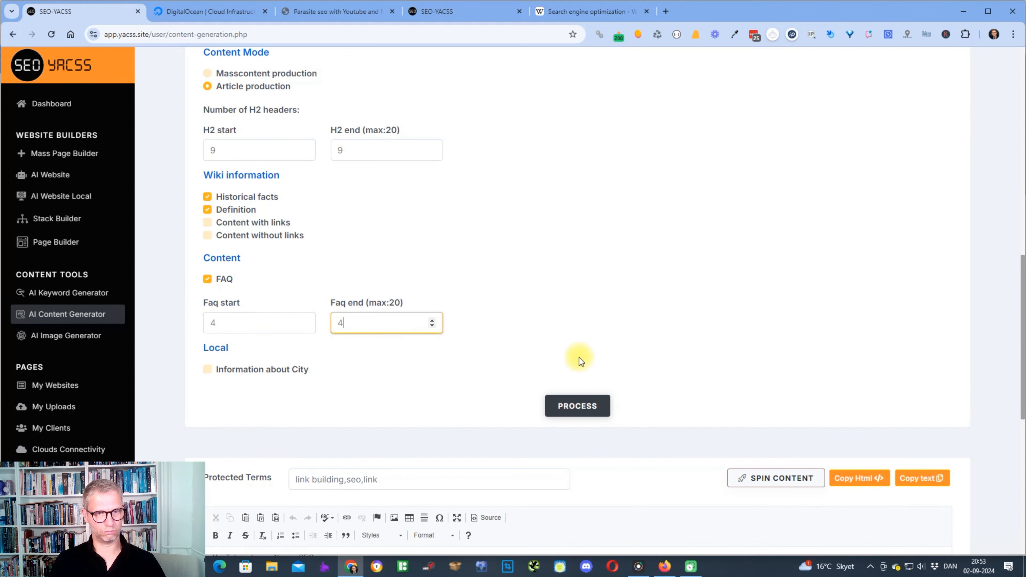
Step: Check the keyword and content settings, and process the article
scroll(578, 358, up, 8)
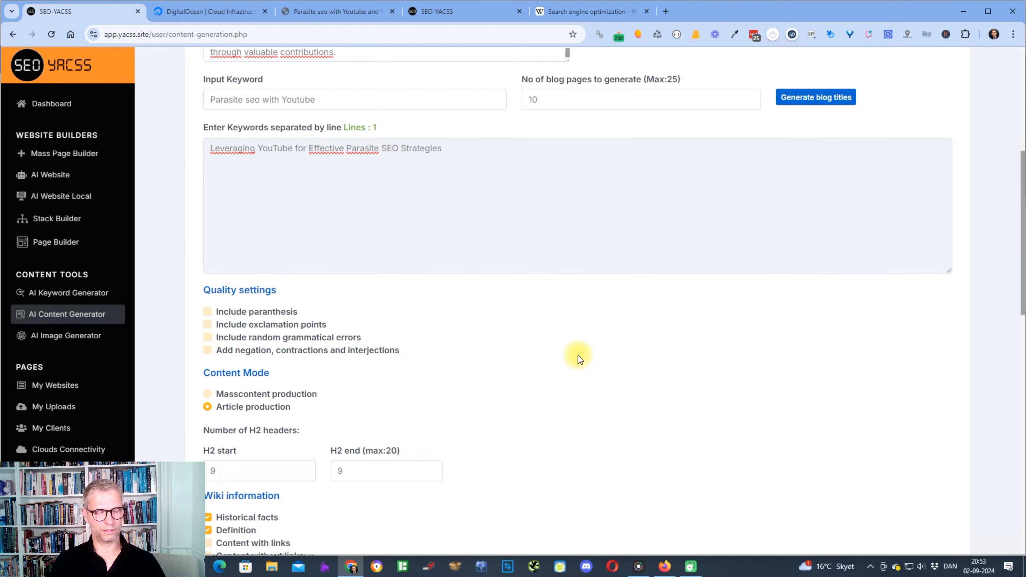
scroll(577, 356, down, 7)
click(574, 462)
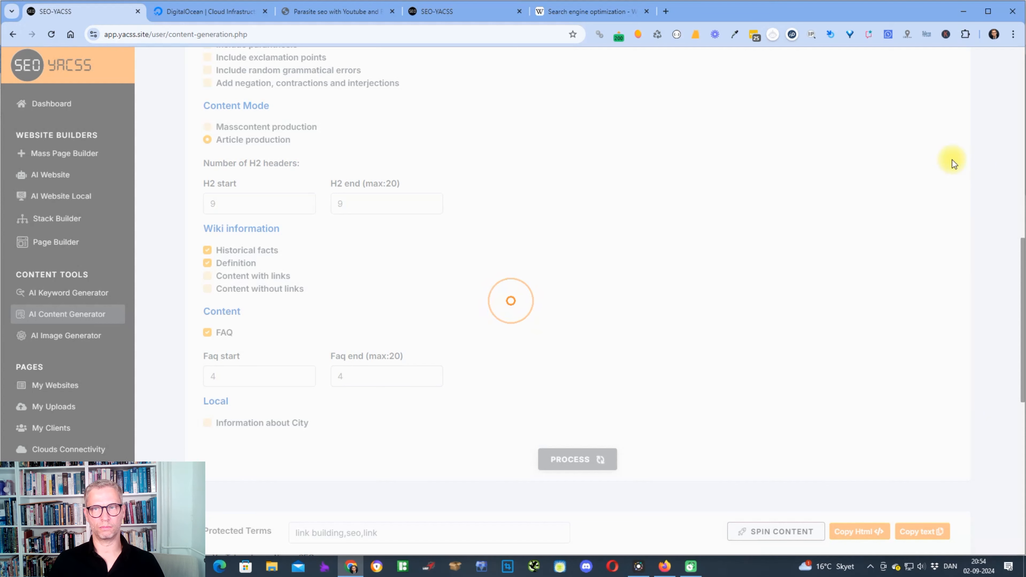
Step: Open YouTube in a new browser tab and go to the signed-in channel's list of videos
click(665, 11)
text(you)
key(Return)
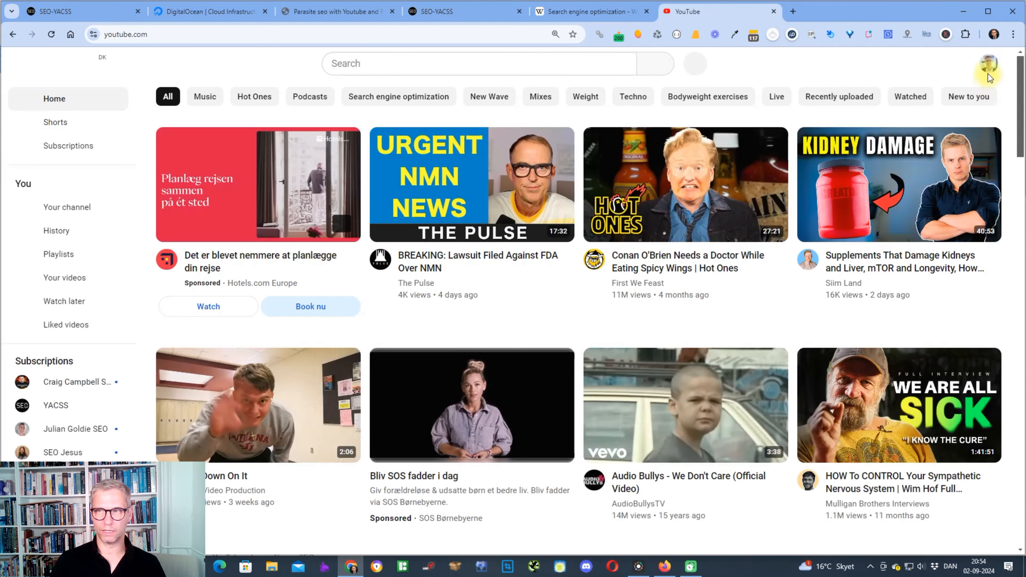
click(988, 67)
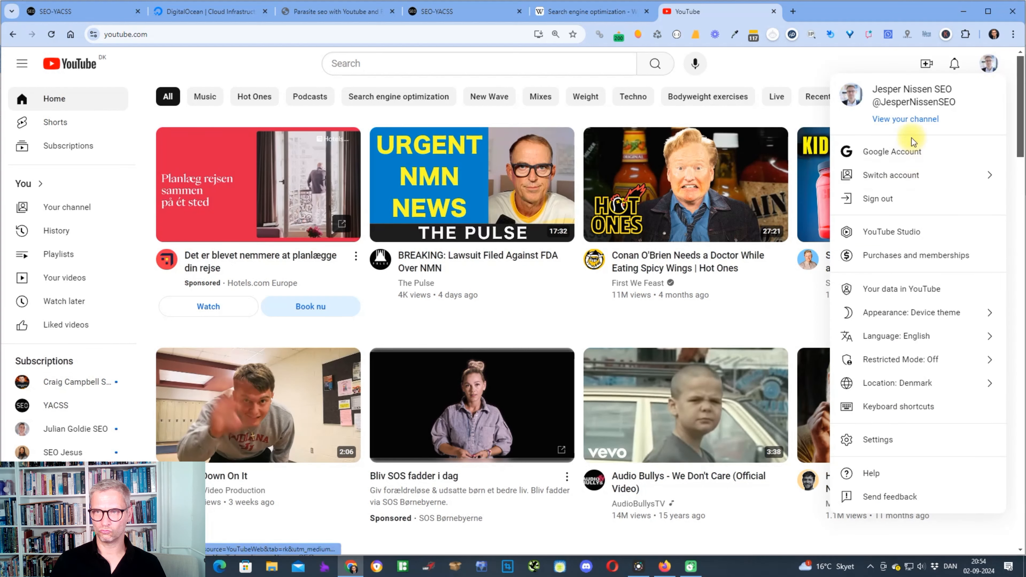
click(906, 119)
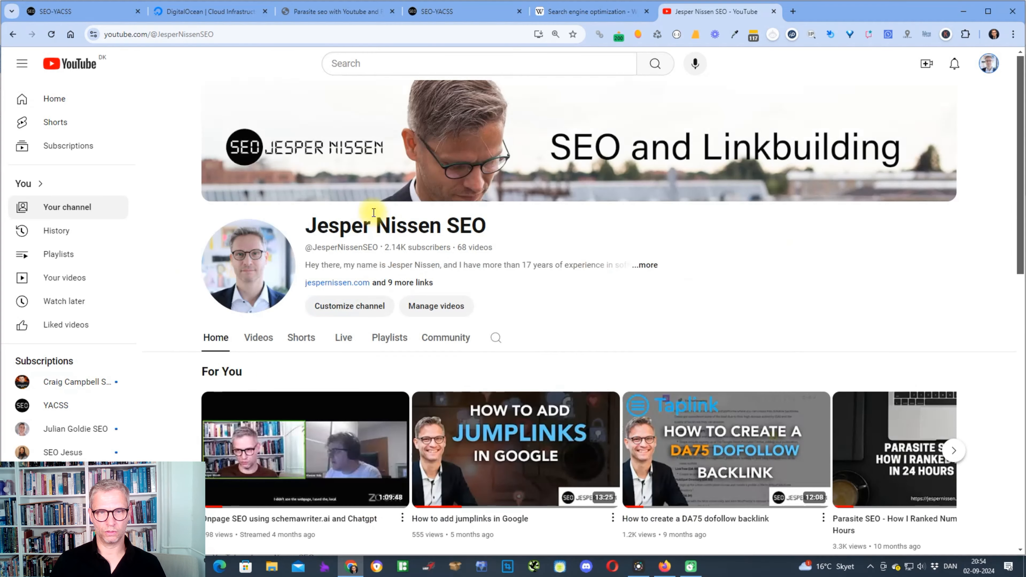
click(267, 337)
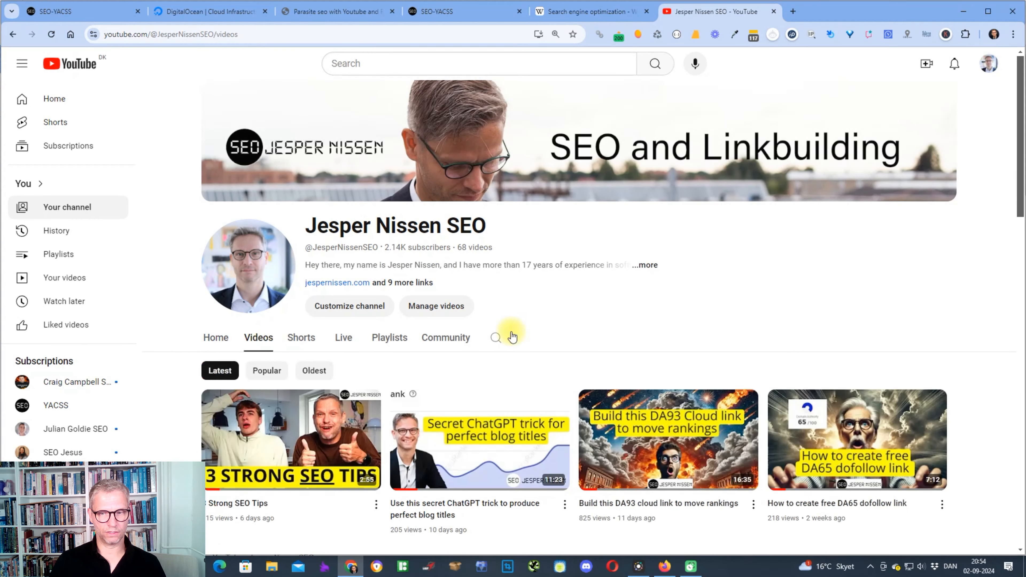
Step: Find the video "How to make chatgpt add entities to your content" among the channel's uploads and open it
scroll(519, 332, down, 10)
scroll(518, 332, up, 1)
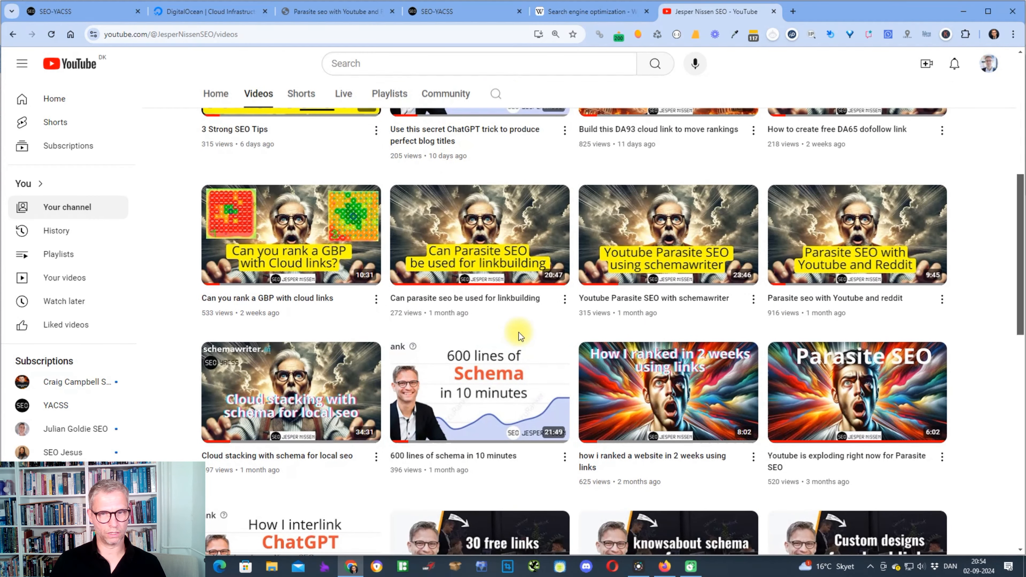
scroll(519, 332, down, 4)
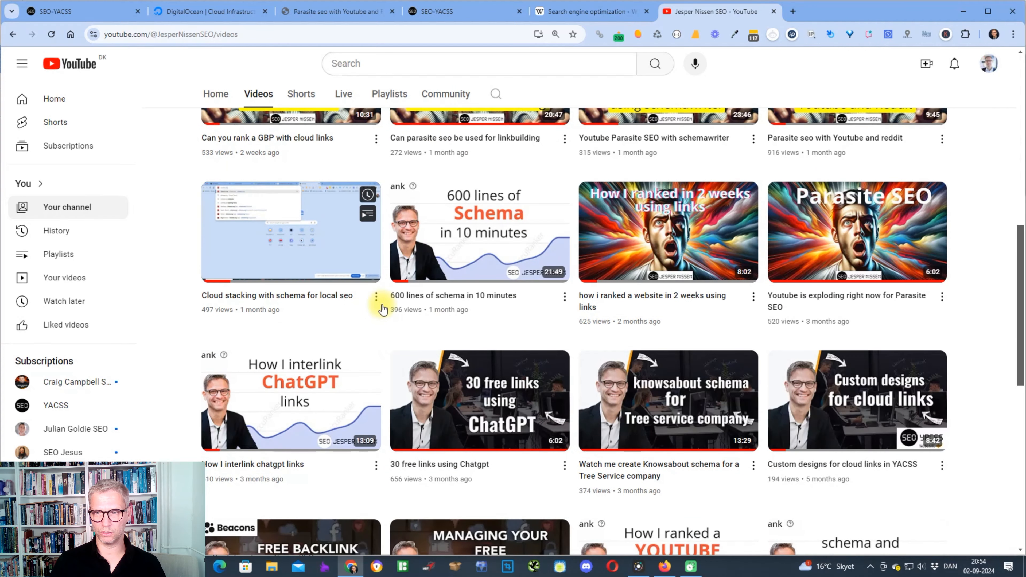
scroll(374, 318, down, 2)
mouse_move(376, 319)
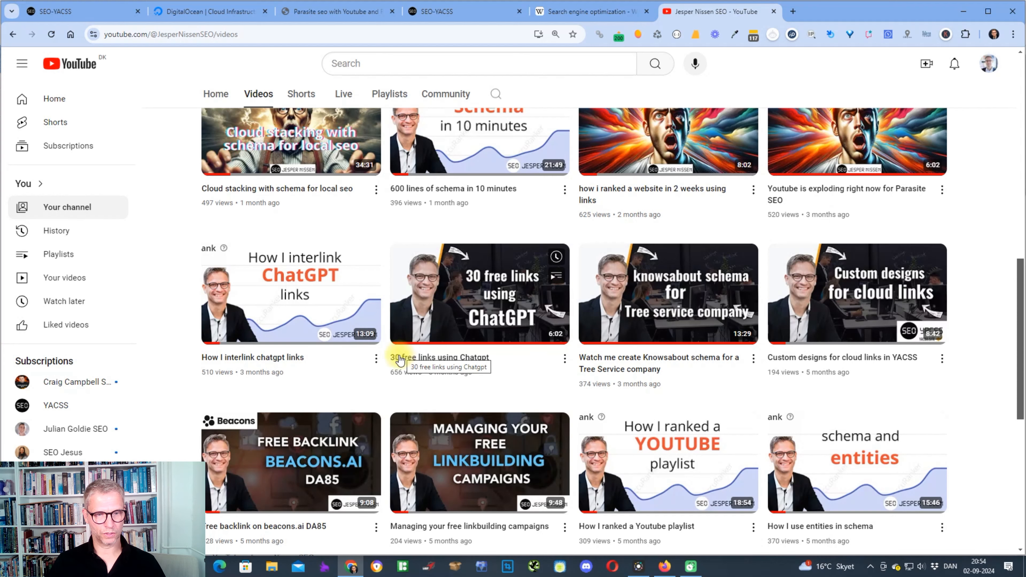
scroll(401, 358, down, 2)
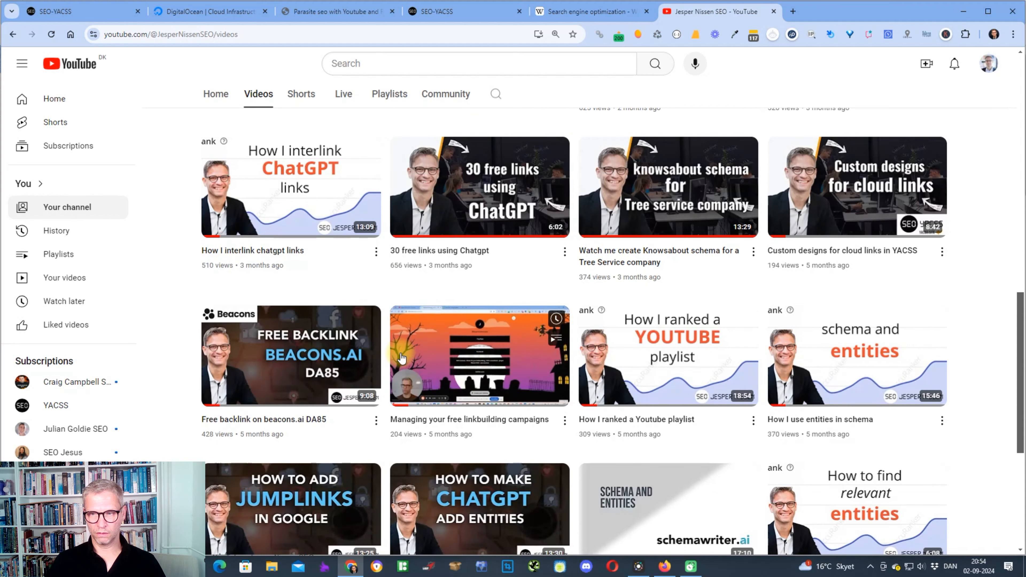
scroll(401, 357, down, 3)
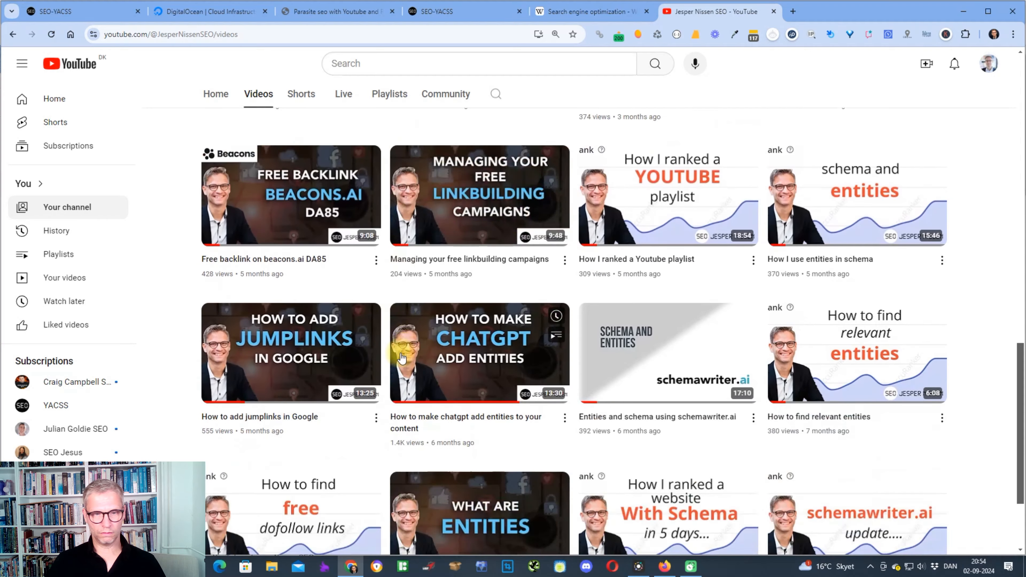
click(456, 419)
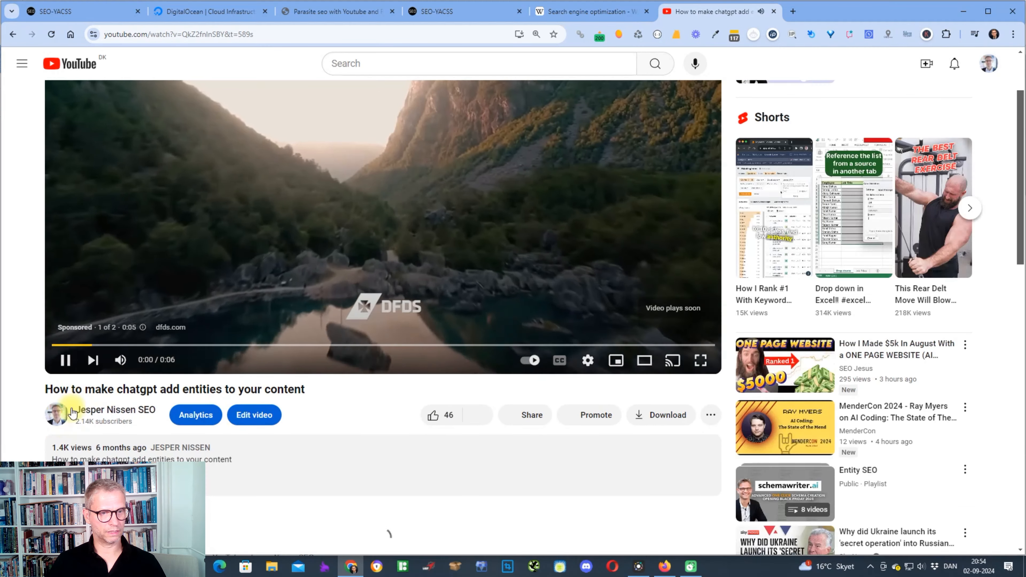
Step: Expand the video's full description and examine the ENTITY PROMPT text in it
scroll(263, 391, down, 4)
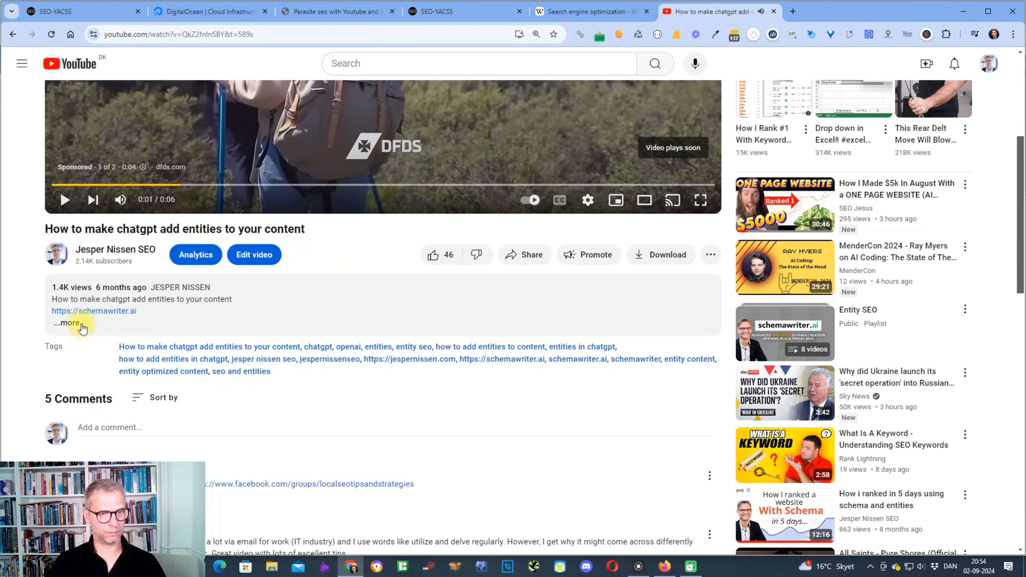
click(69, 323)
scroll(137, 324, down, 5)
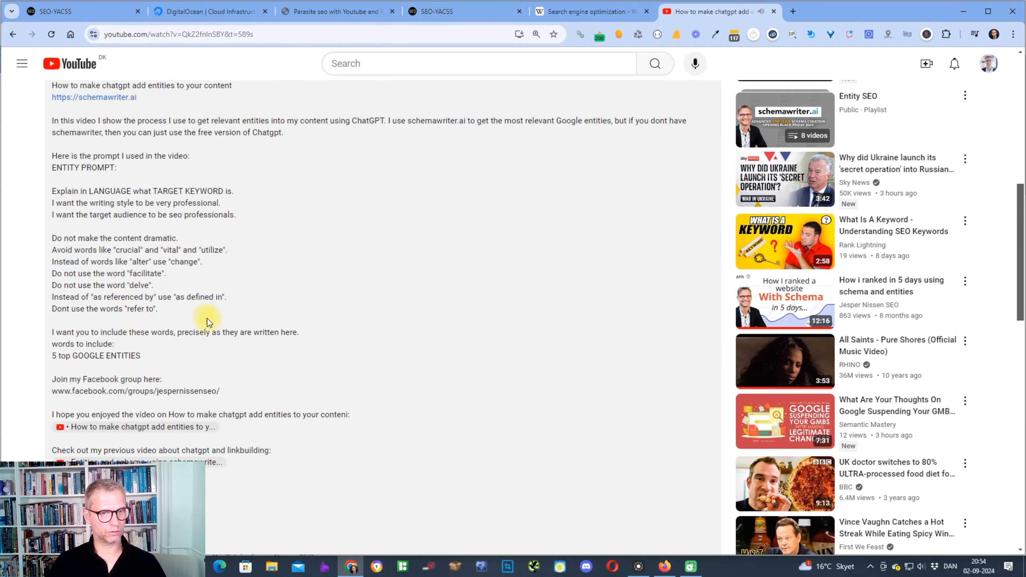
drag(161, 363, 39, 184)
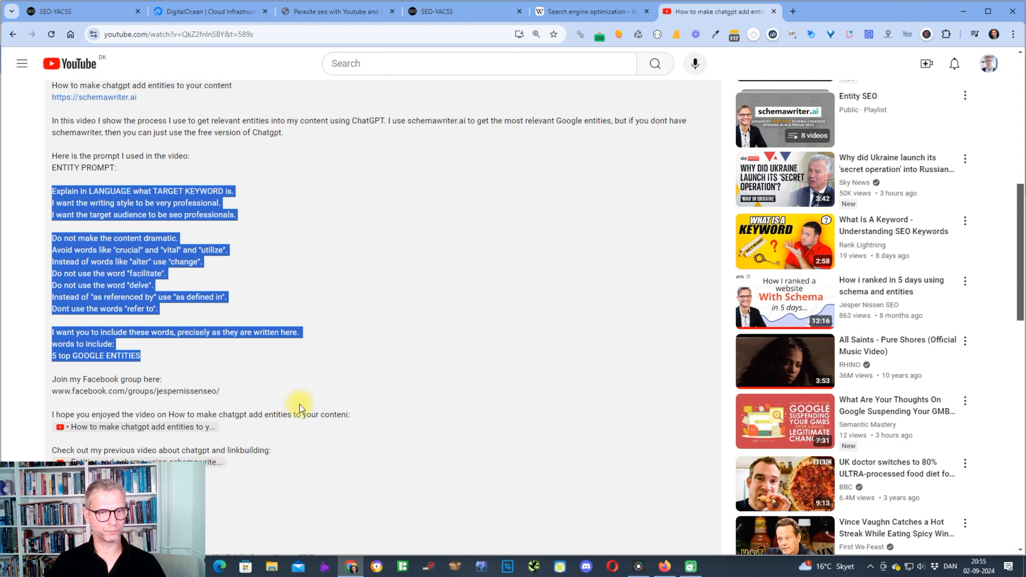
click(168, 360)
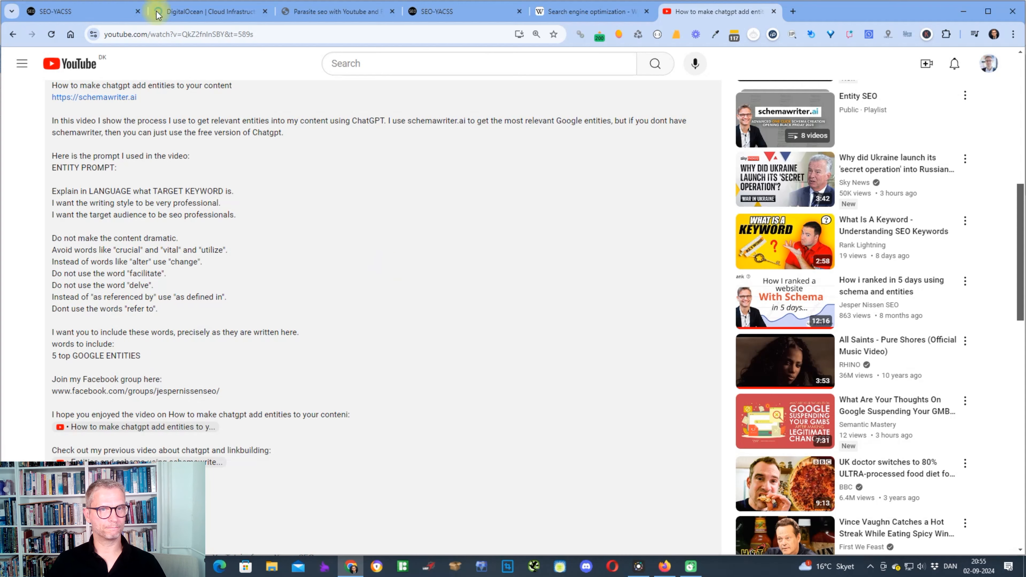
Step: Switch back to the SEO-YACSS content generator and review the generated article down to its final section on performance metrics
click(82, 12)
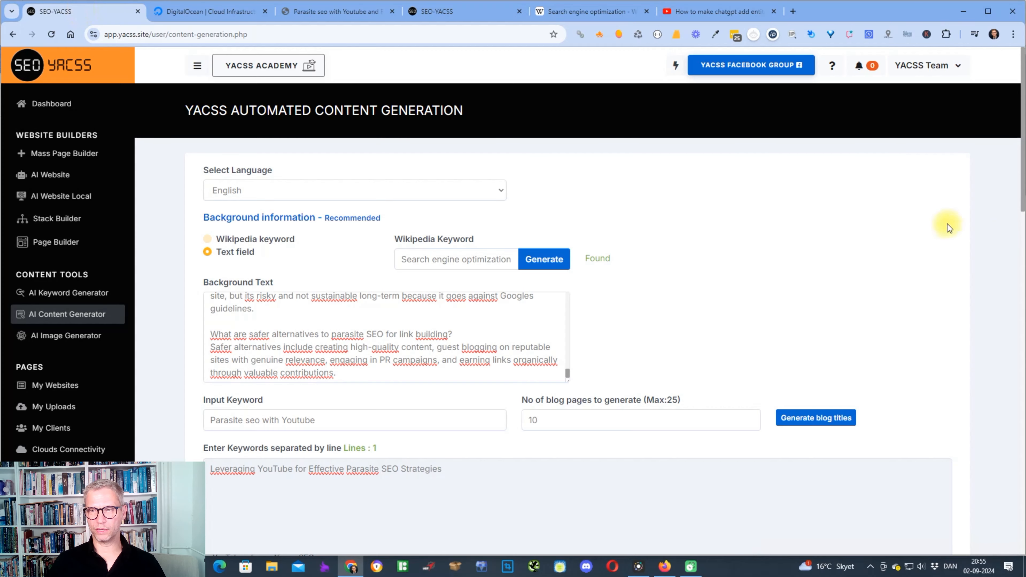
scroll(948, 224, down, 15)
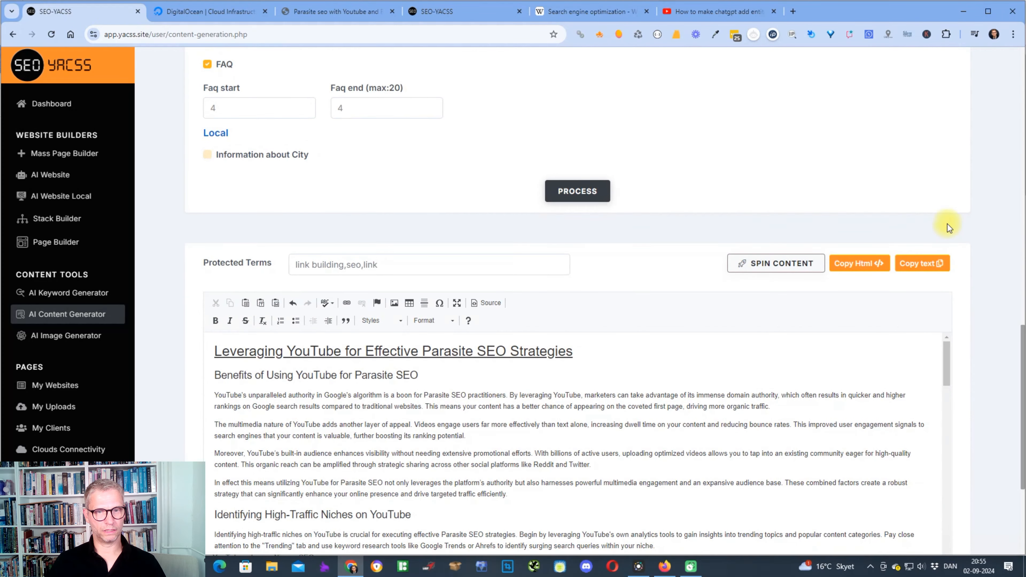
scroll(948, 223, down, 2)
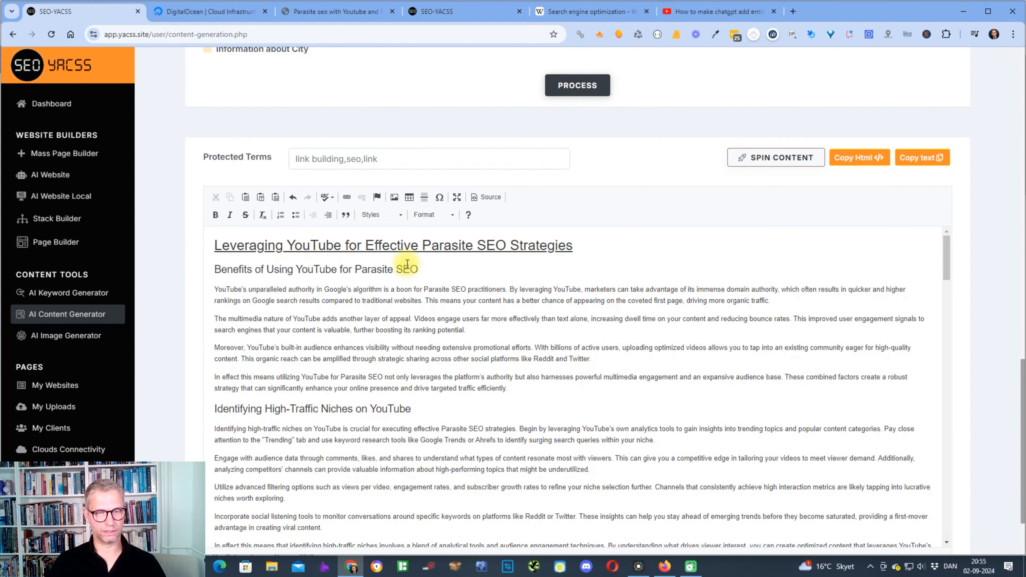
scroll(407, 263, down, 20)
scroll(512, 294, down, 20)
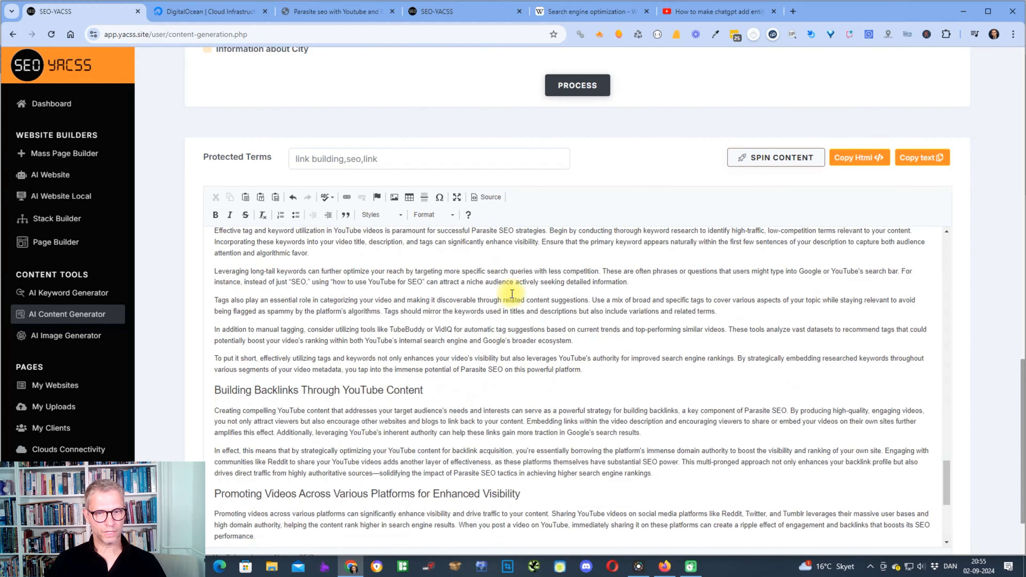
scroll(512, 294, down, 6)
drag(509, 497, 272, 344)
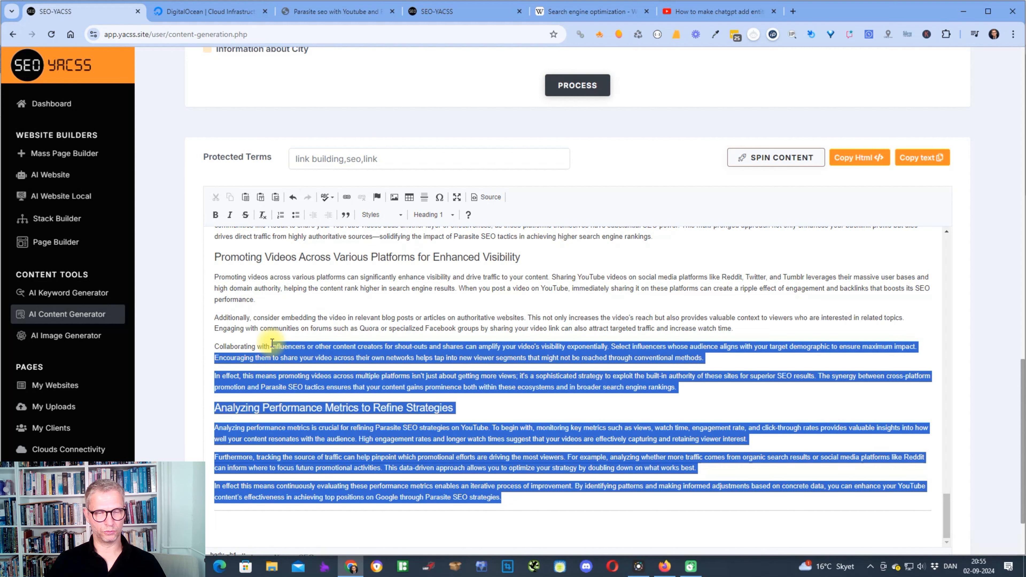
Step: Review the article from its beginning to the "What is Parasite seo with Youtube" section and highlight the "Tree Service Alabama" example sentence
scroll(283, 342, up, 20)
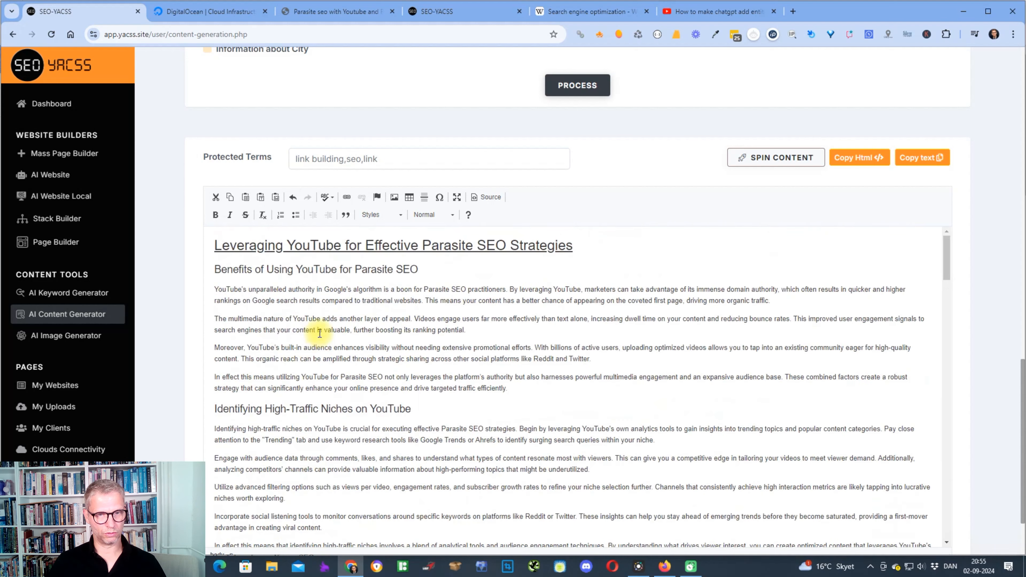
scroll(435, 269, down, 3)
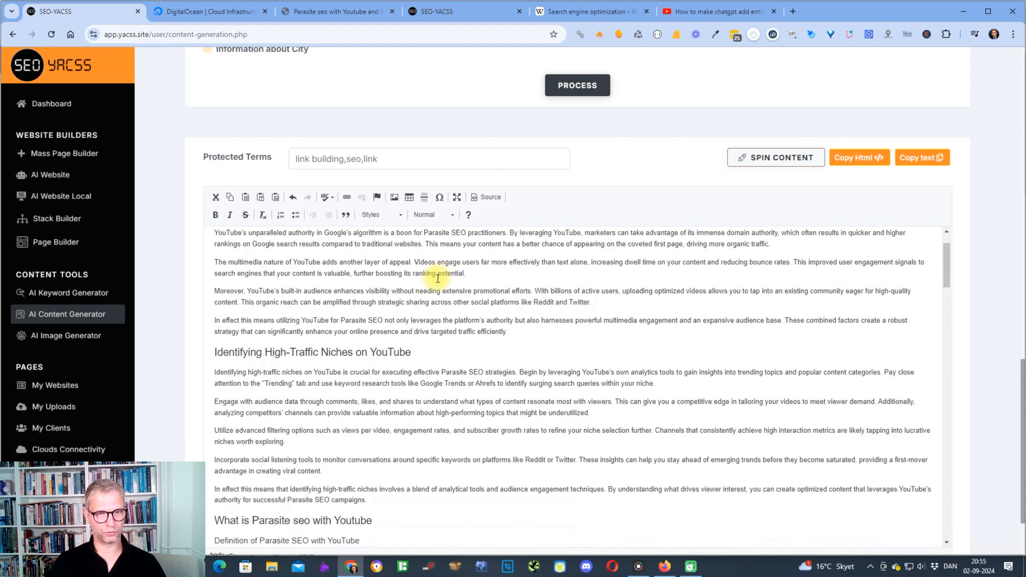
scroll(498, 321, down, 4)
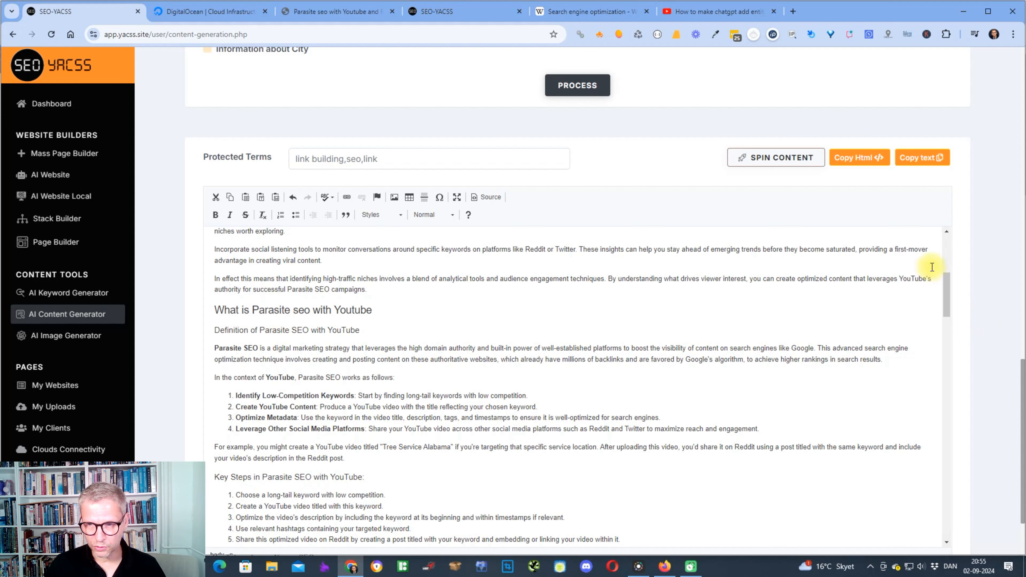
drag(946, 299, 945, 324)
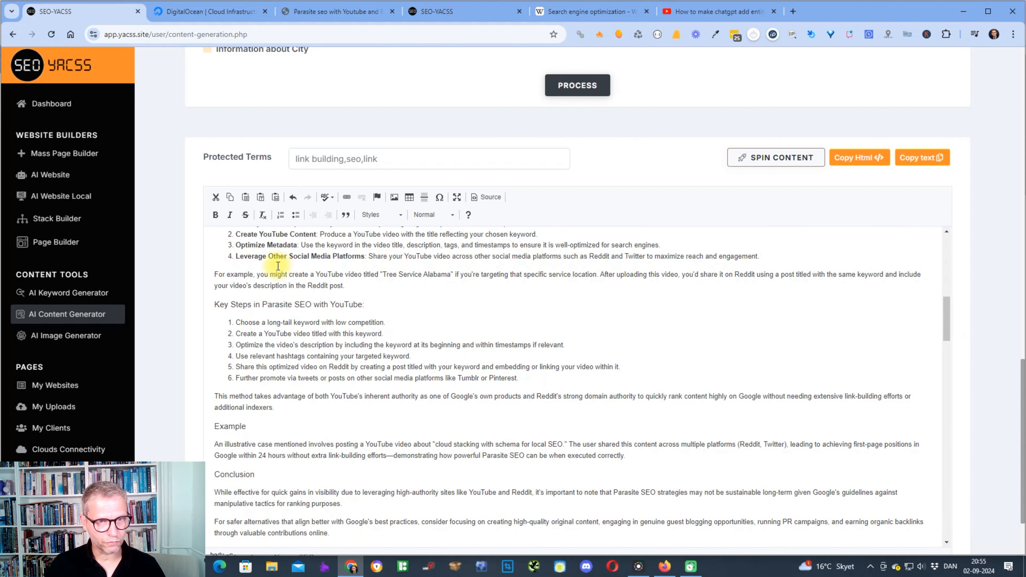
click(573, 274)
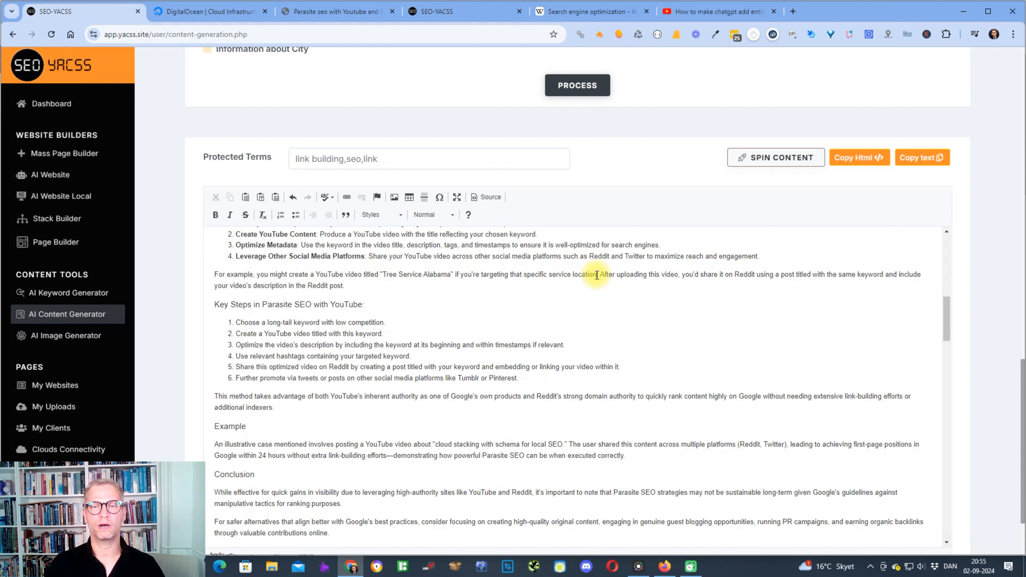
drag(593, 275, 217, 278)
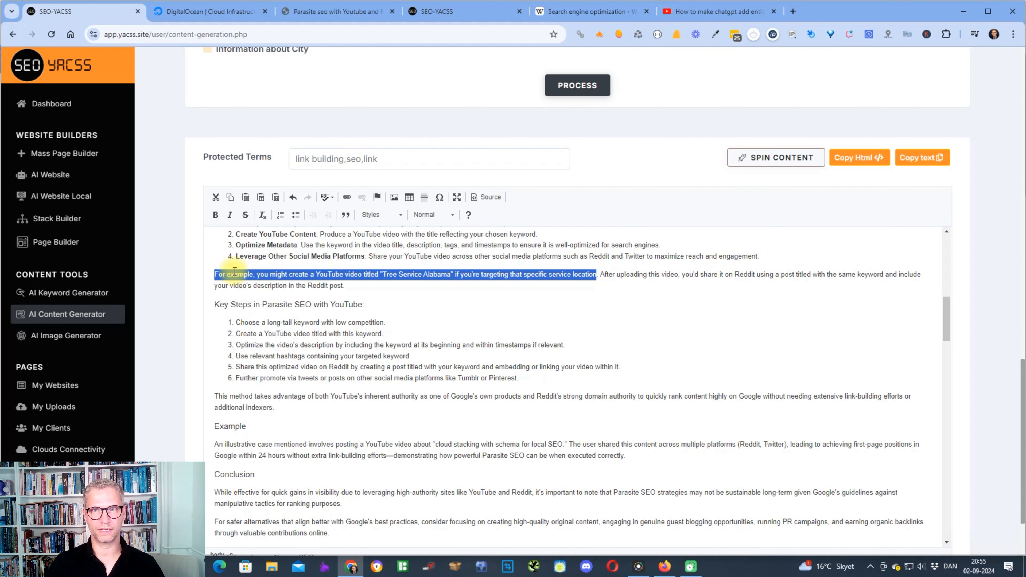
Step: Switch to the parasite SEO blog post and examine its YouTube video example and the listed process steps
click(335, 11)
scroll(668, 435, down, 15)
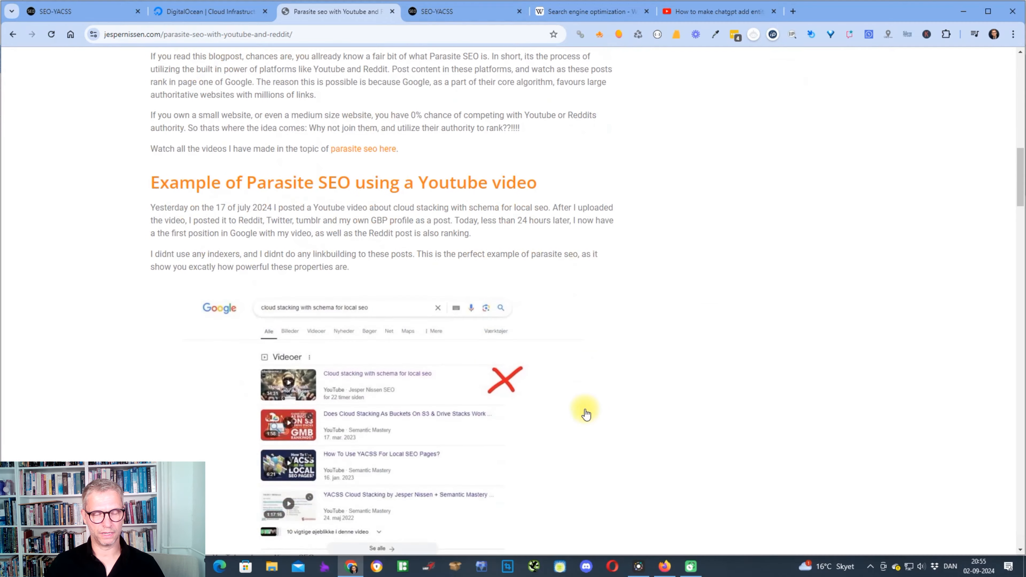
scroll(585, 413, down, 6)
scroll(586, 413, down, 6)
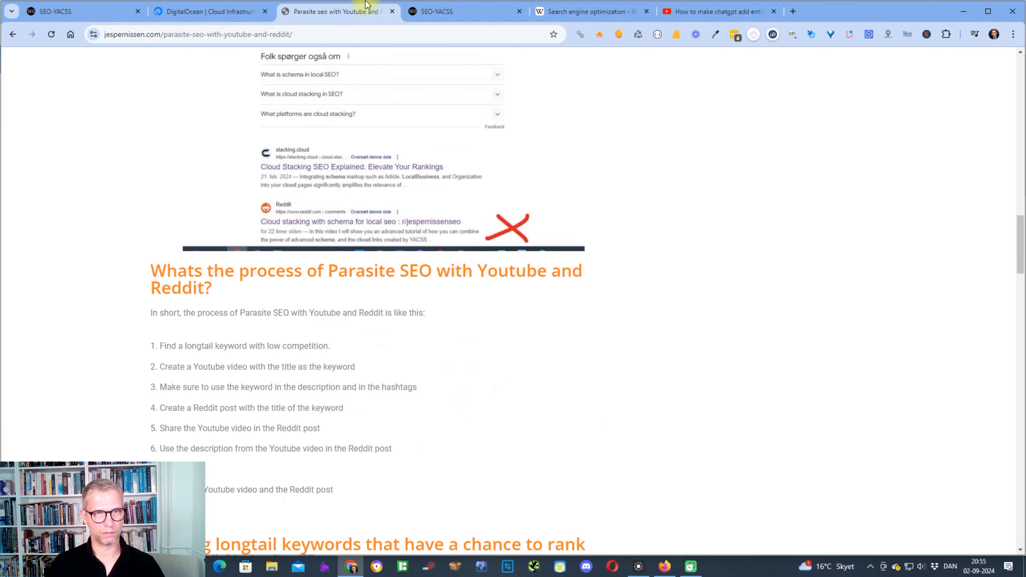
Step: Return to the generated article in SEO-YACSS and highlight the "Tree Service Alabama" example sentence again, including its full stop
click(78, 12)
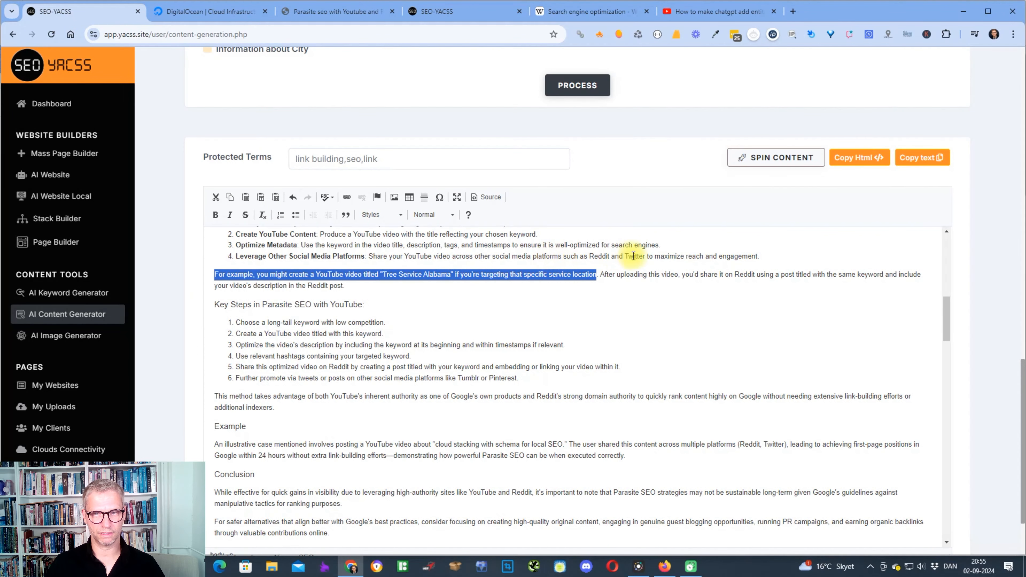
click(630, 272)
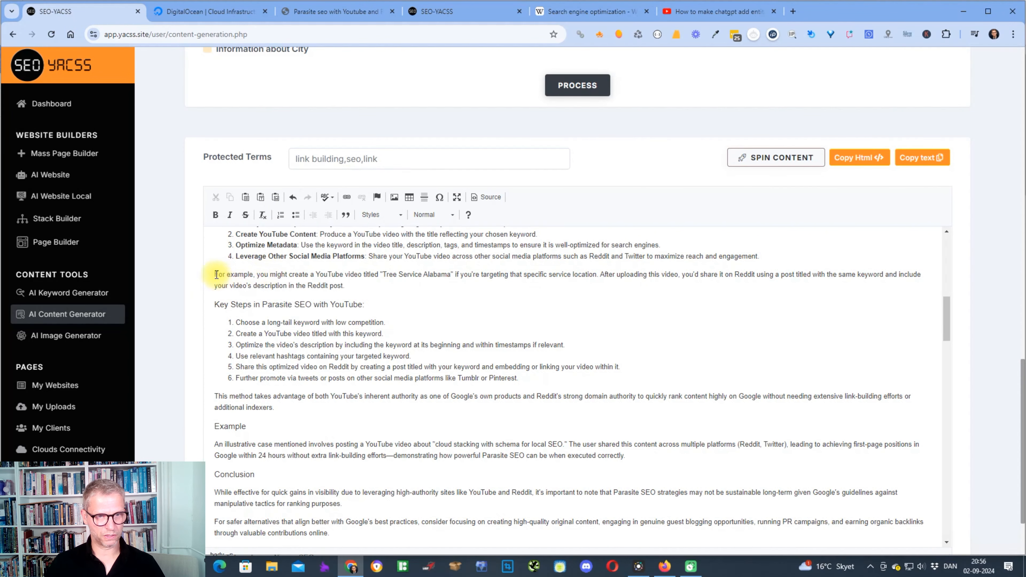
drag(217, 275, 601, 277)
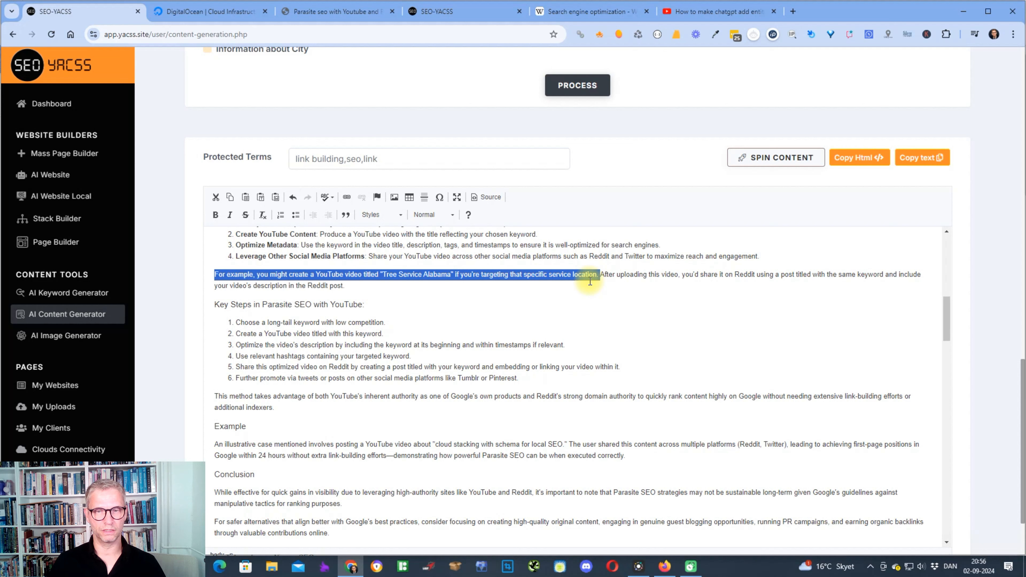
Step: Highlight the example sentence about the YouTube video title once more and narrow the highlight to "Tree Service Alabama"
click(215, 275)
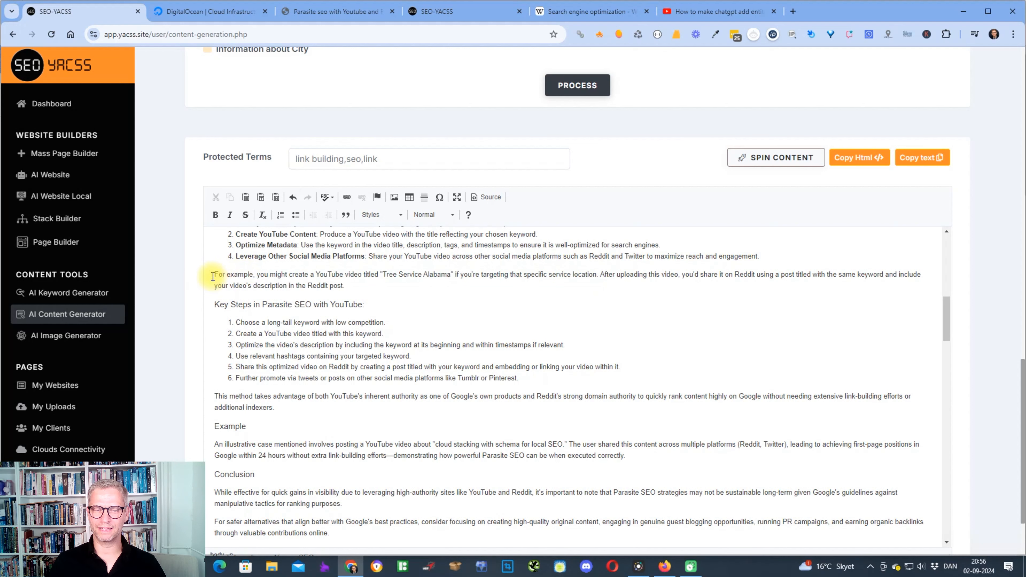
drag(216, 277, 599, 274)
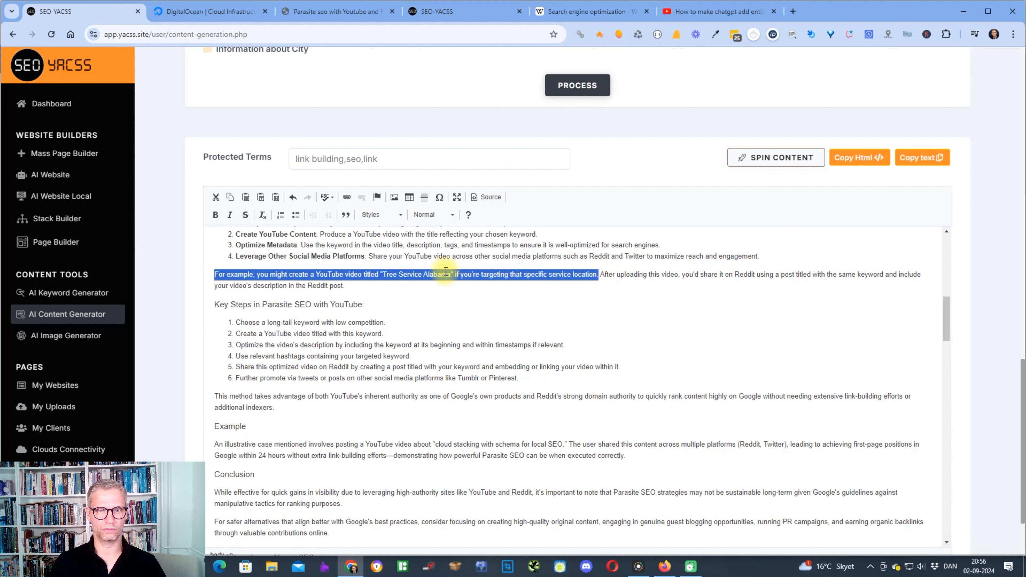
click(379, 274)
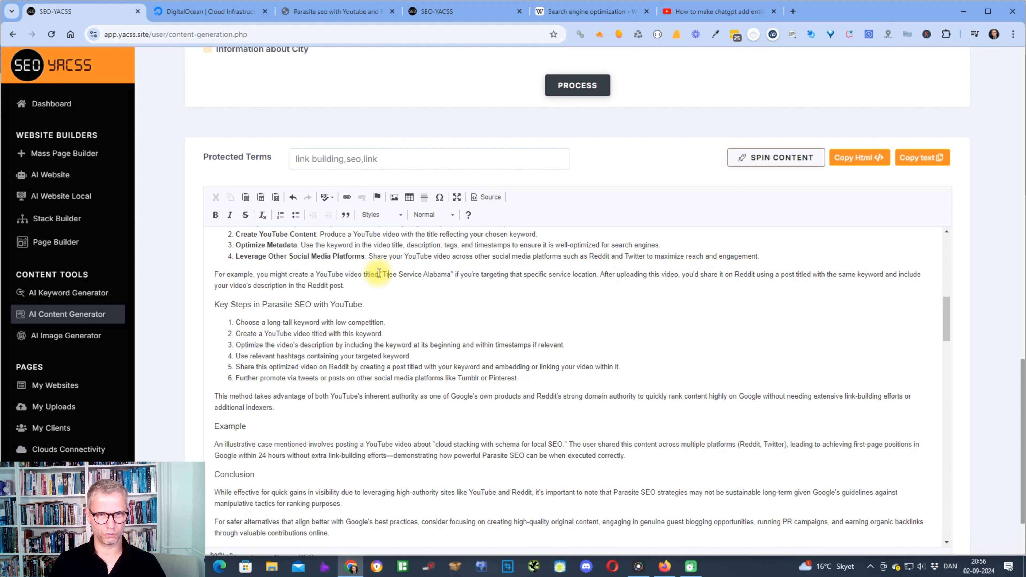
drag(384, 274, 451, 275)
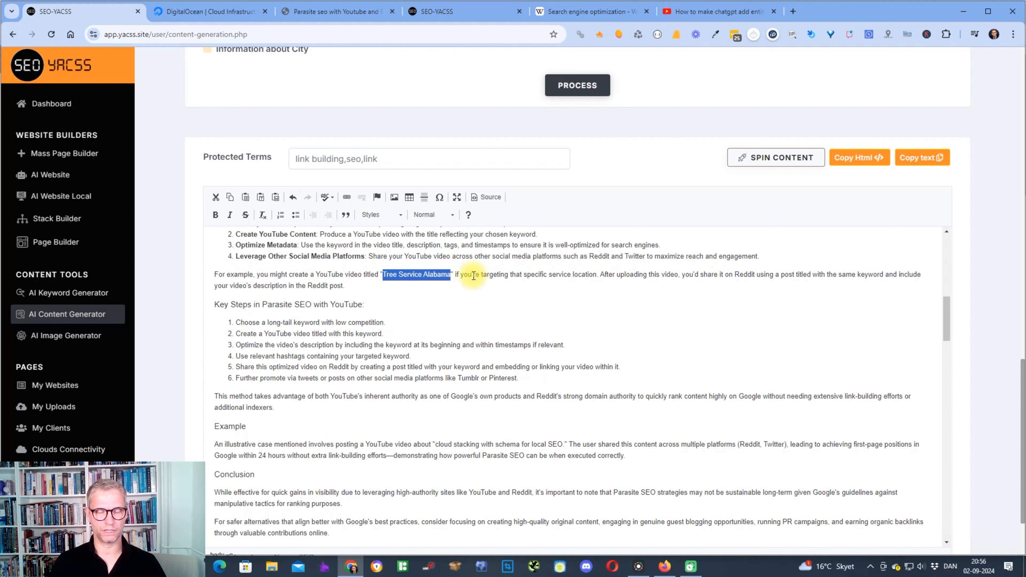
Step: Review the generated article's "Historical facts about Parasite seo with Youtube" section through to the final section, and return to the article's beginning
scroll(591, 285, down, 5)
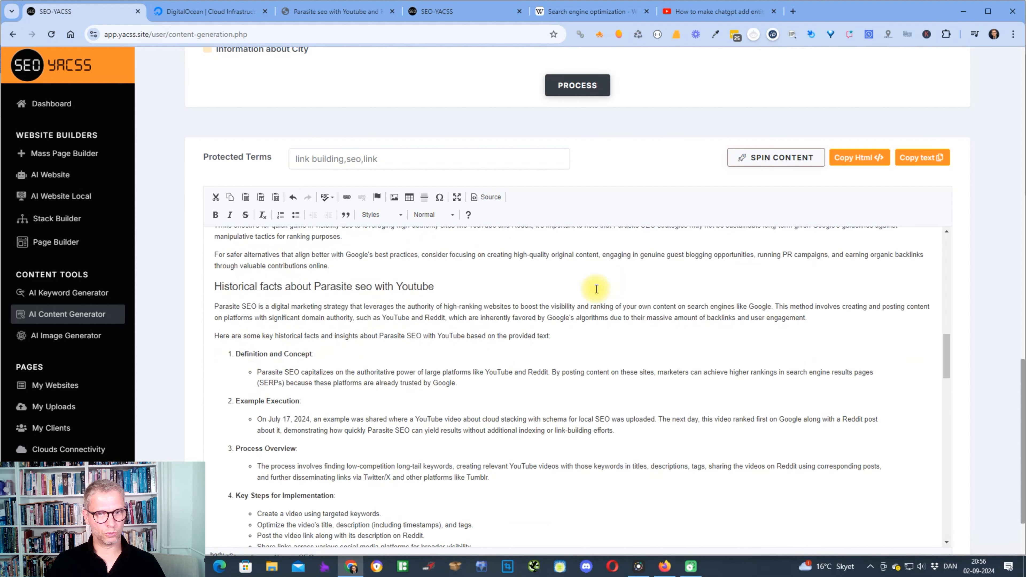
scroll(596, 289, down, 9)
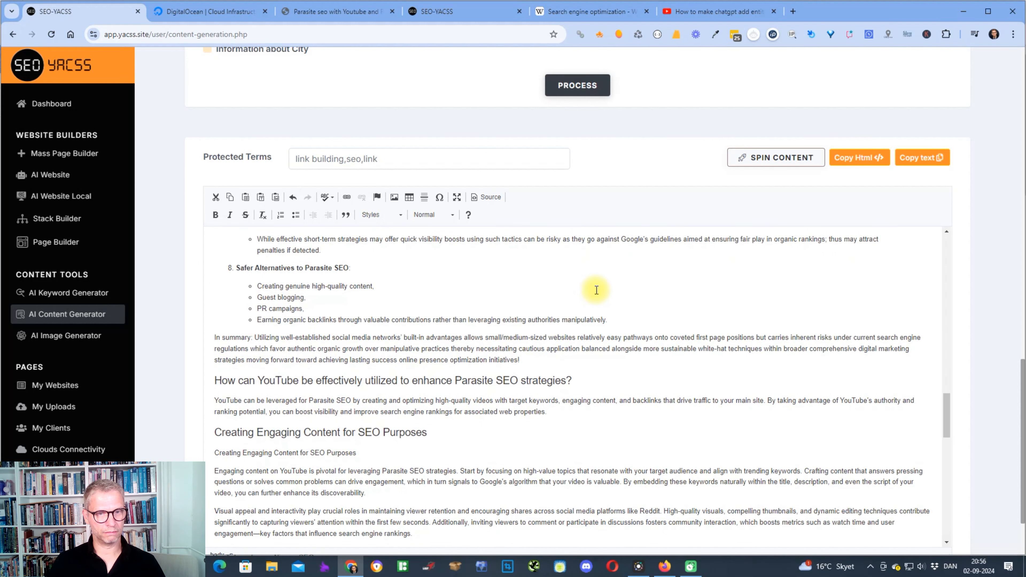
scroll(596, 290, up, 5)
scroll(596, 290, up, 4)
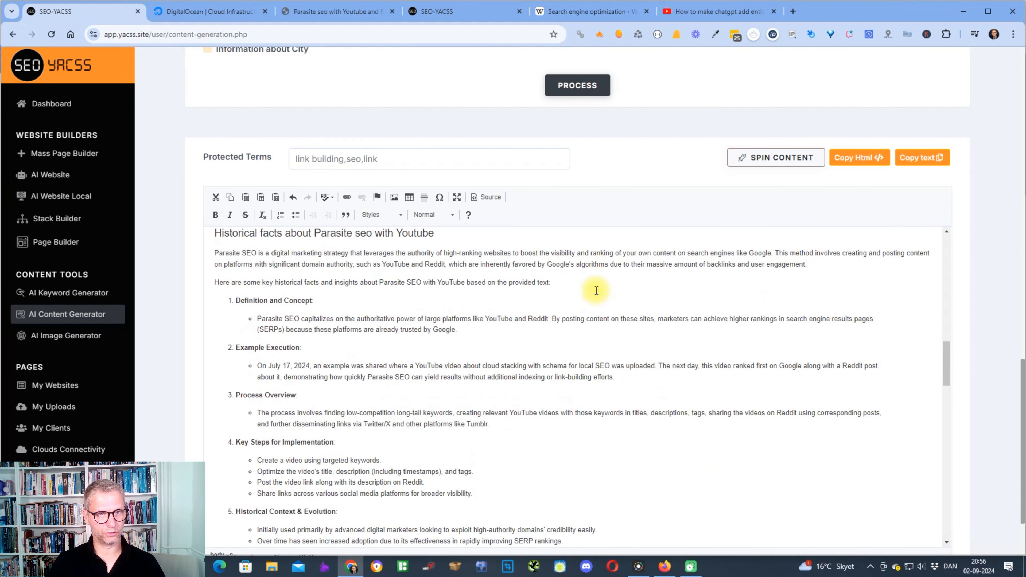
click(215, 232)
scroll(363, 240, up, 1)
drag(362, 241, 435, 303)
click(446, 305)
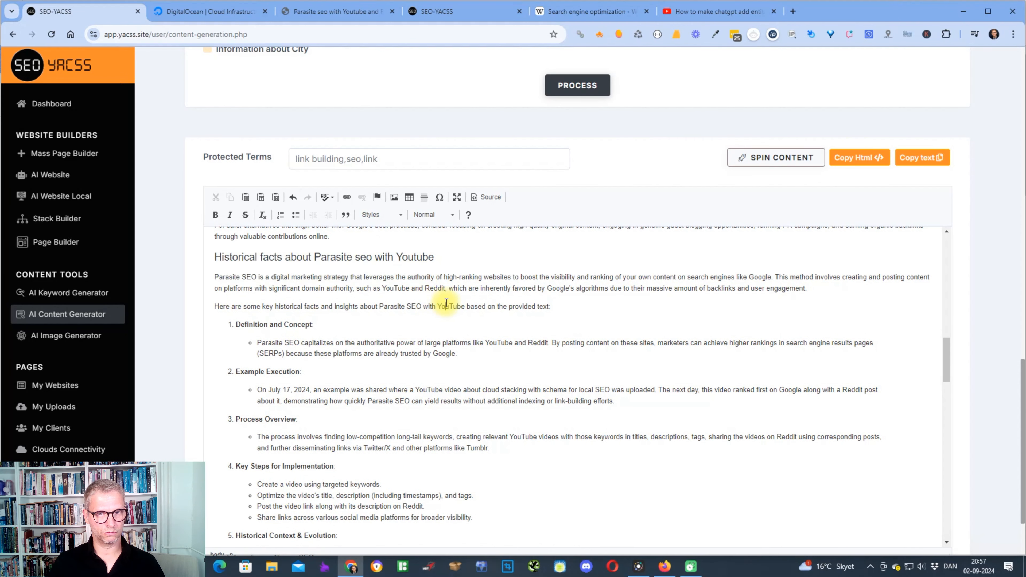
scroll(883, 362, down, 8)
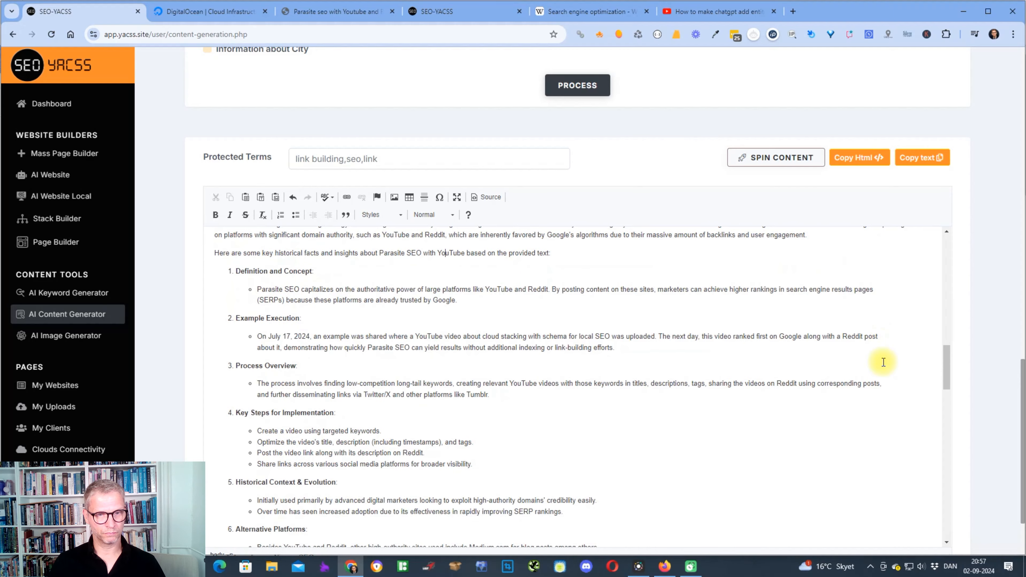
scroll(883, 362, down, 15)
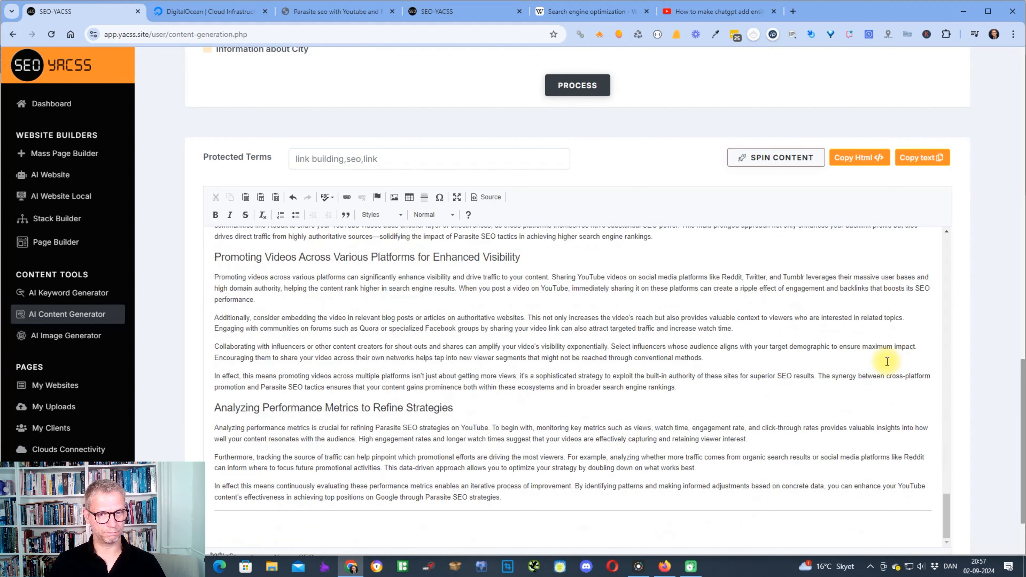
scroll(887, 362, up, 20)
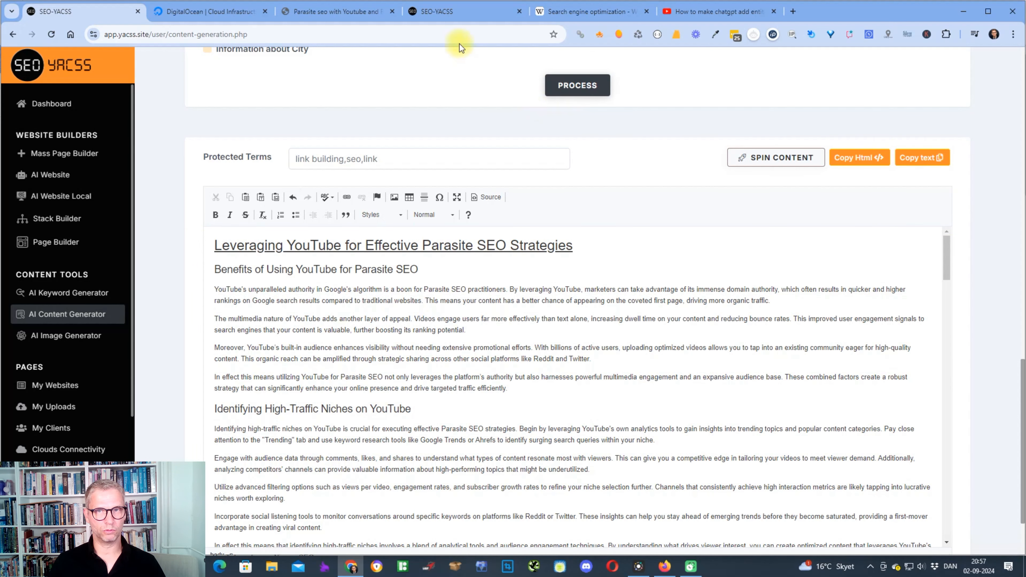
Step: Switch to the SEO-YACSS dashboard, open the Page Builder and add a boxed one-column section to the Home page
click(487, 14)
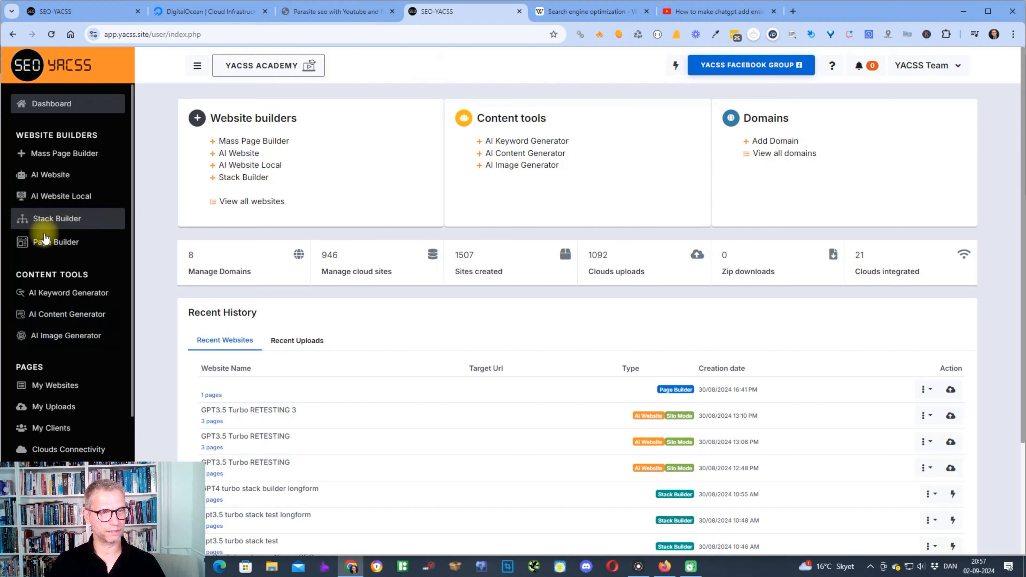
click(64, 245)
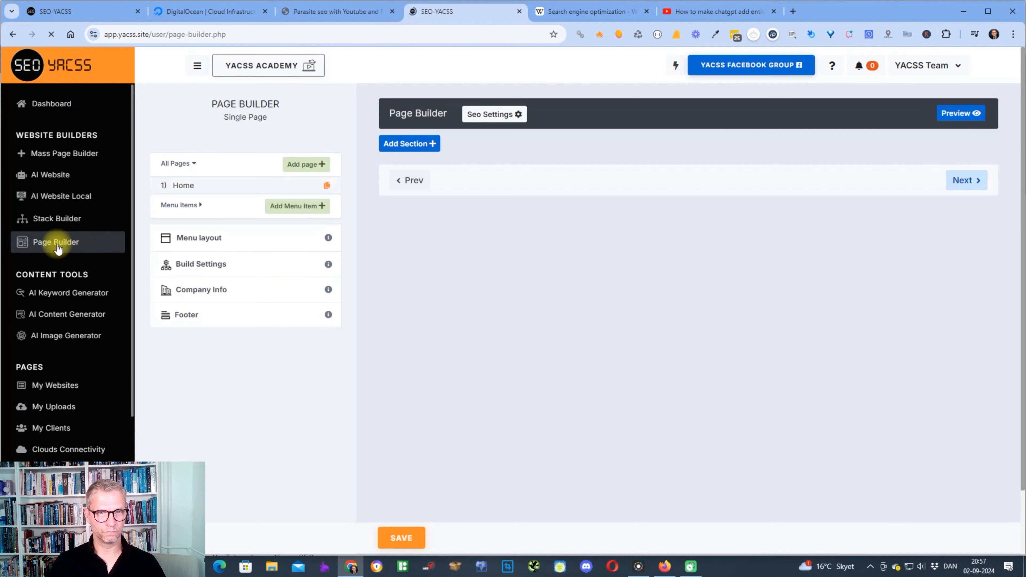
click(410, 144)
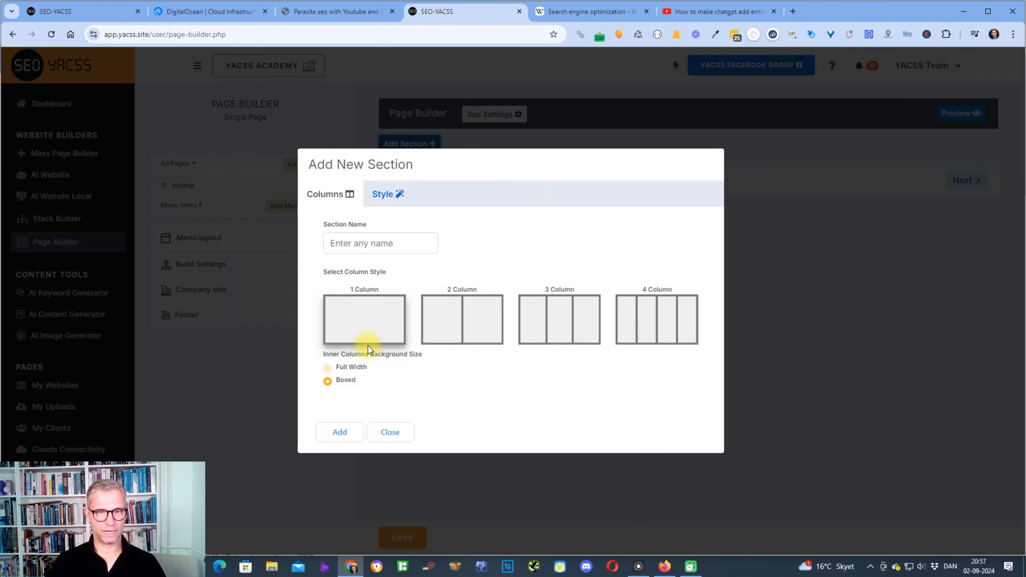
click(352, 324)
click(340, 432)
Step: Paste the generated article's HTML into the new section's text content as source code and update the column
click(654, 155)
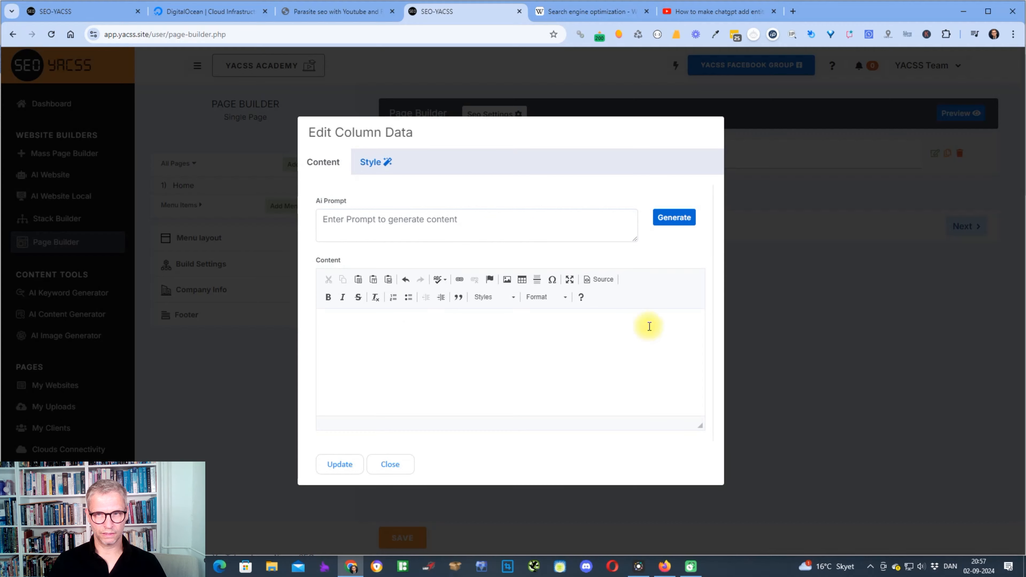
click(606, 281)
key(ctrl+v)
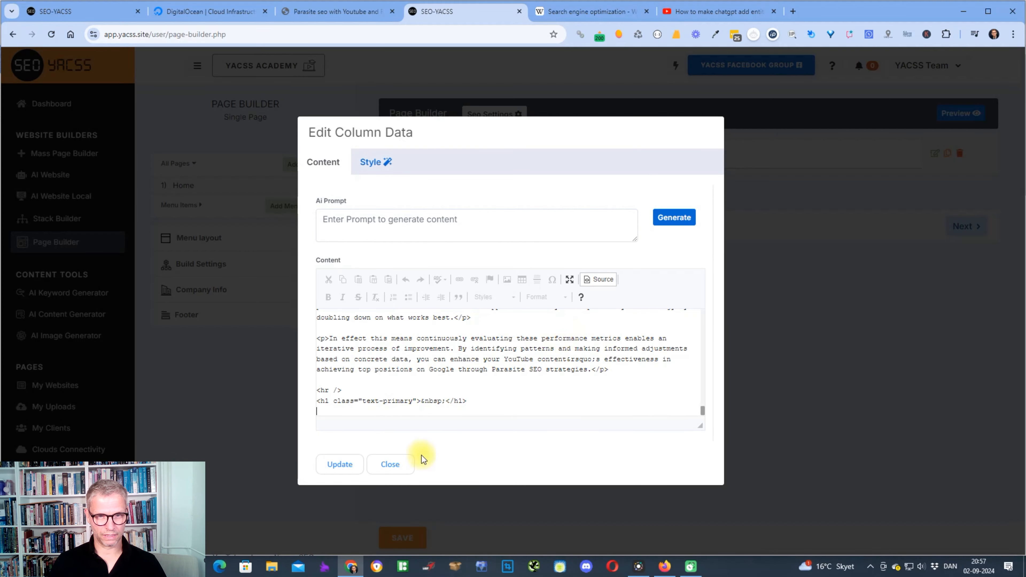
click(333, 464)
Step: Preview the Home page and review the article's layout from its beginning to the final section and back
click(979, 117)
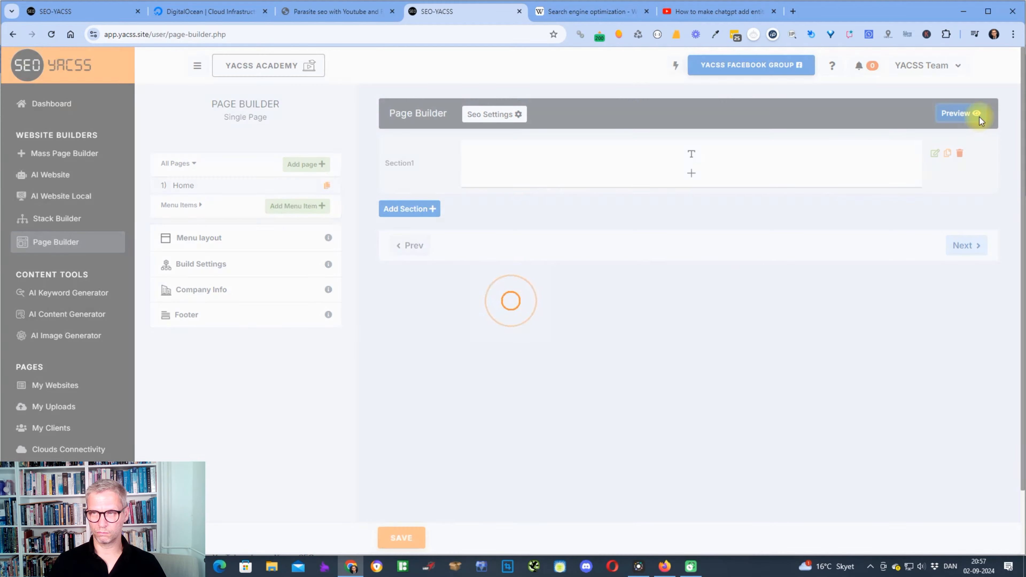
scroll(859, 378, down, 20)
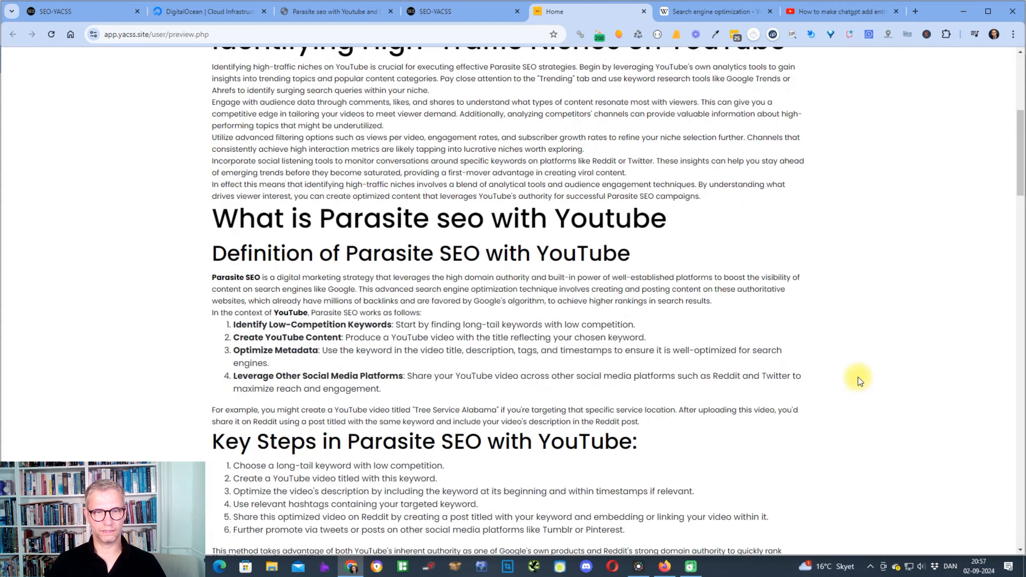
scroll(858, 375, down, 10)
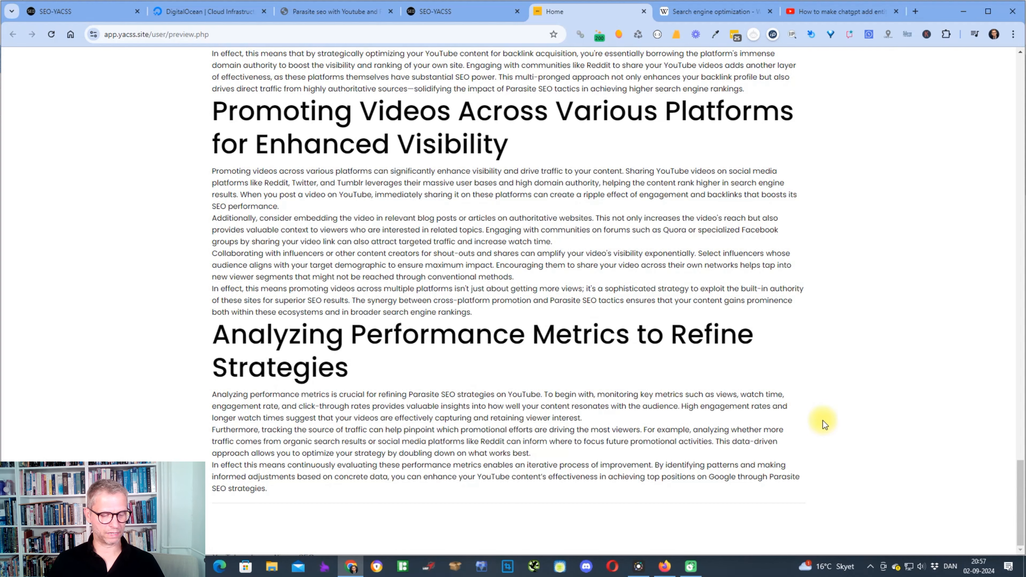
scroll(551, 408, up, 20)
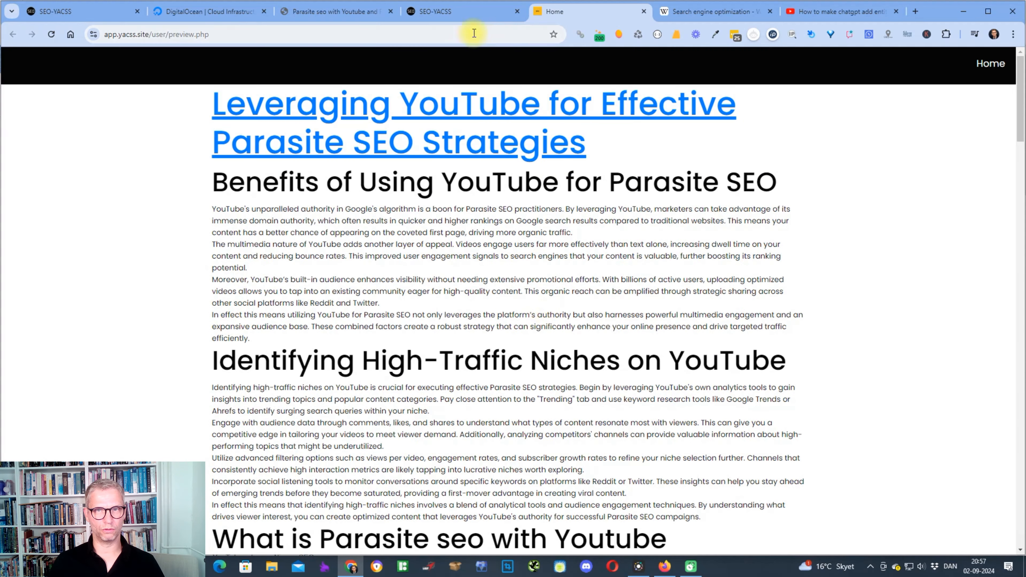
Step: Copy the URL of the parasite SEO with YouTube and Reddit blog post and return to the Page Builder
click(463, 13)
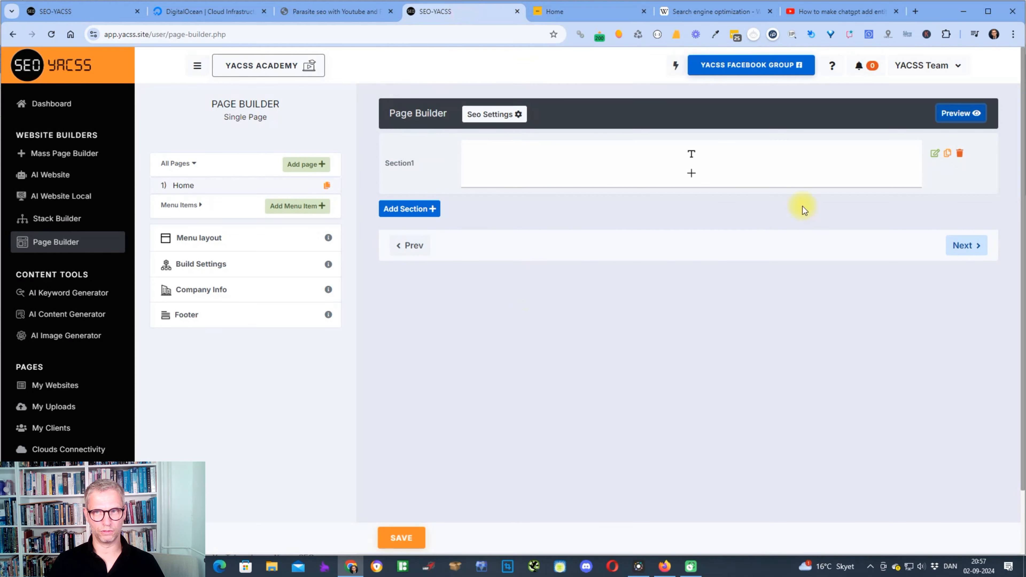
click(355, 17)
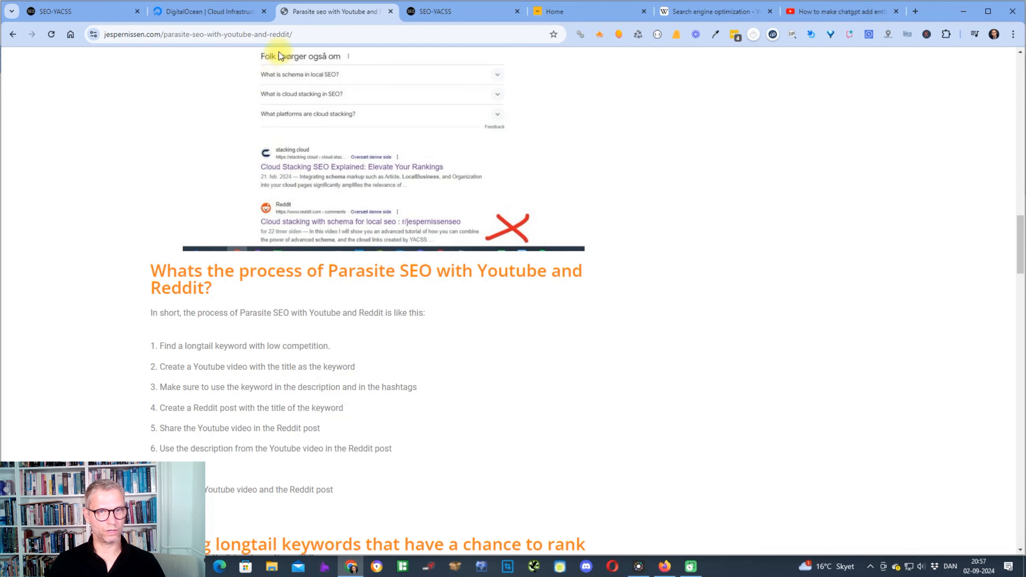
scroll(276, 57, up, 6)
click(295, 34)
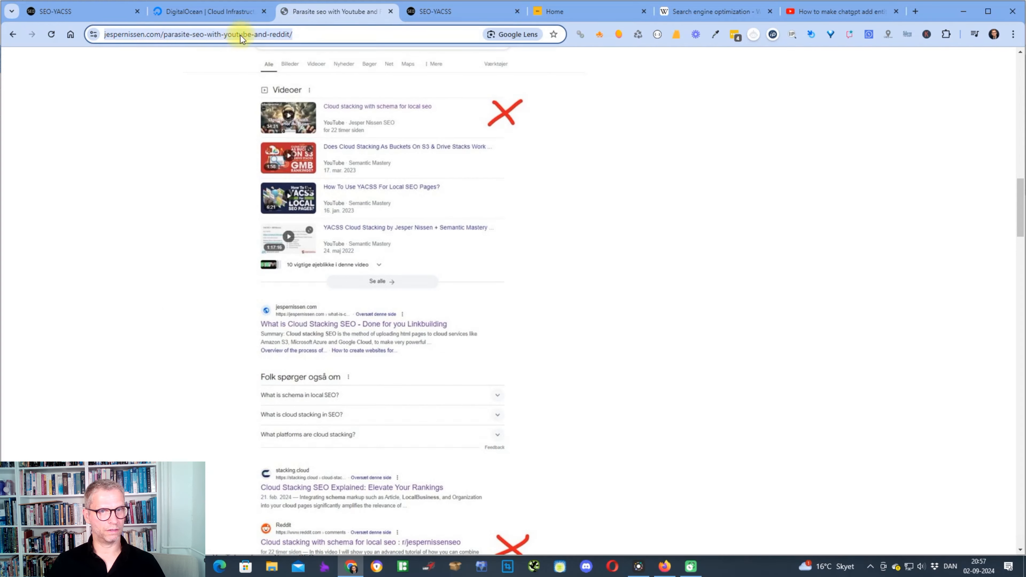
click(447, 11)
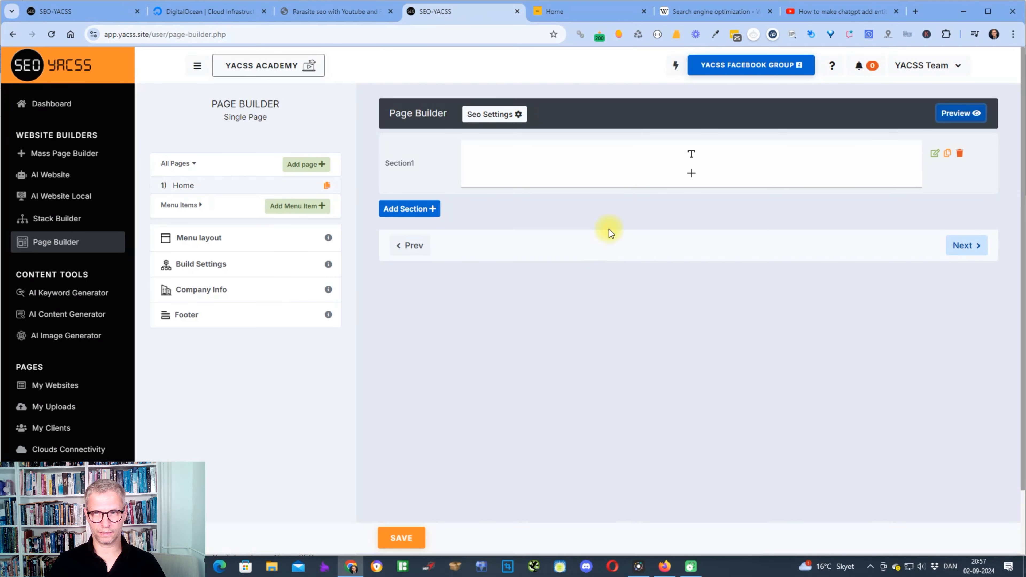
Step: Open the section's text in visual view and prefix its main heading with "Parasite SEO with Youtube and Reddit - "
click(691, 154)
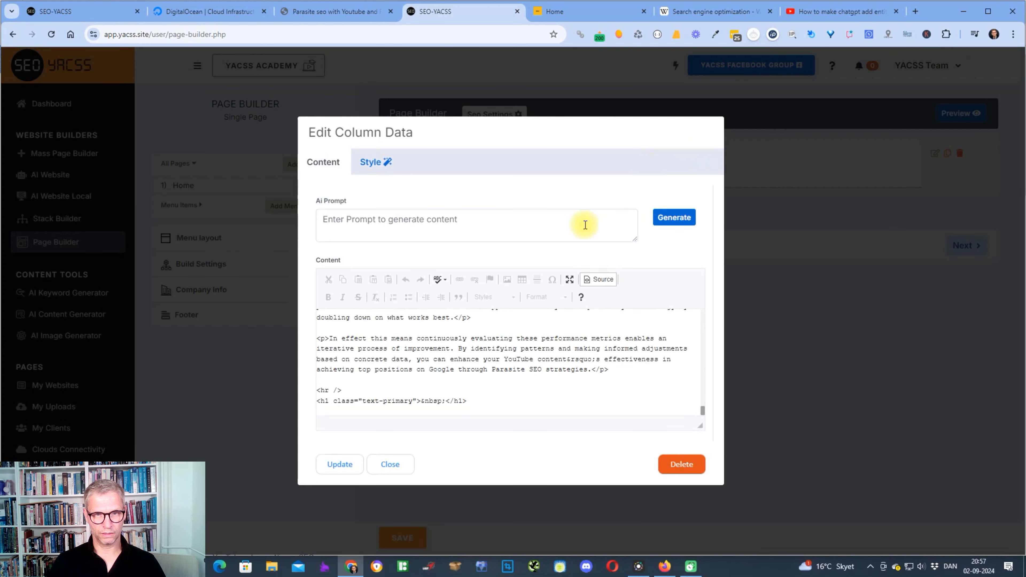
click(593, 279)
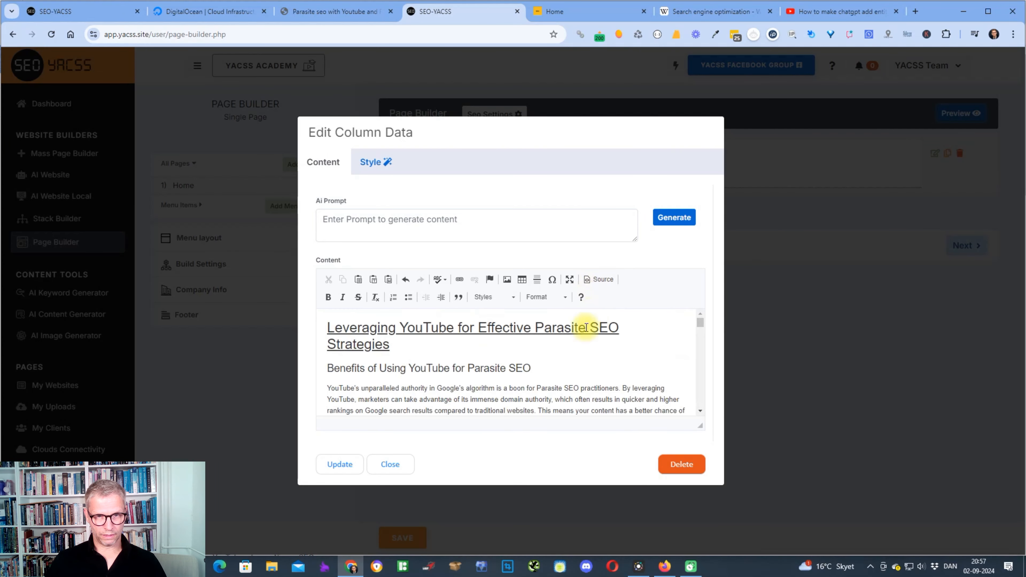
click(398, 344)
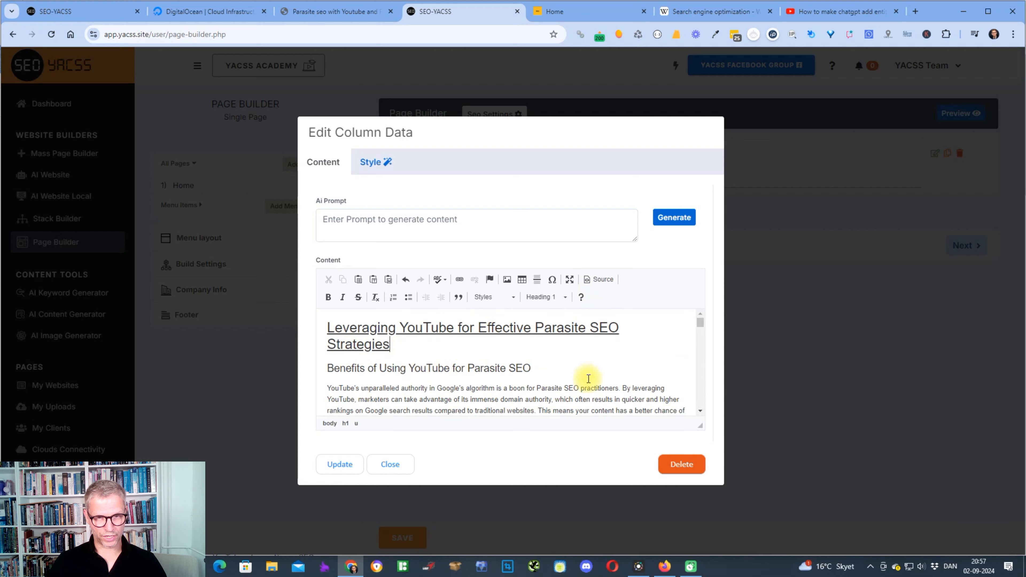
text(PArasi)
key(BackSpace)
key(BackSpace)
key(BackSpace)
key(BackSpace)
key(BackSpace)
text(arasite SEO with Youtube and Reddit -)
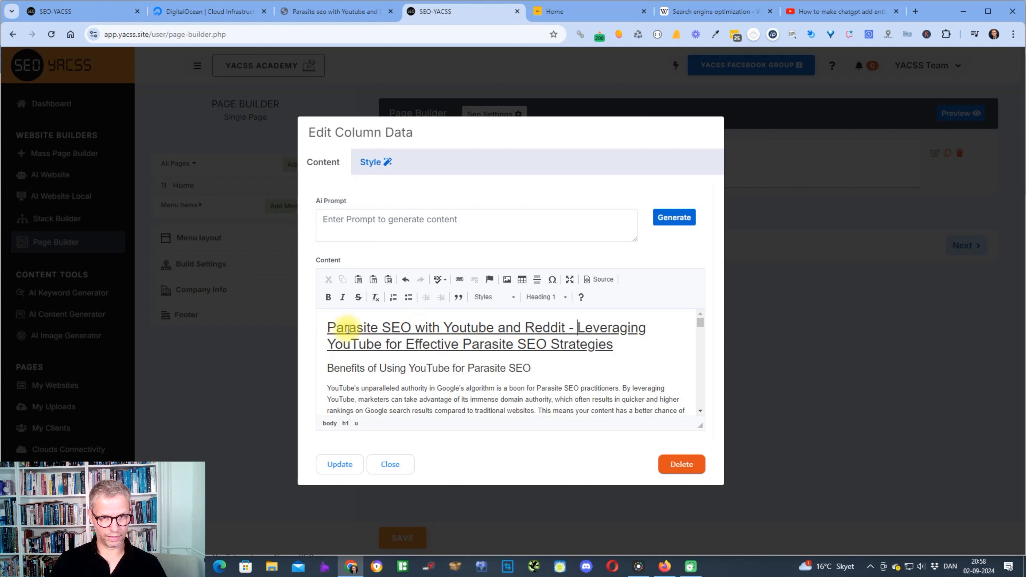
drag(327, 327, 569, 325)
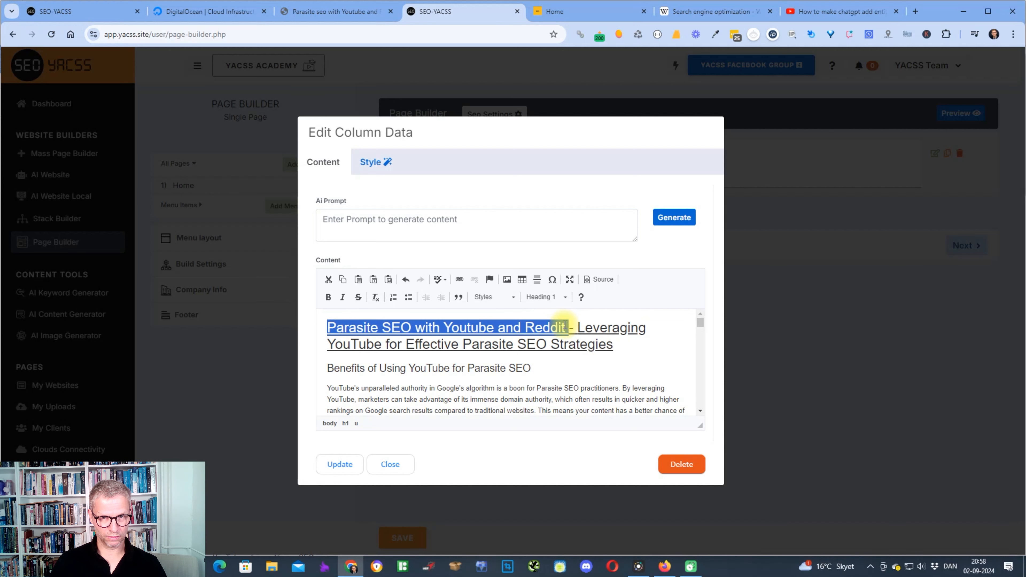
click(459, 279)
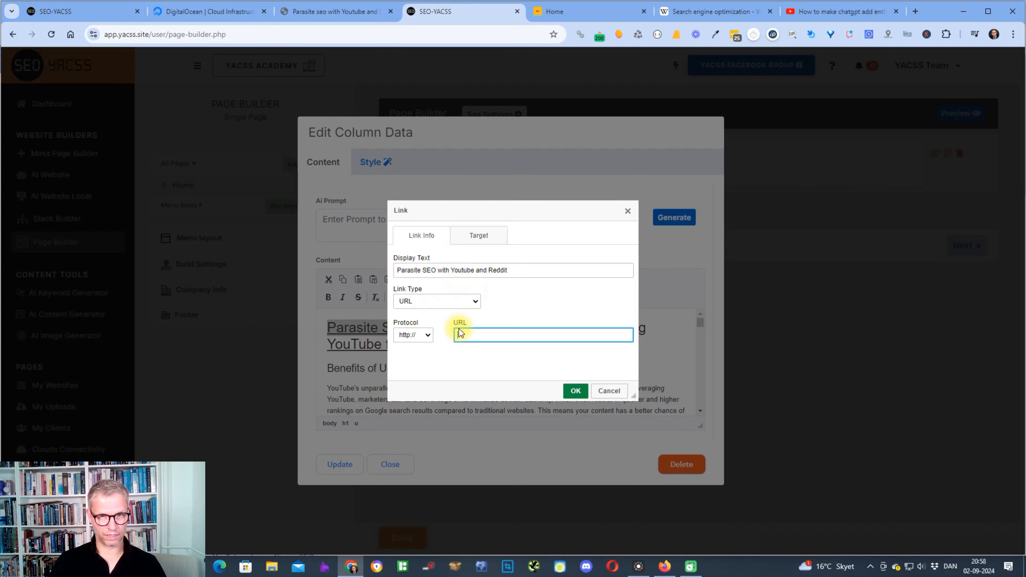
key(ctrl+v)
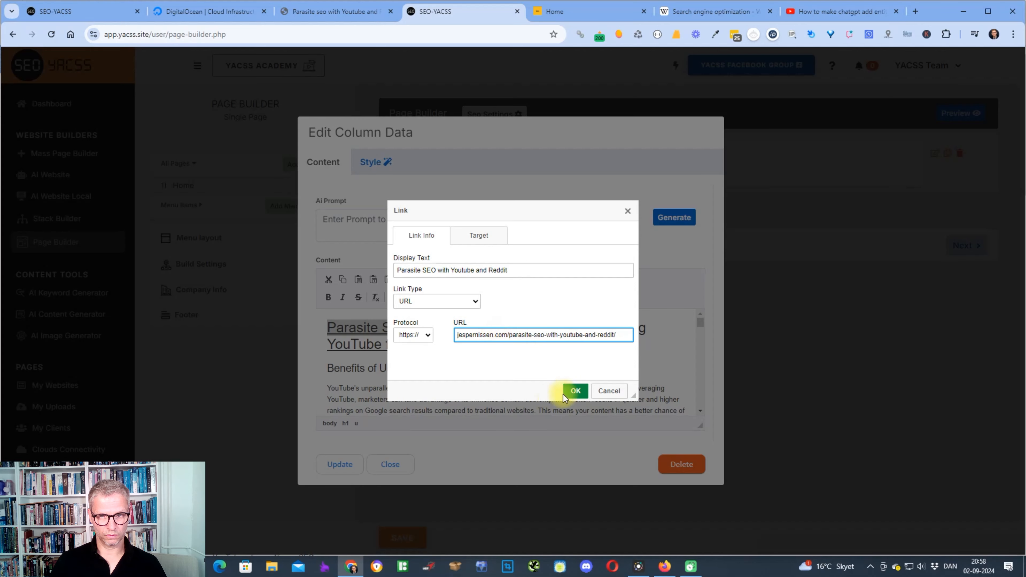
click(573, 391)
click(339, 464)
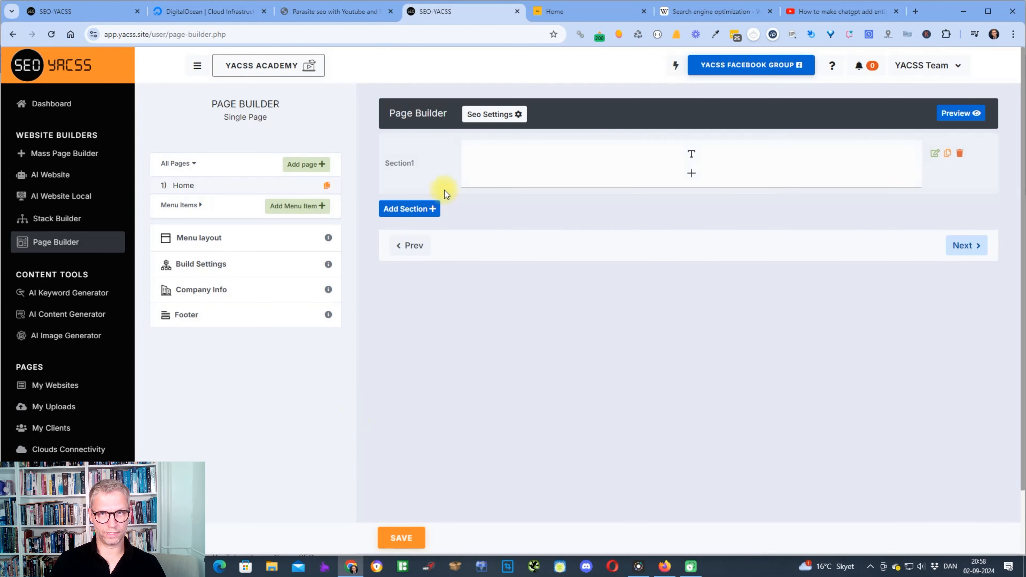
click(480, 117)
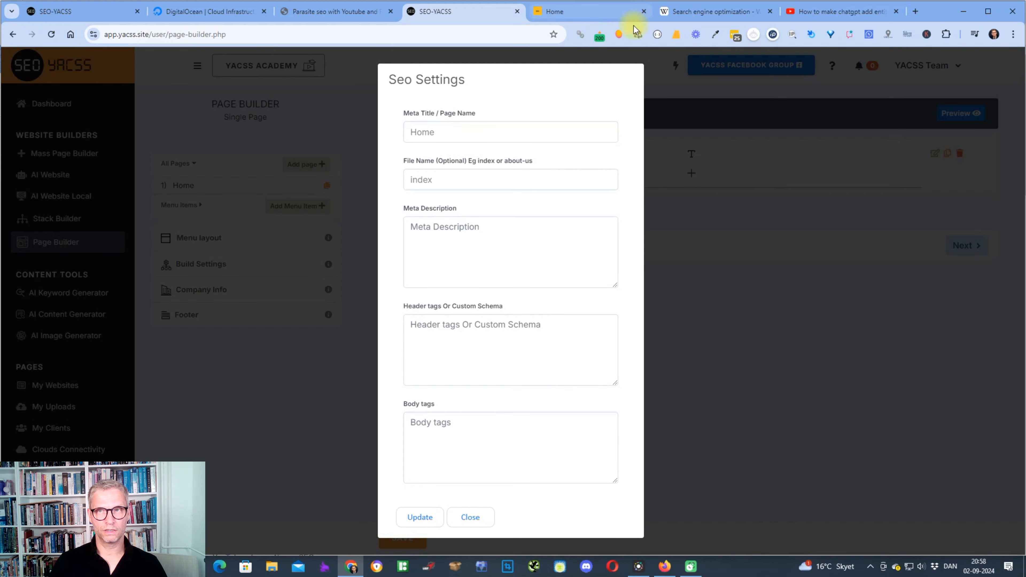
click(330, 14)
scroll(392, 158, up, 15)
drag(143, 413, 469, 417)
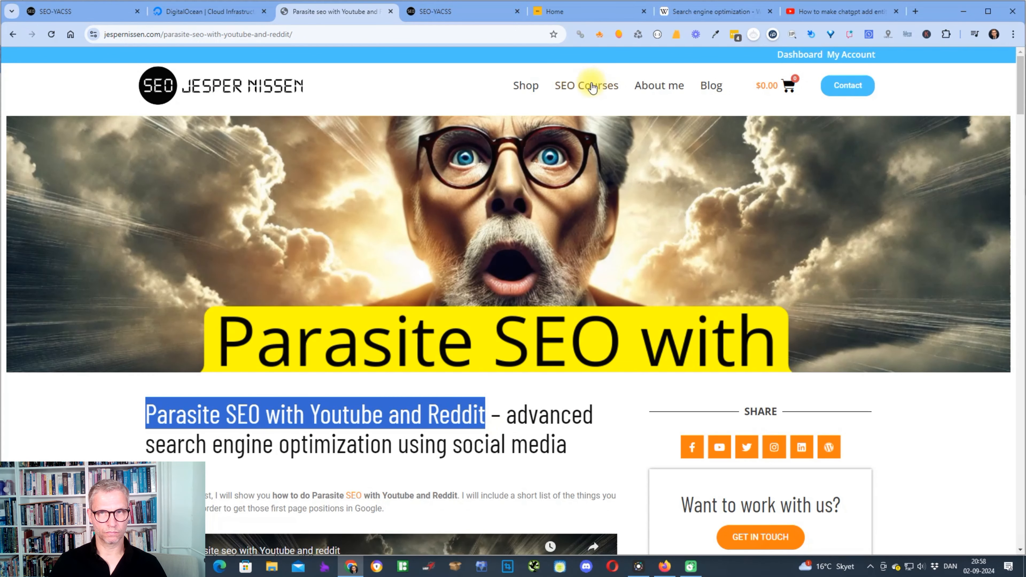
click(464, 11)
click(563, 13)
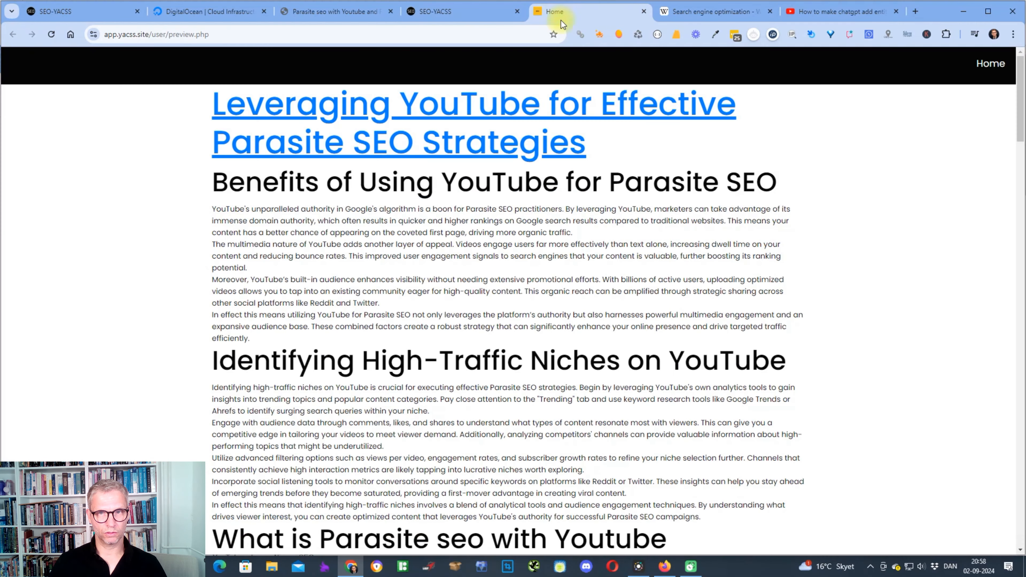
click(444, 11)
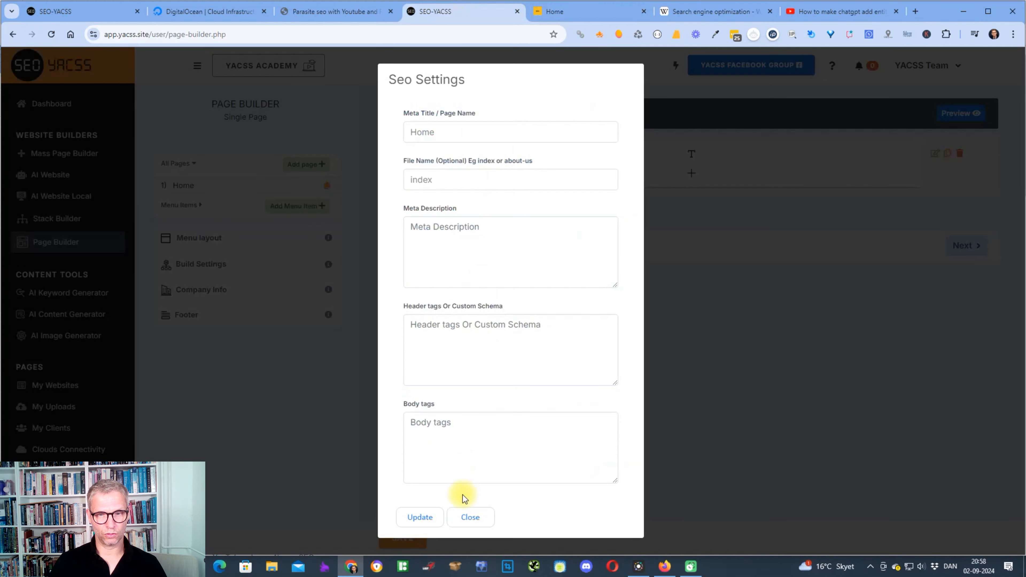
click(461, 525)
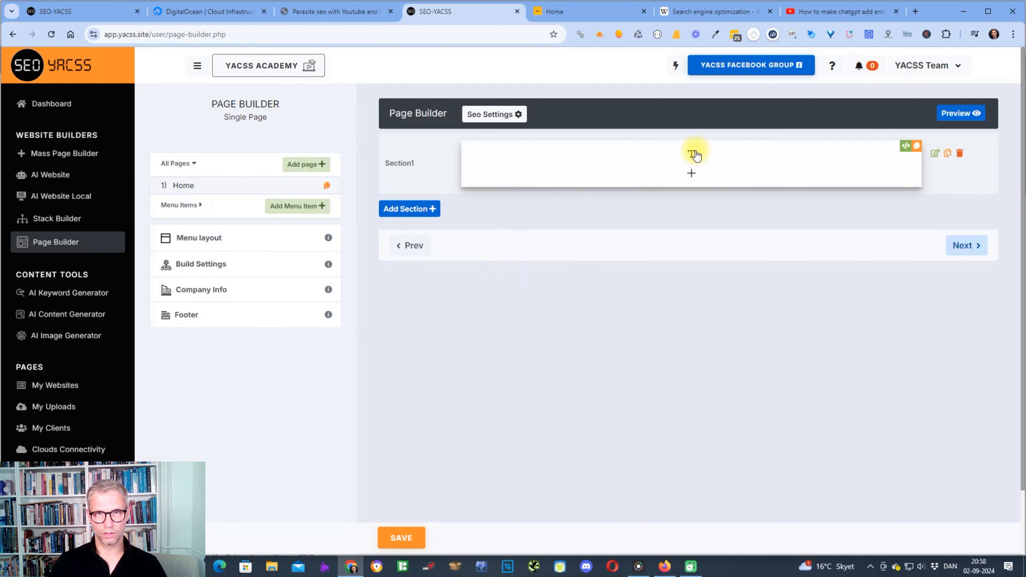
Step: Copy the full main heading text from the section's content and update the column
click(693, 154)
drag(617, 345, 327, 328)
right_click(342, 336)
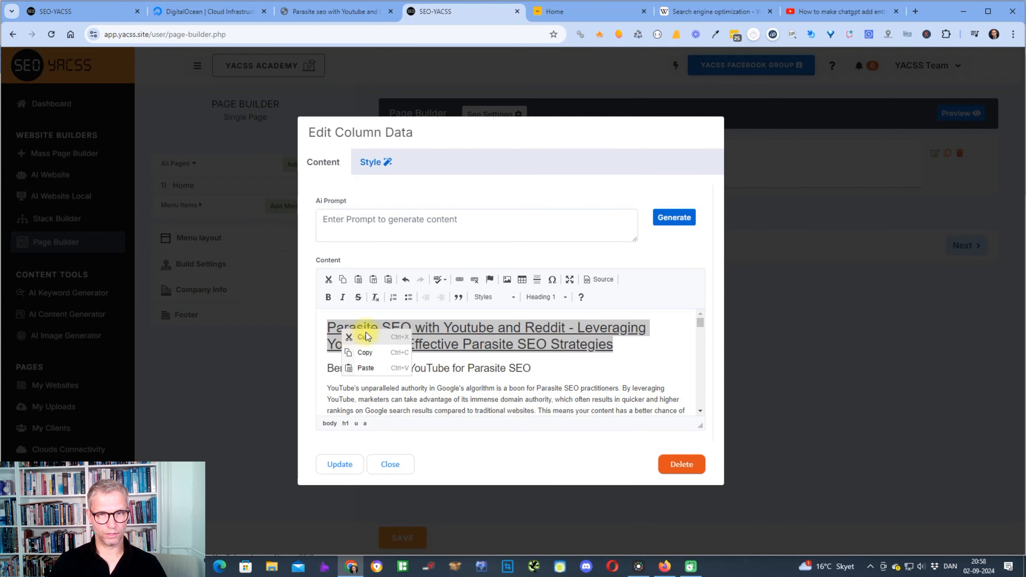
click(371, 351)
click(346, 462)
Step: Set the Home page's meta title and meta description to "Parasite SEO with Youtube and Reddit - Leveraging YouTube for Effective Parasite SEO Strategies"
click(497, 113)
double_click(406, 131)
key(ctrl+v)
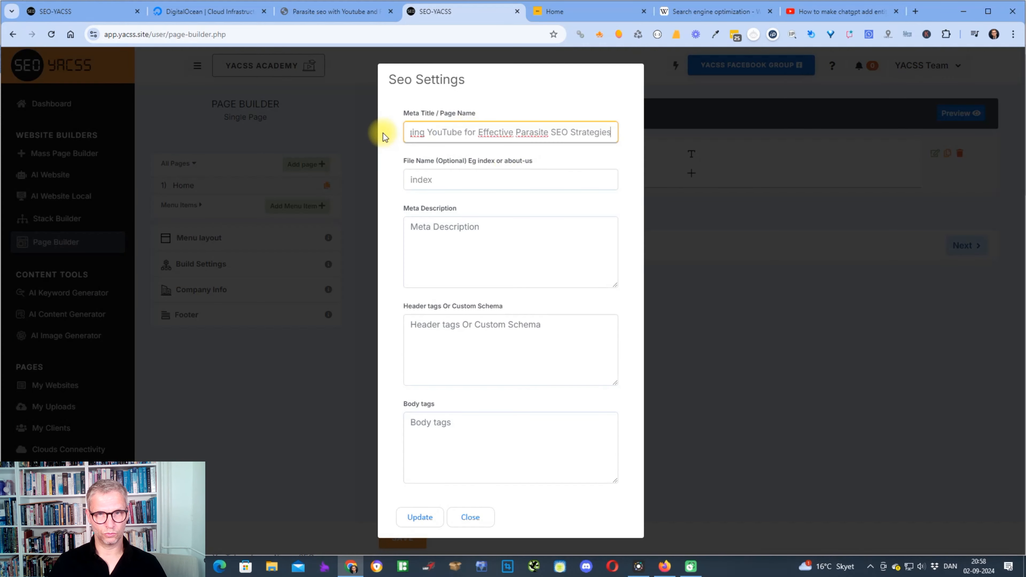
click(495, 242)
key(ctrl+v)
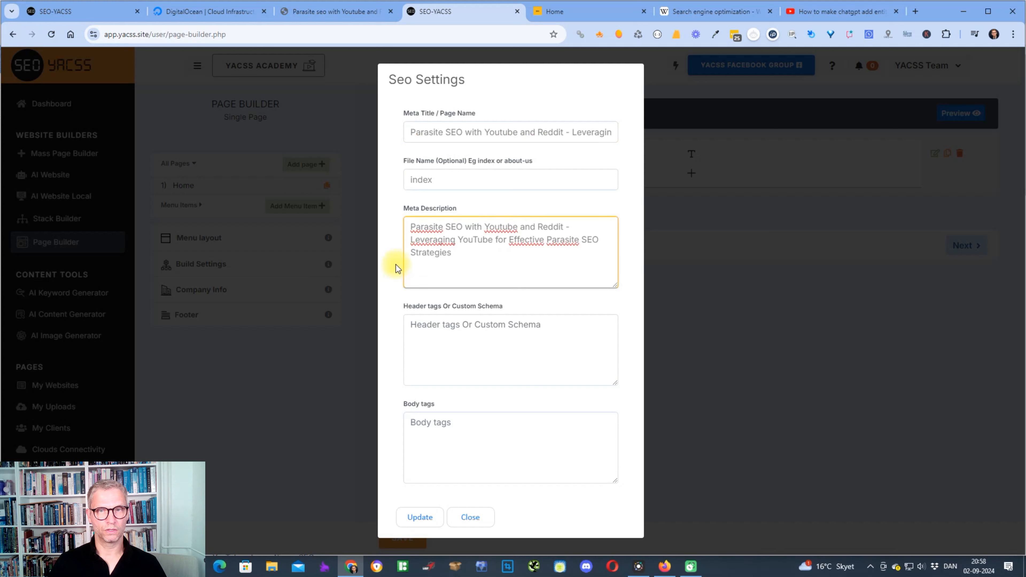
Step: Check the full meta title and append a hyphen and the blog's brand name to the meta description
click(569, 132)
drag(596, 134, 692, 140)
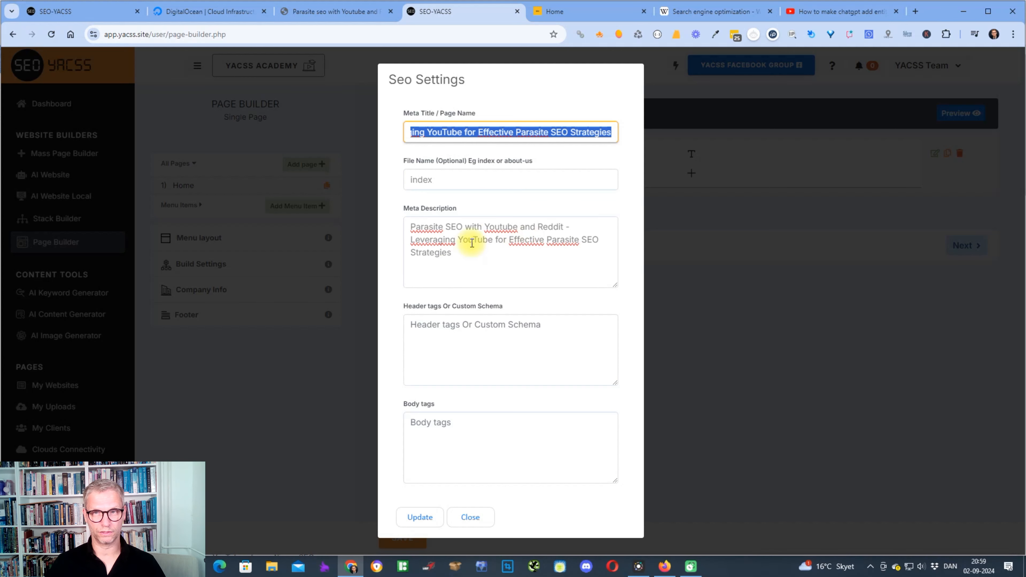
click(461, 252)
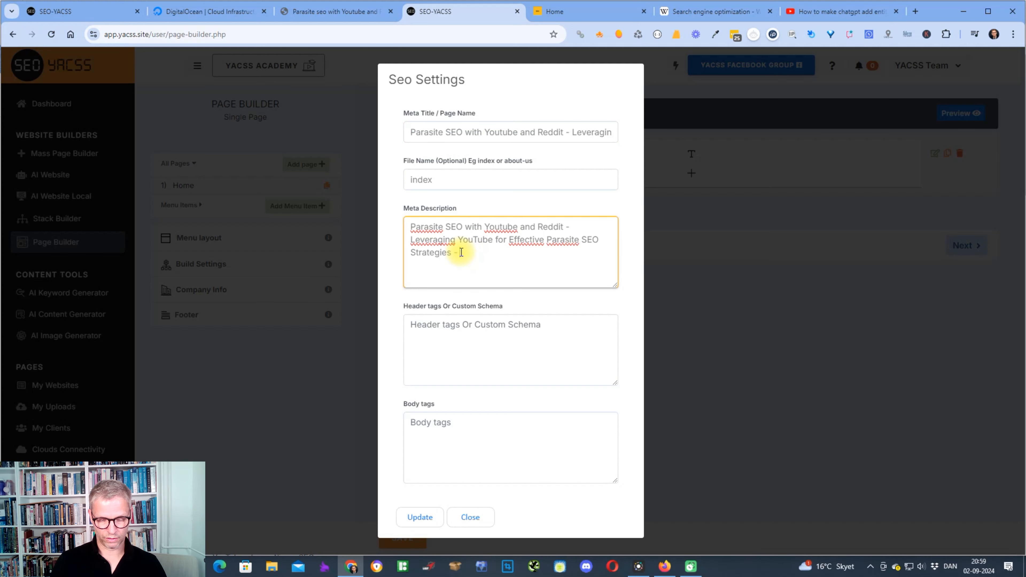
text(- Jesper Nissen SEO)
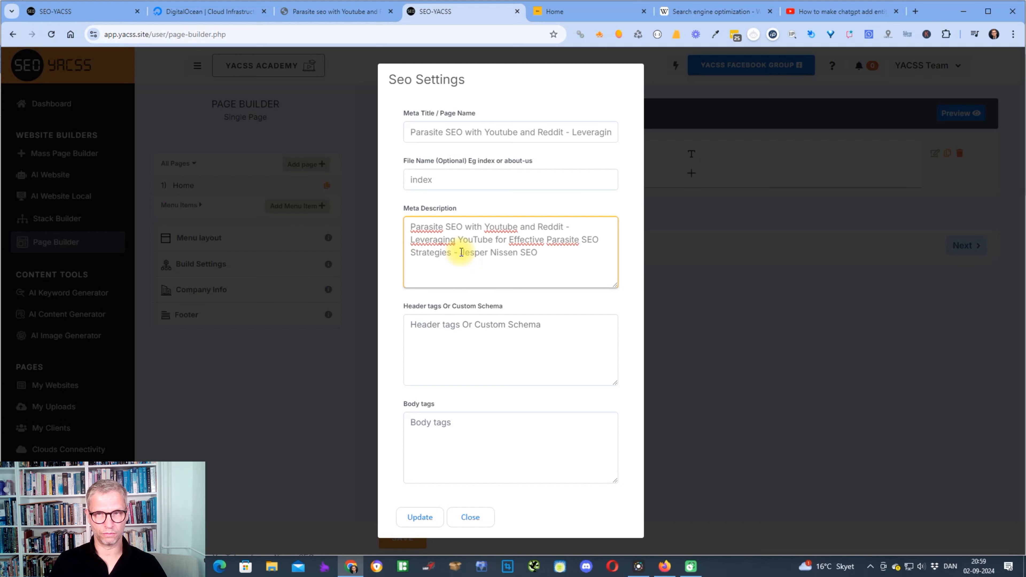
click(501, 134)
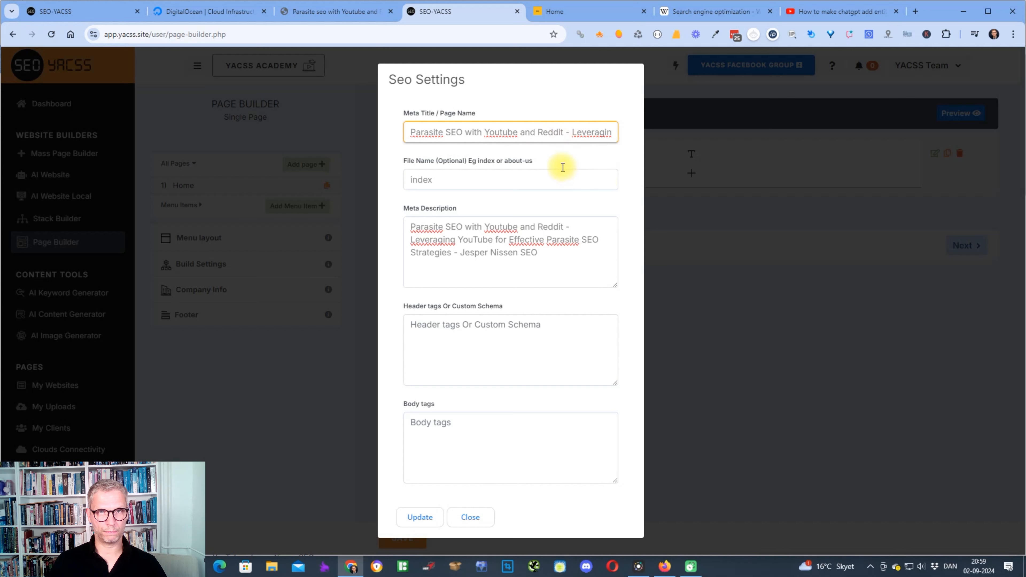
Step: Copy the phrase "Parasite SEO with Youtube and Reddit" from the original blog post's title
click(326, 12)
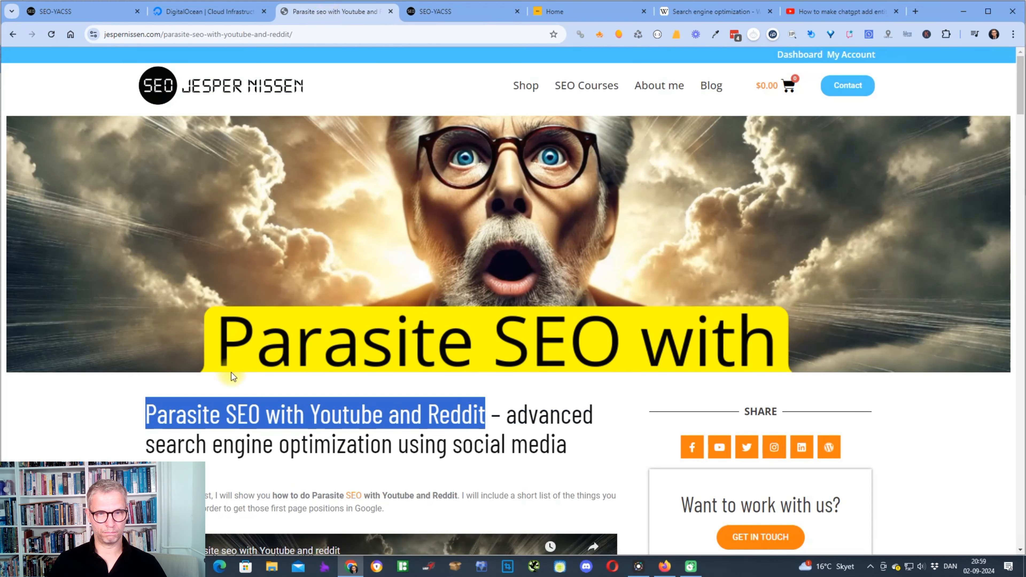
click(320, 416)
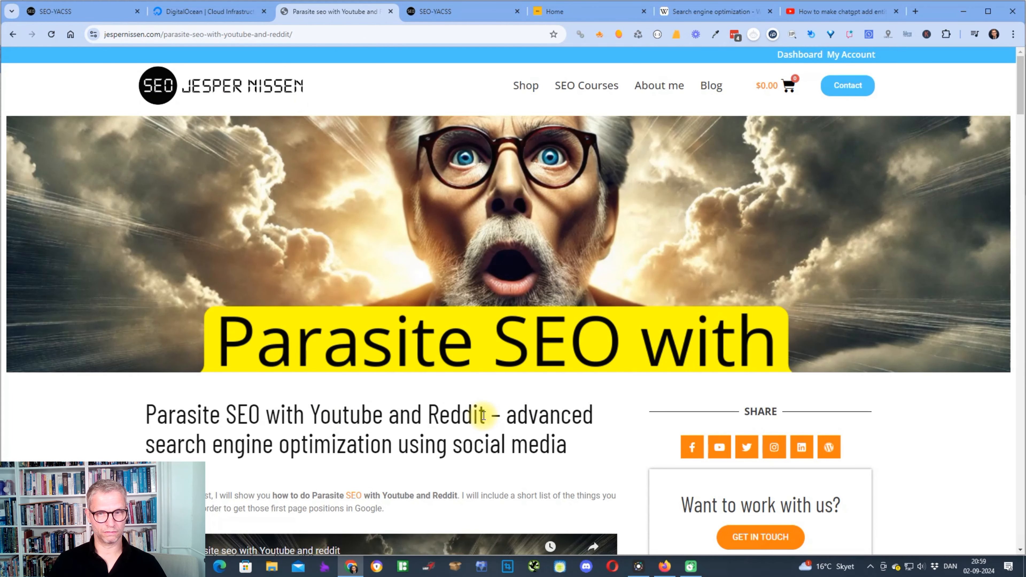
drag(487, 414, 133, 397)
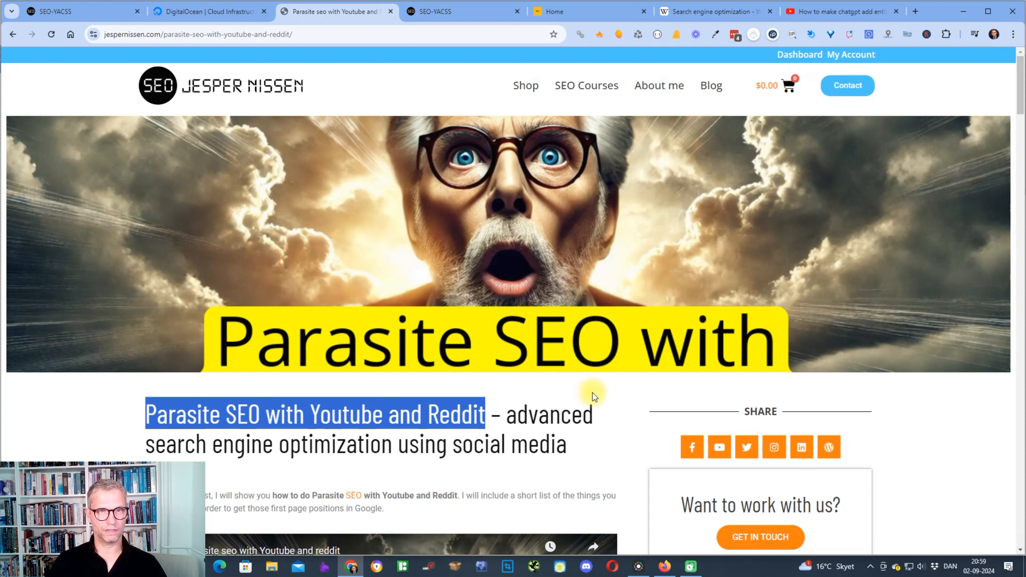
right_click(402, 415)
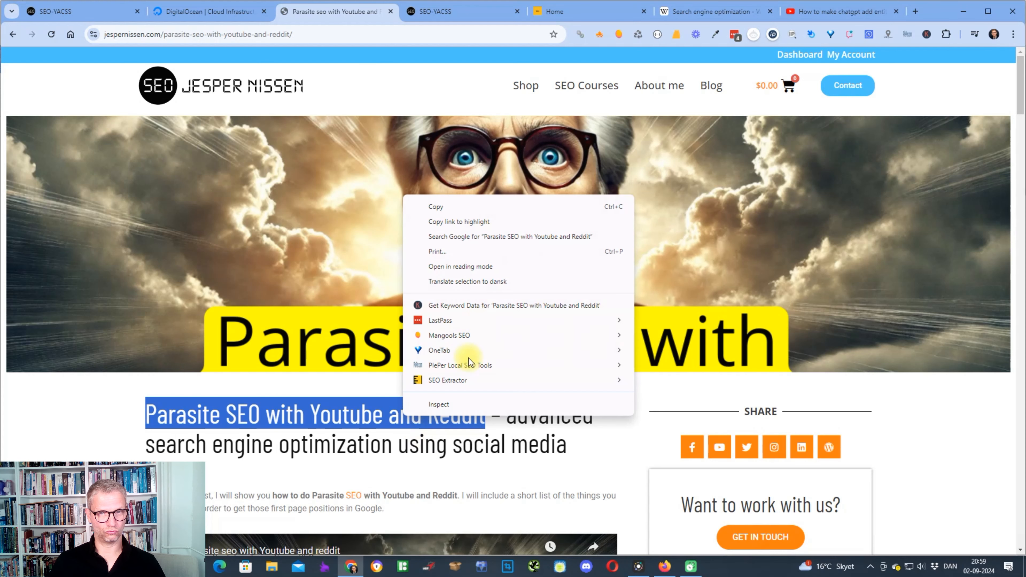
click(456, 206)
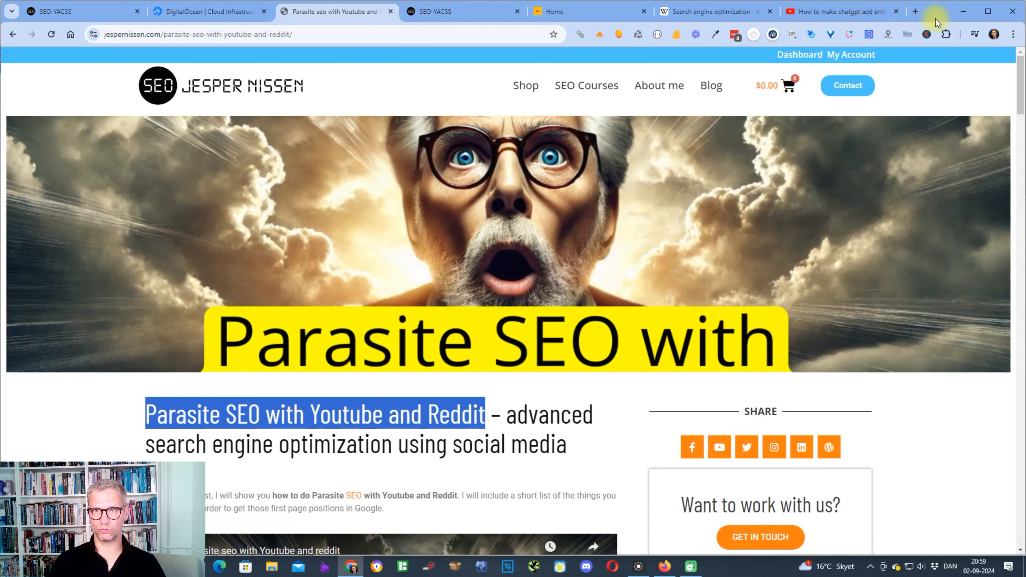
Step: Switch to Firefox, search Google for "Parasite SEO with Youtube and Reddit" and examine the ranking video, blog, LinkedIn and Reddit results
click(665, 566)
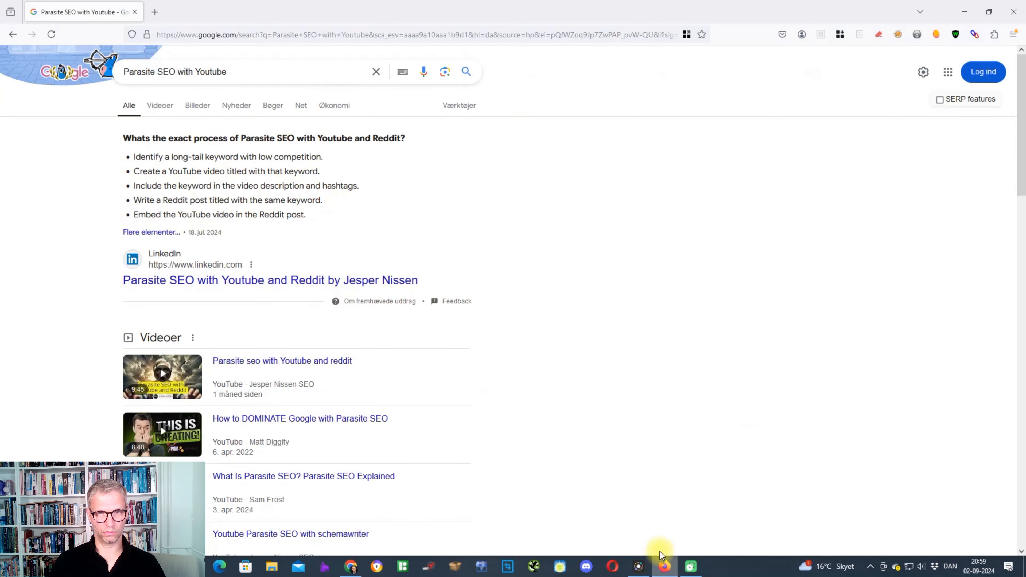
drag(239, 67, 19, 74)
key(ctrl+v)
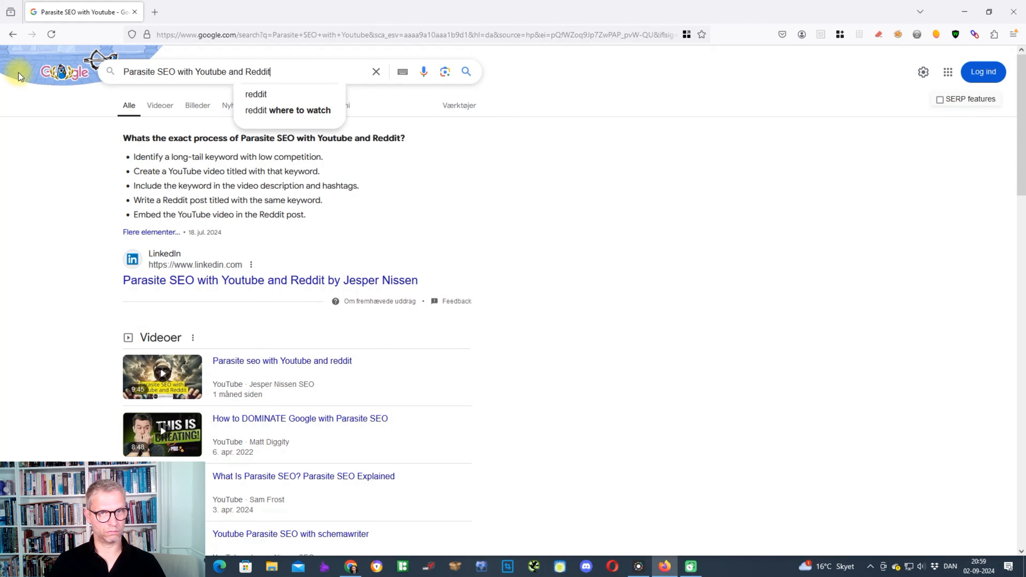
key(Return)
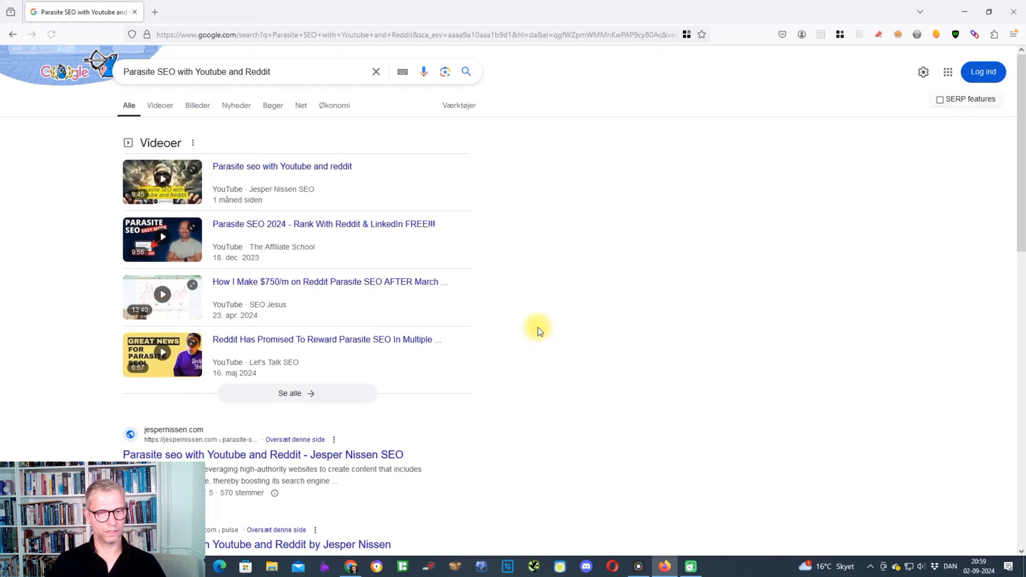
scroll(538, 327, down, 4)
scroll(538, 327, up, 4)
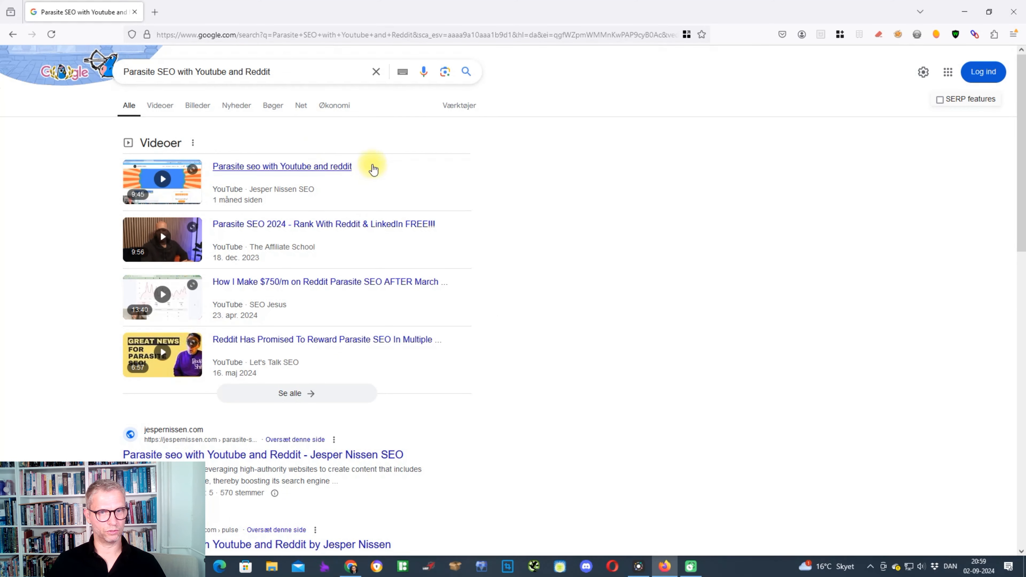
scroll(560, 218, down, 6)
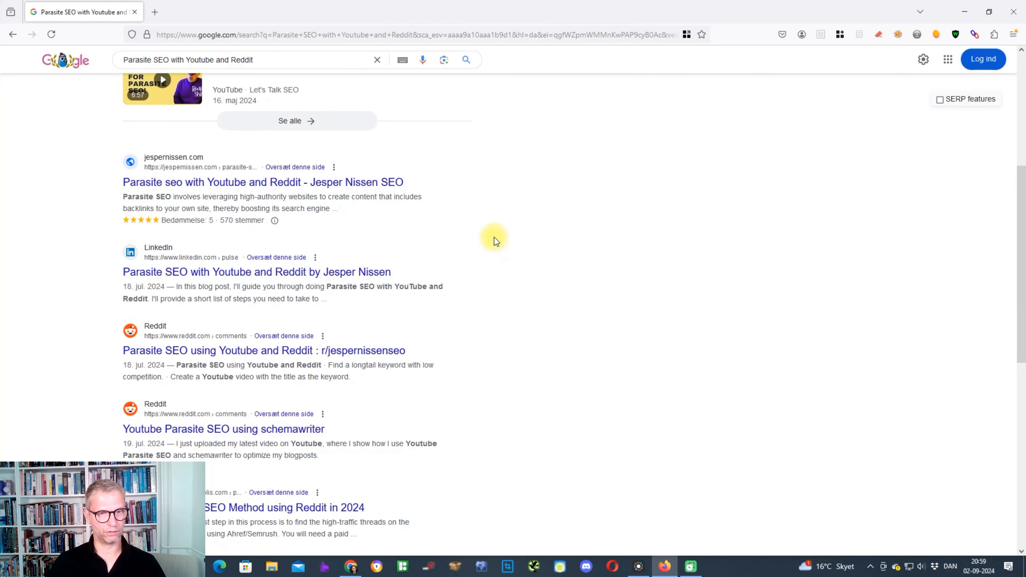
scroll(496, 241, down, 3)
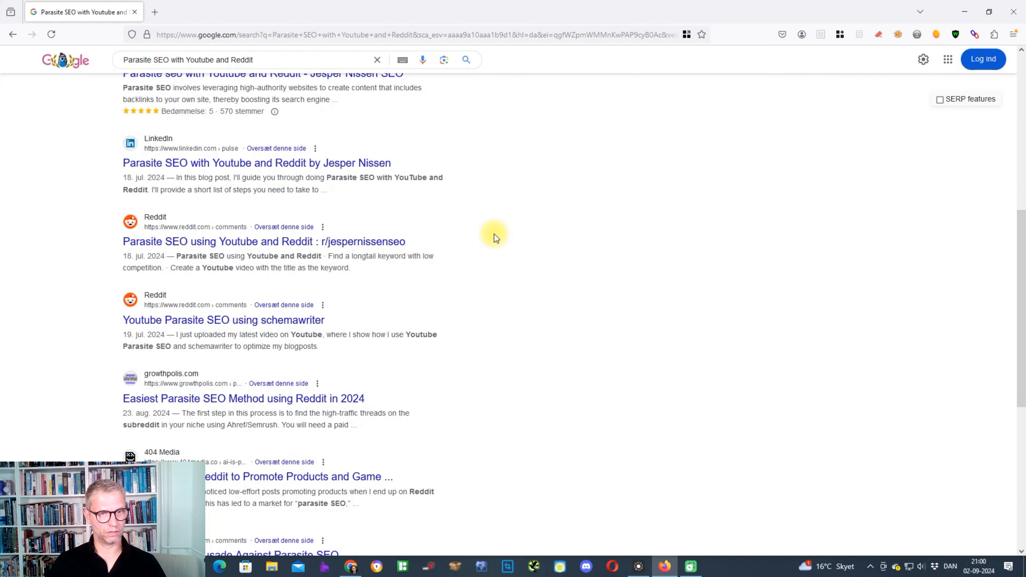
scroll(494, 234, up, 3)
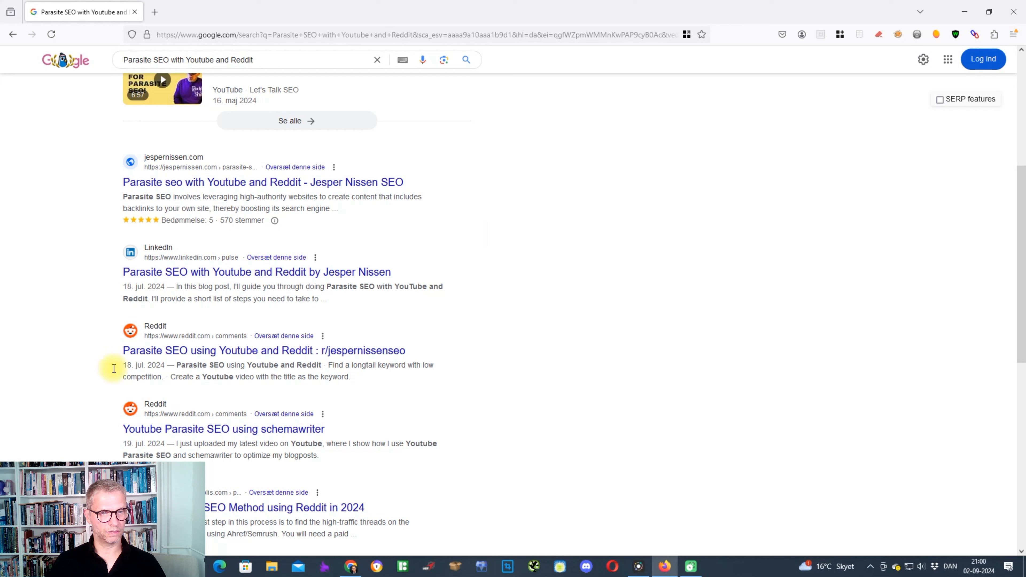
drag(99, 348, 317, 356)
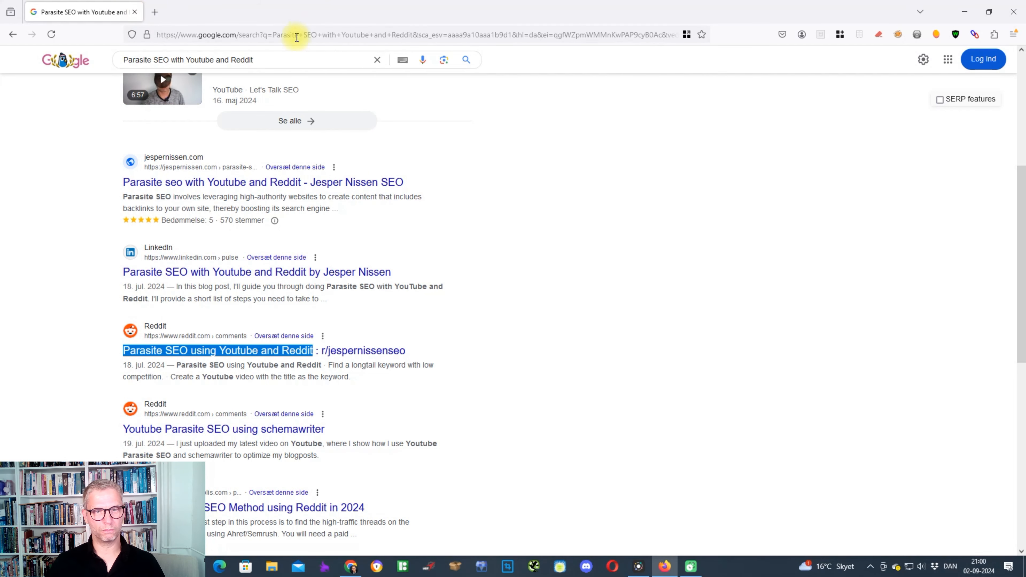
scroll(818, 373, up, 6)
Step: Return to the blog post in Chrome and highlight "Parasite SEO with Youtube and Reddit" in its title
key(alt+Tab)
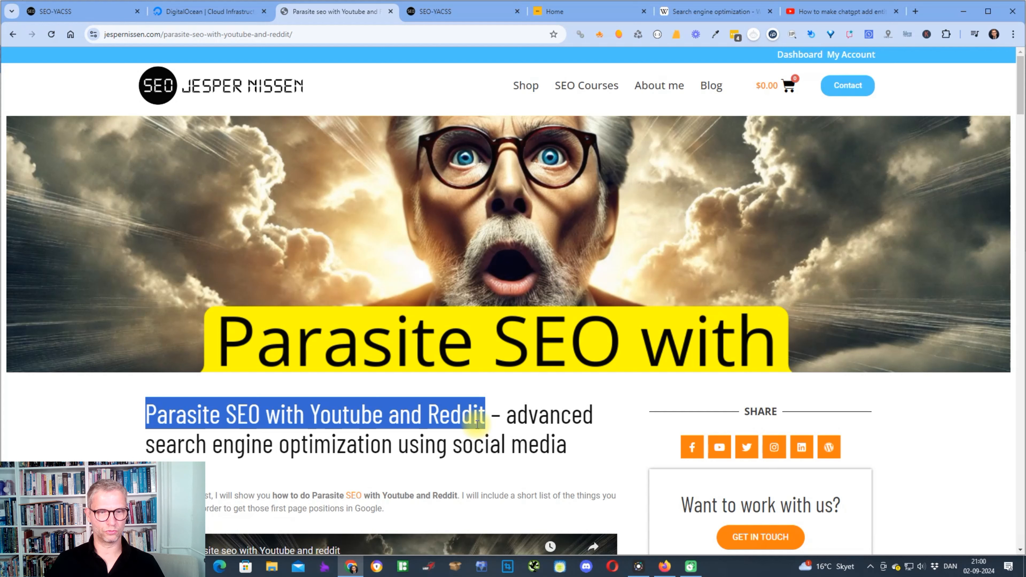
click(362, 408)
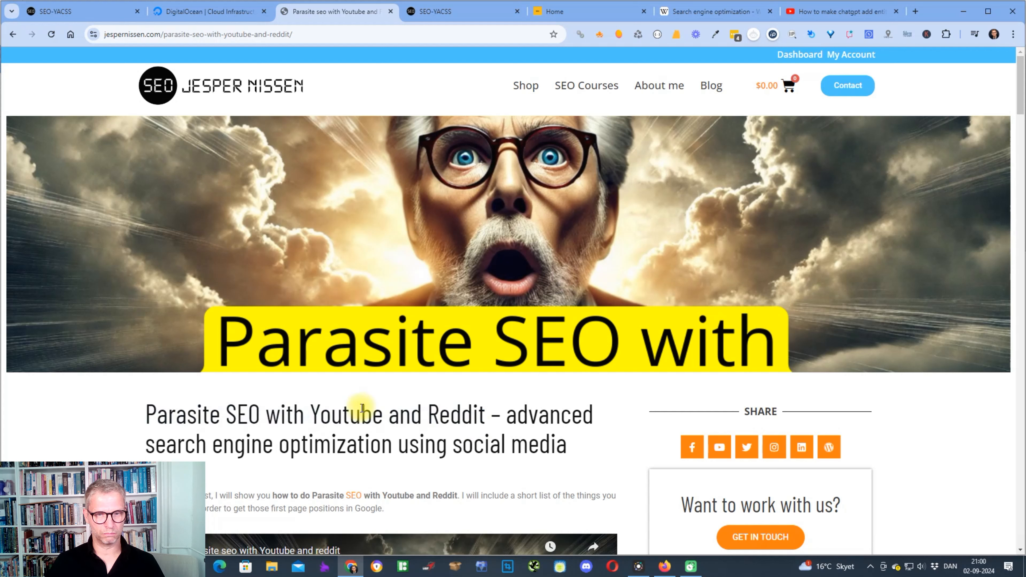
drag(484, 414, 140, 415)
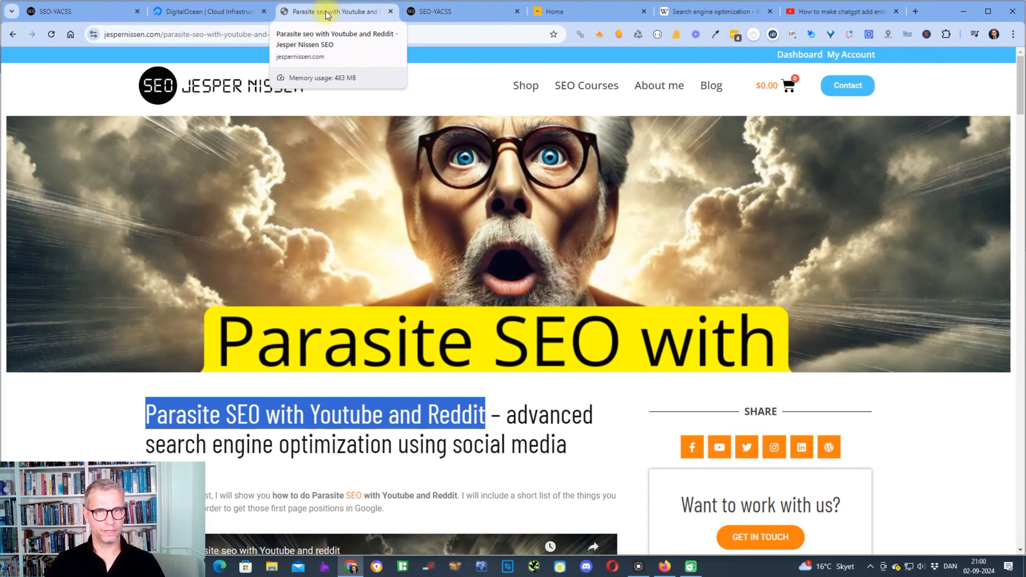
Step: Update the page's SEO settings in the Page Builder and save the site to generate its HTML files
click(470, 14)
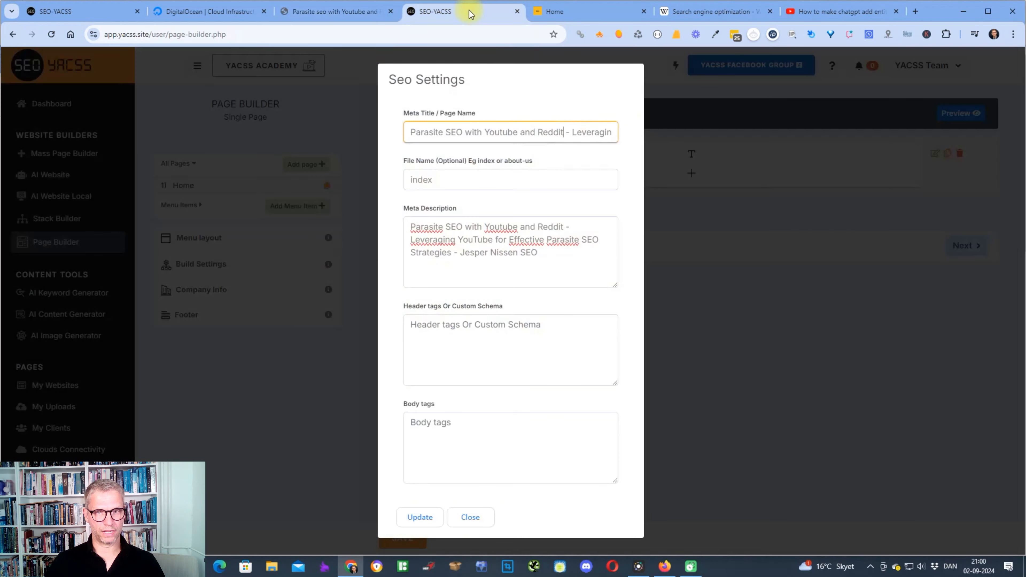
click(401, 515)
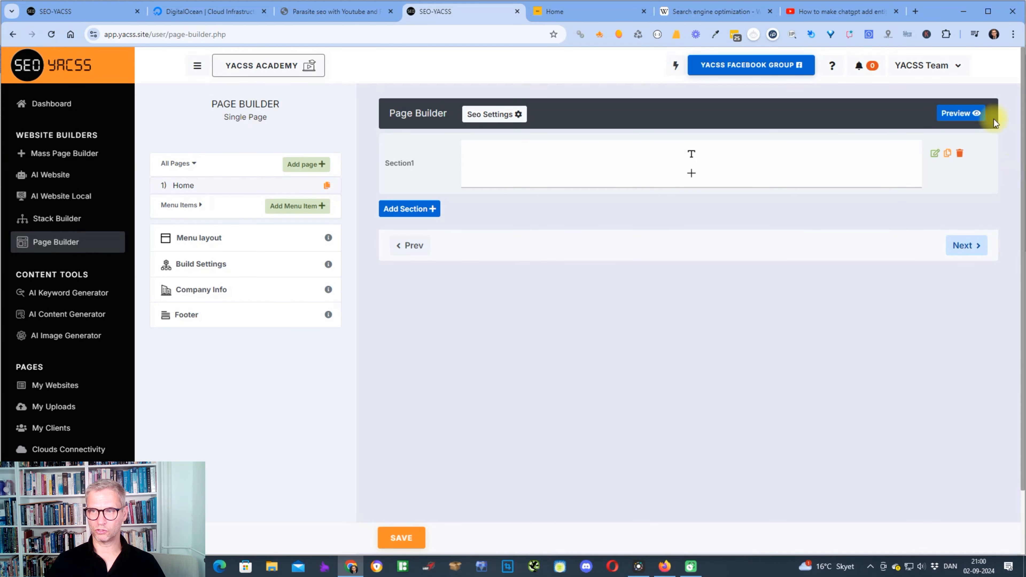
click(401, 538)
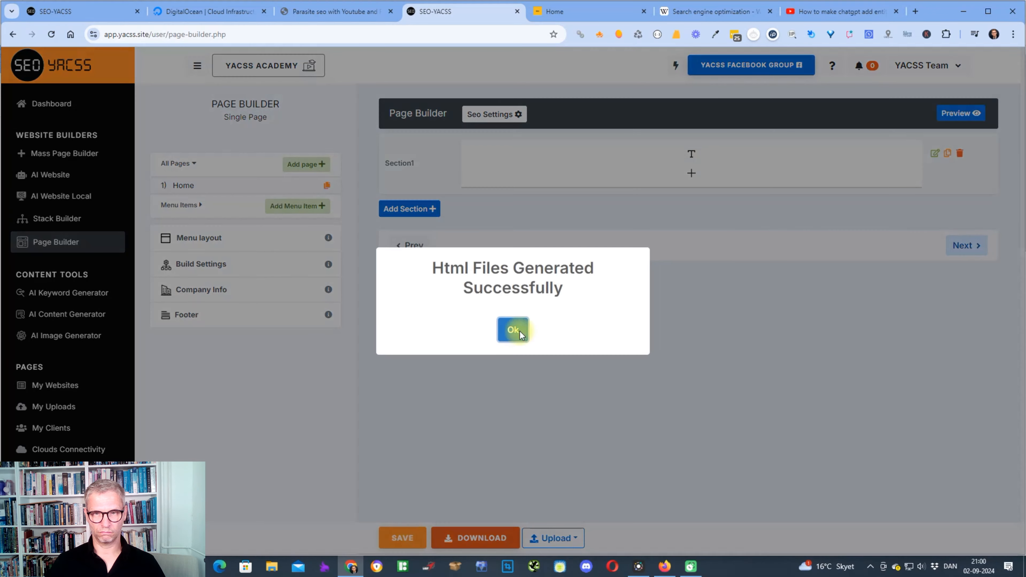
click(513, 326)
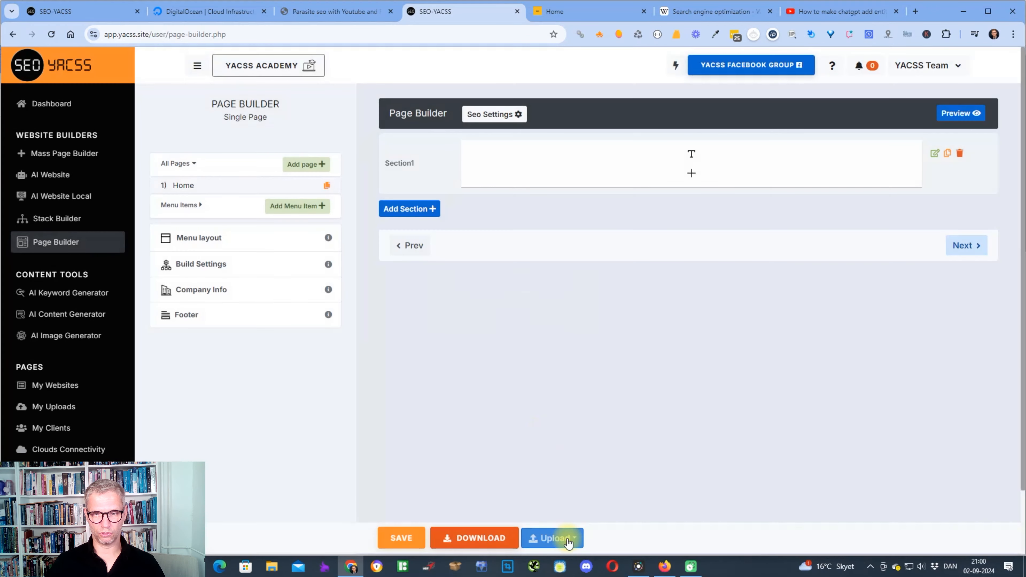
Step: Choose Digital Ocean as the upload platform for the site and select the account "new"
click(566, 541)
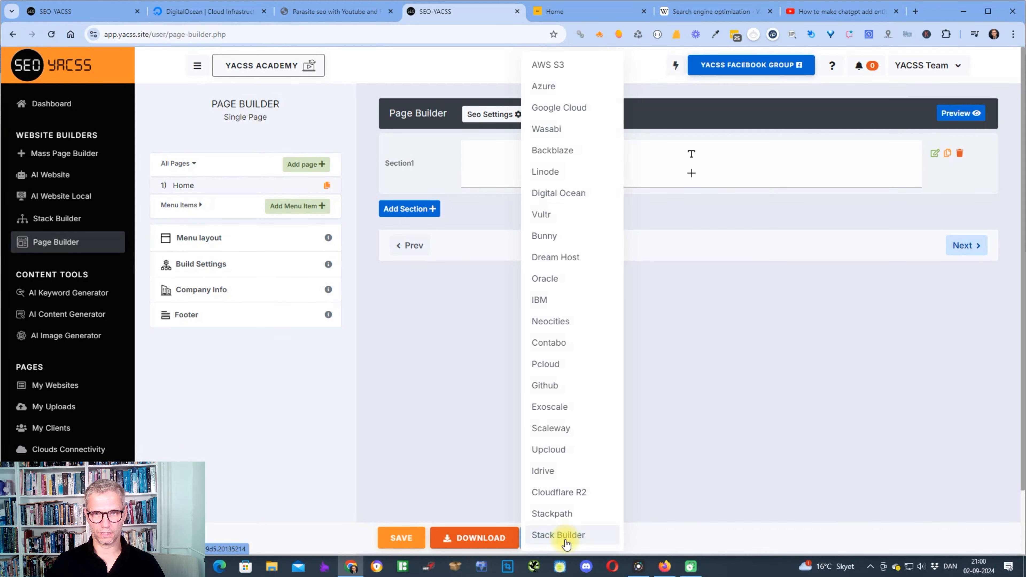
click(580, 191)
click(530, 175)
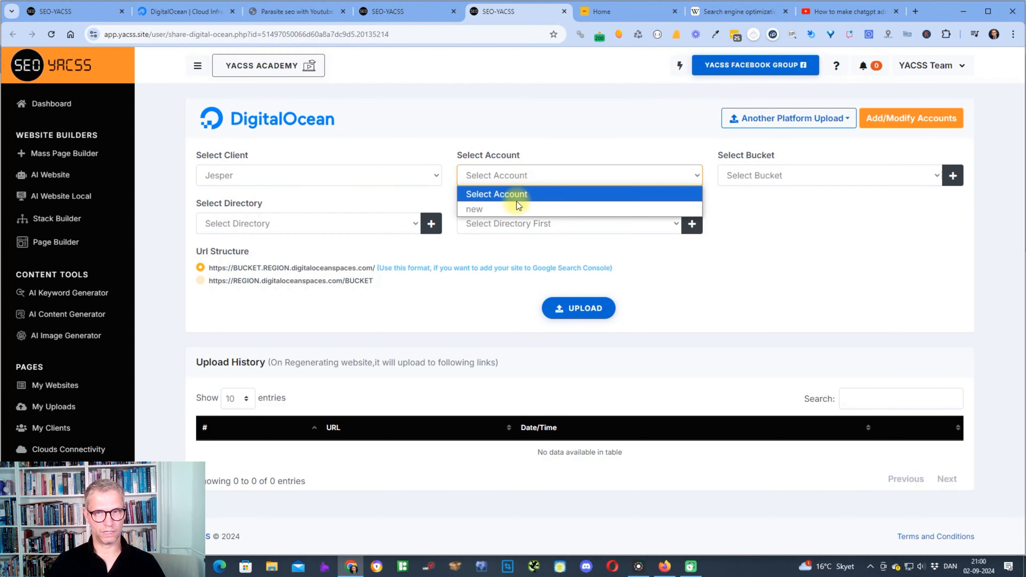
click(518, 203)
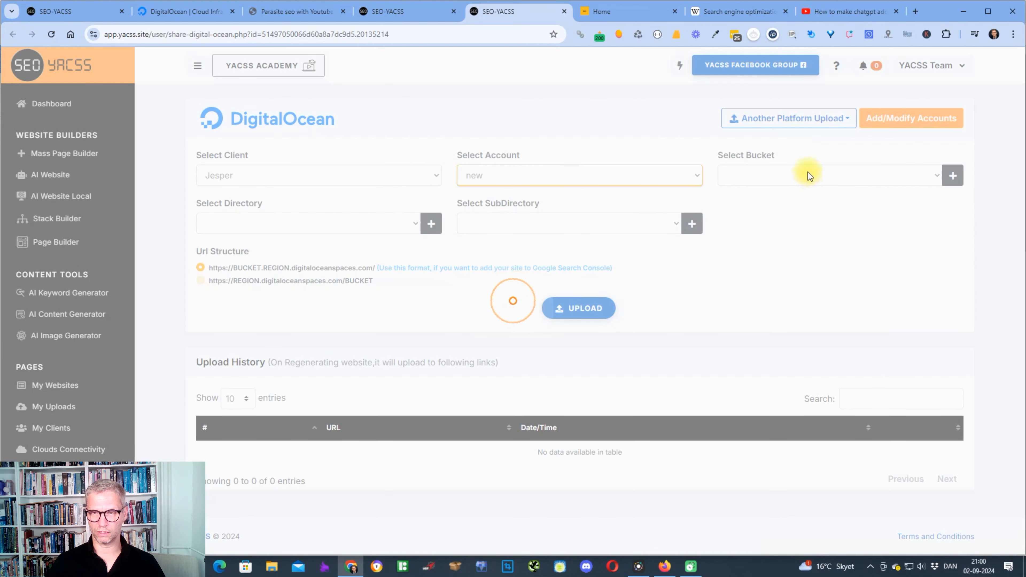
Step: Create a new DigitalOcean bucket named parasite-seo in the NYC3 region
click(955, 182)
click(486, 334)
text(parasi)
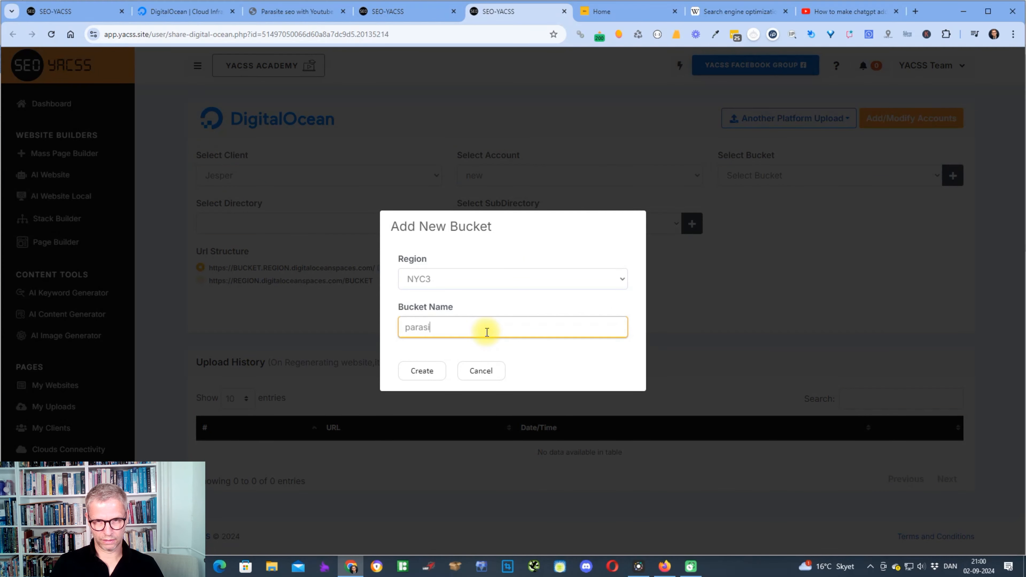
text(te-seo)
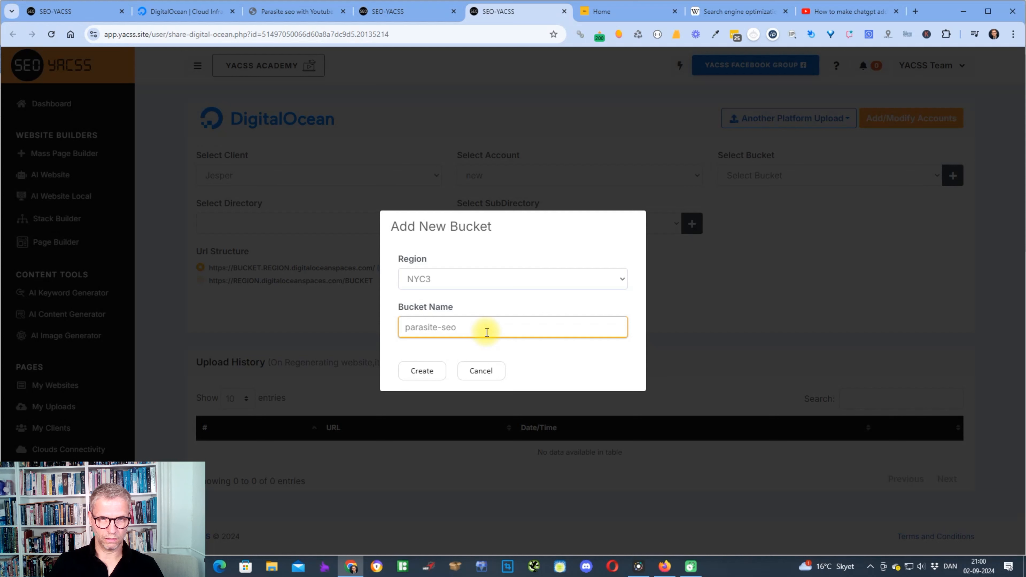
click(420, 372)
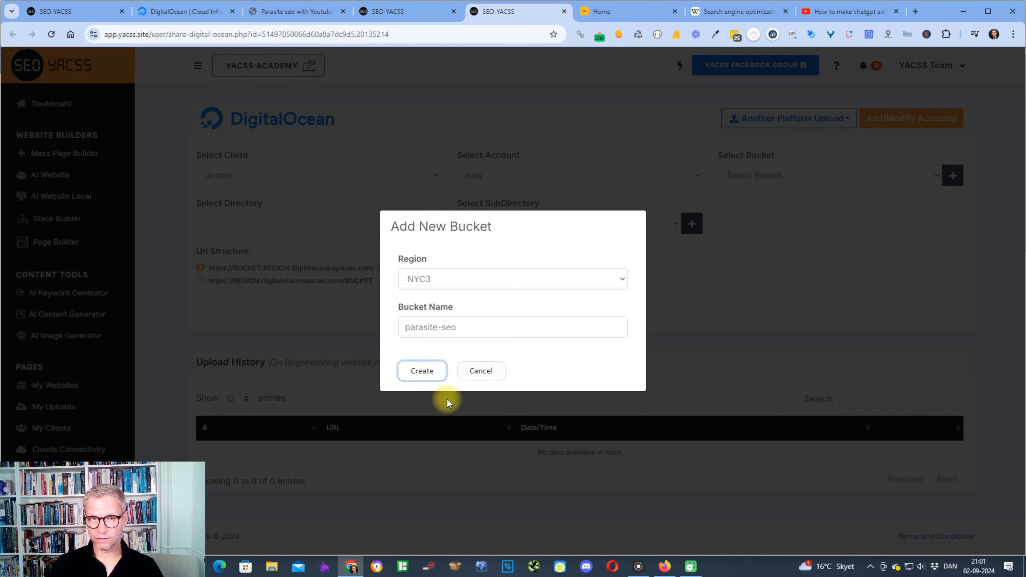
click(439, 377)
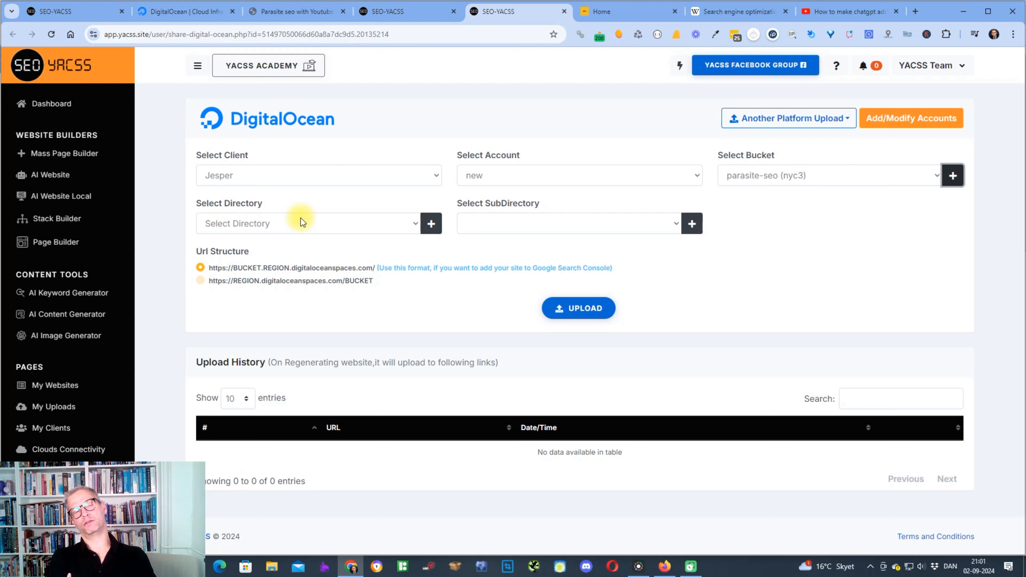
click(202, 282)
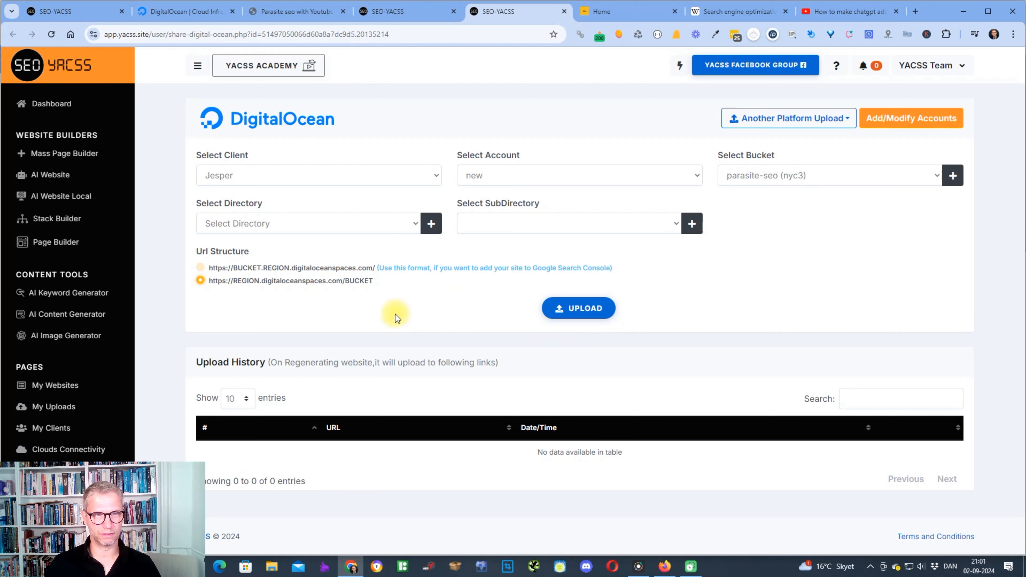
click(318, 224)
click(431, 223)
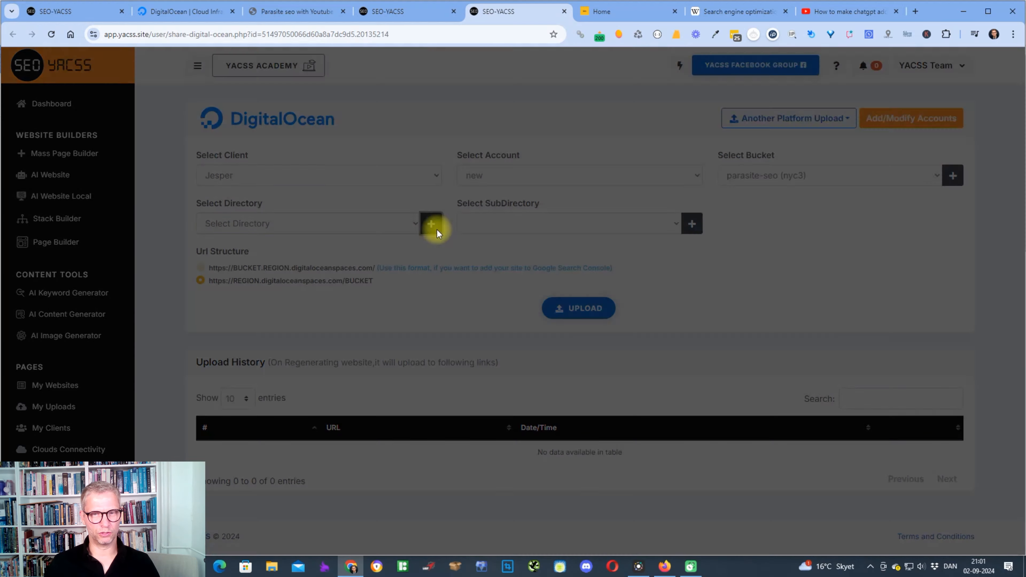
click(443, 327)
text(youtube)
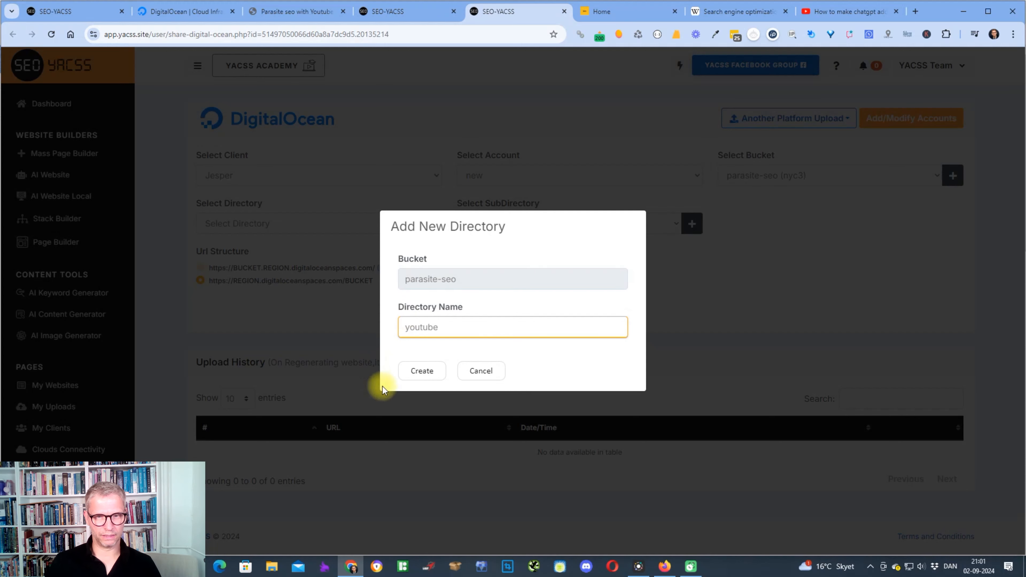
click(420, 370)
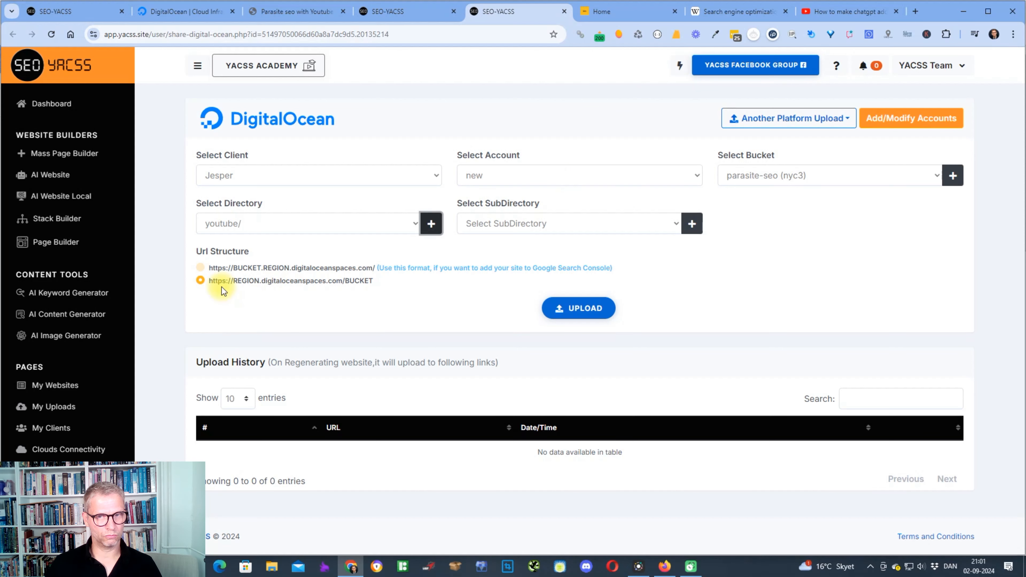
Step: Upload the site to DigitalOcean and open the uploaded page's copied URL in a new browser tab
click(579, 315)
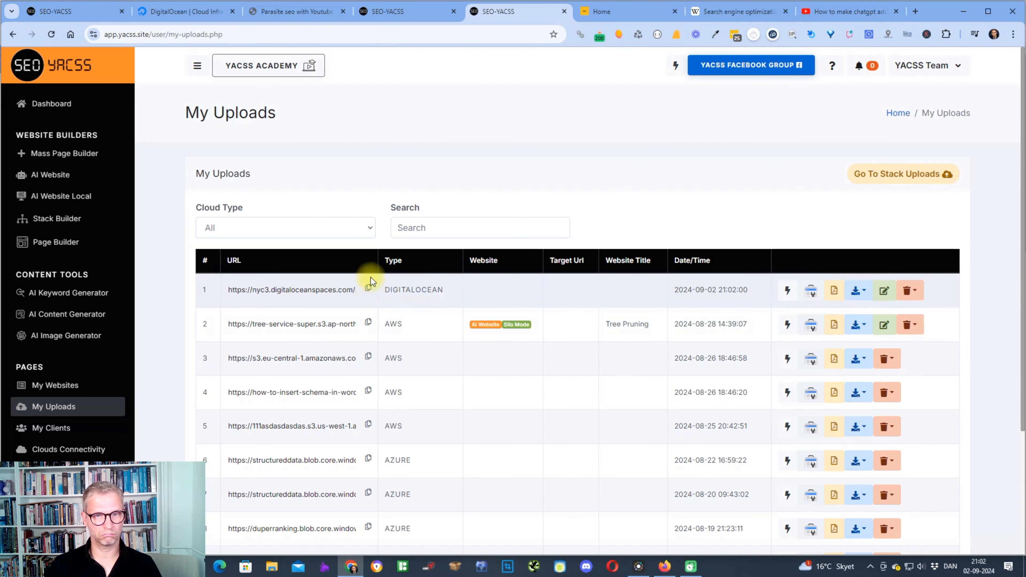
click(368, 288)
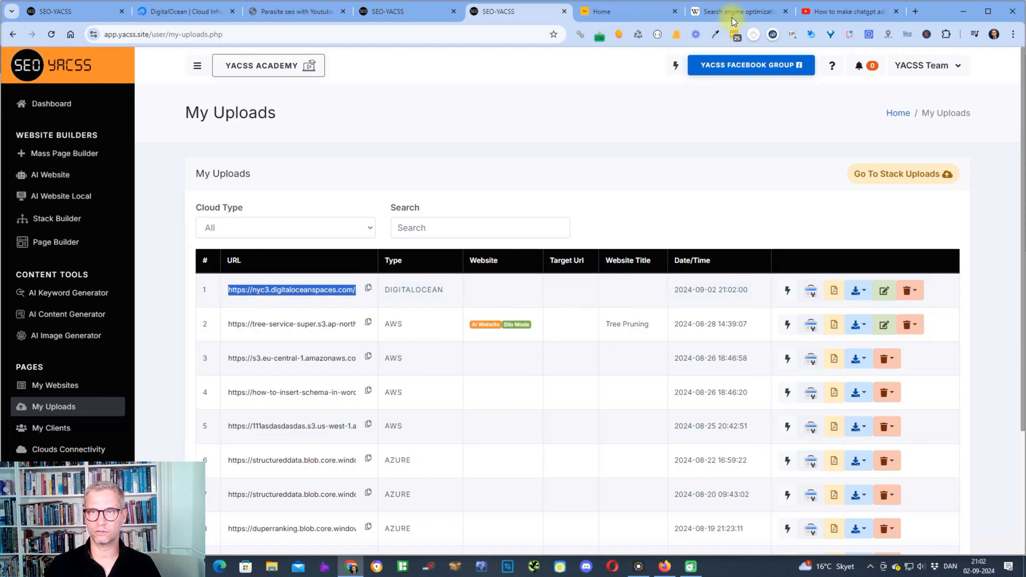
click(915, 11)
key(ctrl+v)
key(Return)
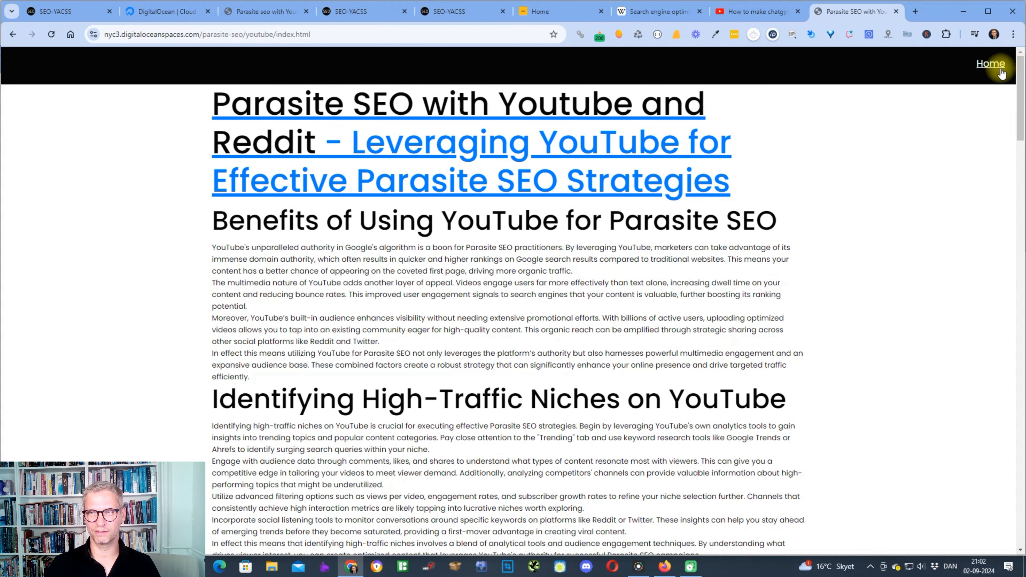
scroll(808, 311, down, 20)
scroll(820, 318, up, 20)
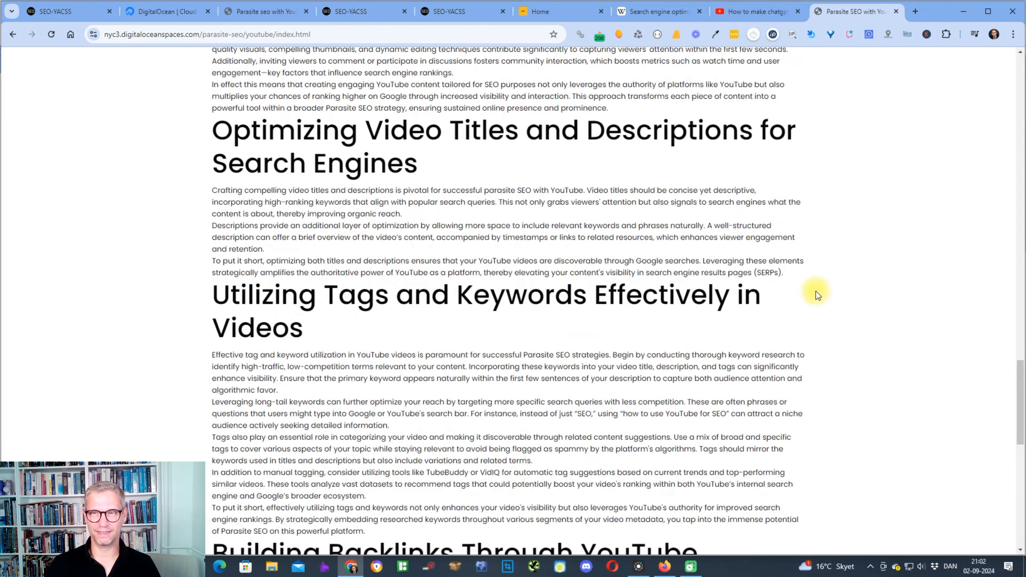
Step: Check the root domain's authority, citation flow and trust flow metrics with the Mangools SEO extension
click(622, 34)
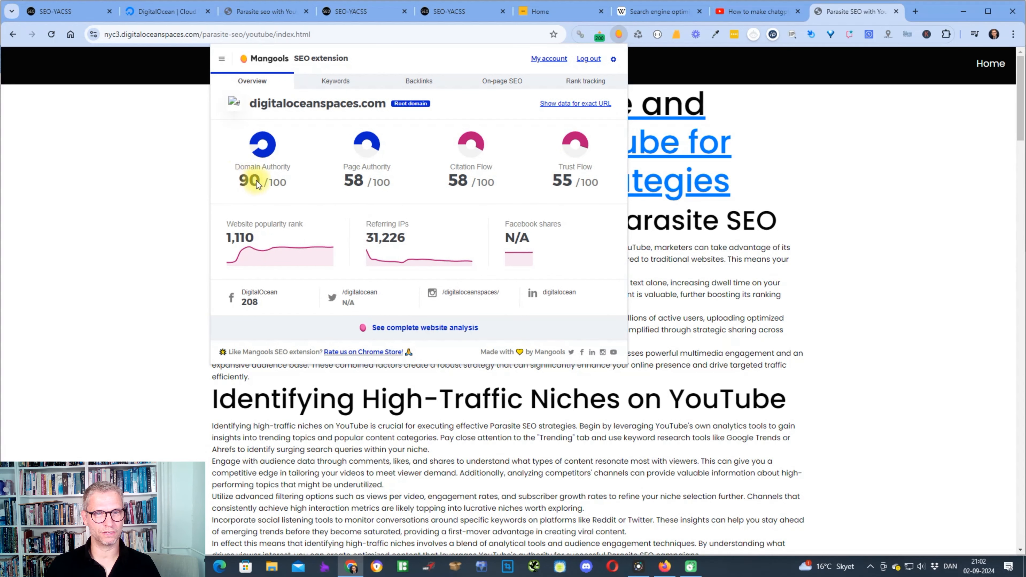
drag(348, 178, 364, 179)
drag(455, 181, 513, 181)
click(540, 173)
click(586, 81)
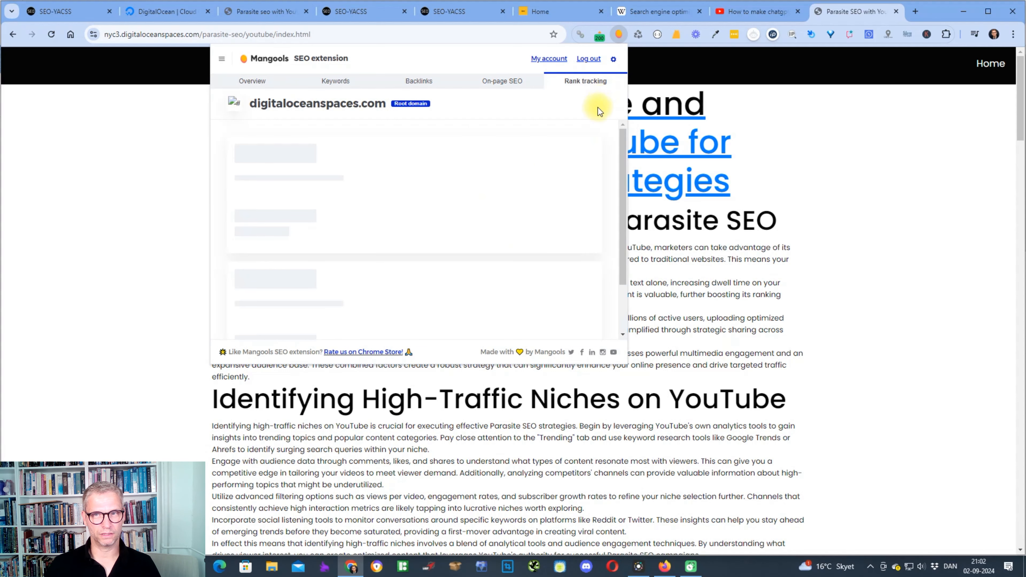
Step: Show the Mangools overview data for the exact URL and examine its page authority, citation flow and trust flow
click(253, 79)
click(583, 104)
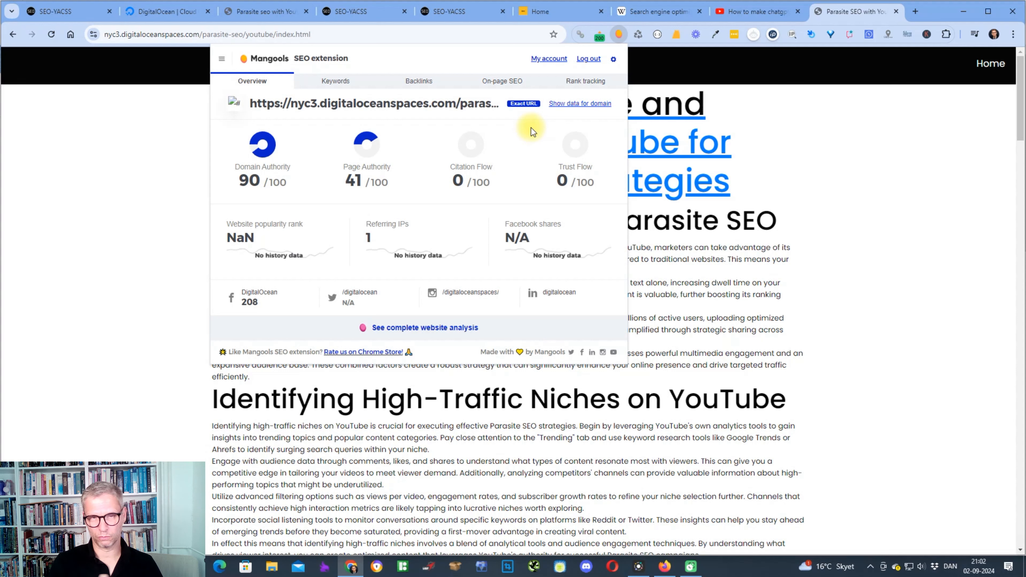
double_click(349, 181)
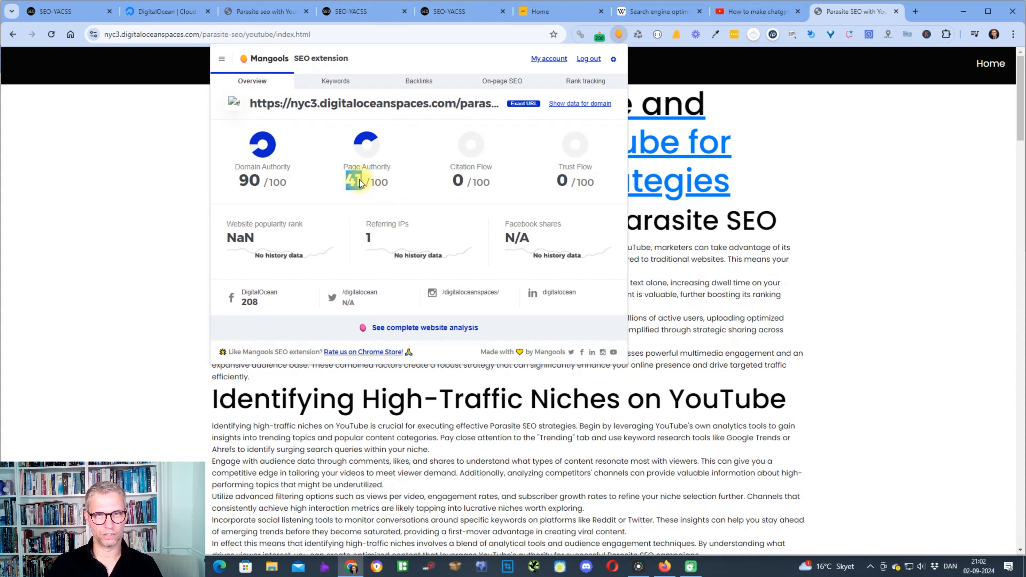
drag(448, 181, 601, 184)
click(604, 182)
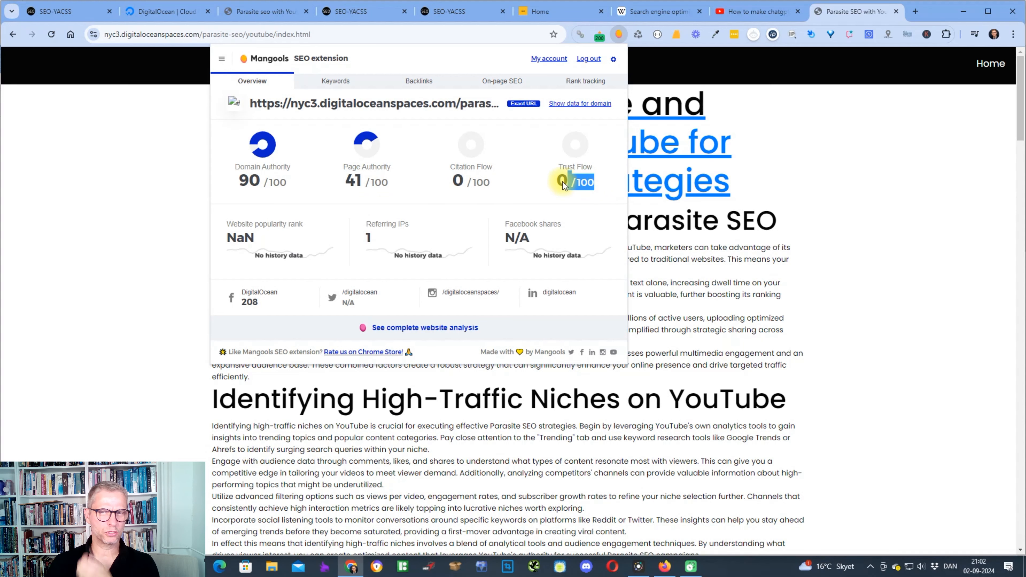
drag(481, 168, 451, 166)
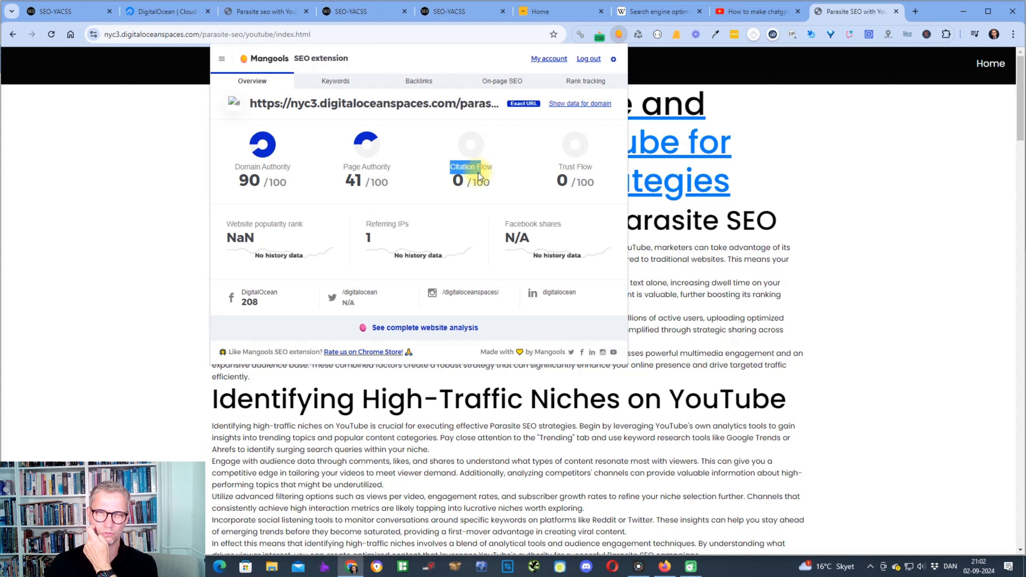
click(585, 179)
drag(576, 171, 588, 183)
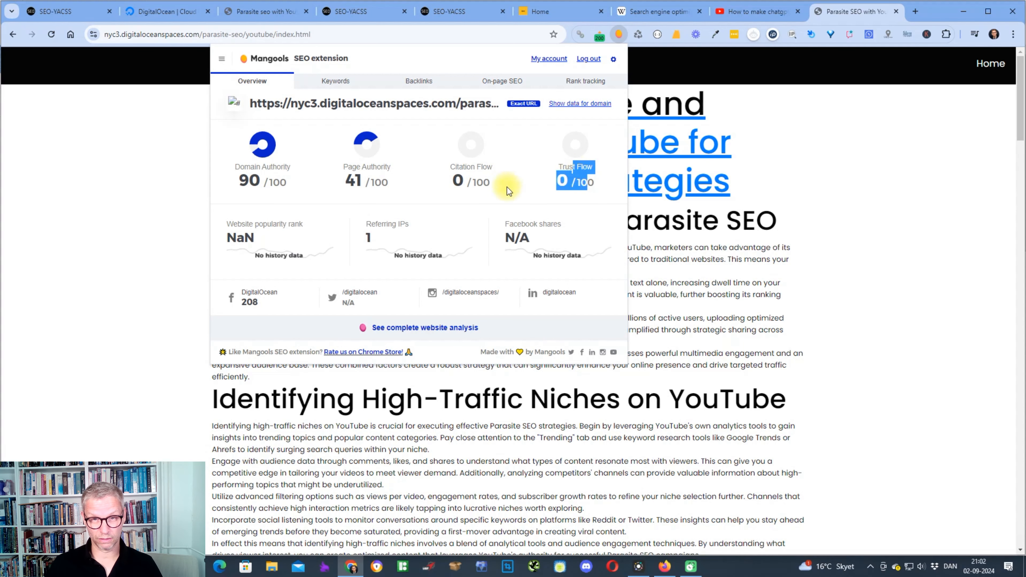
drag(480, 184, 472, 171)
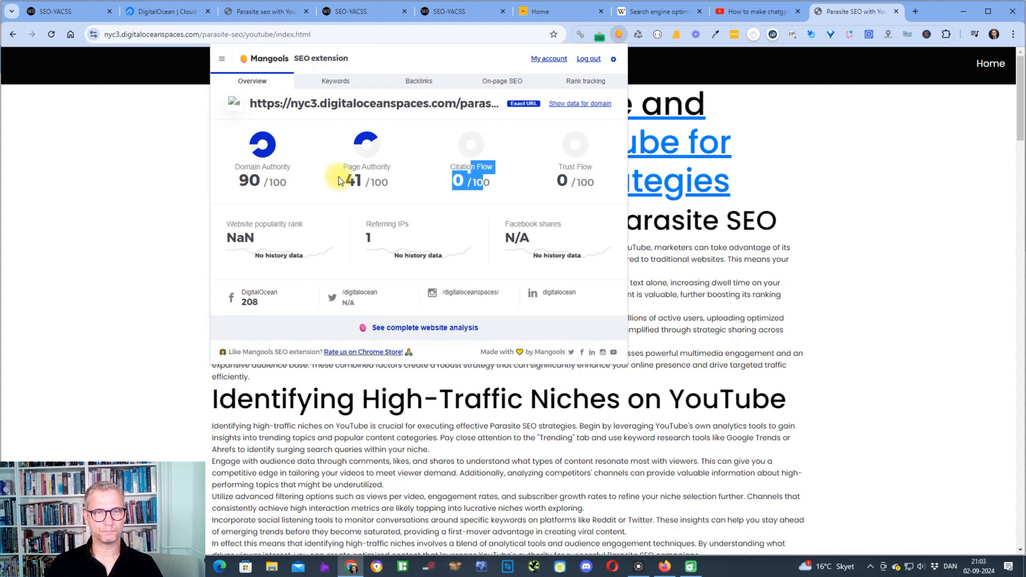
click(871, 305)
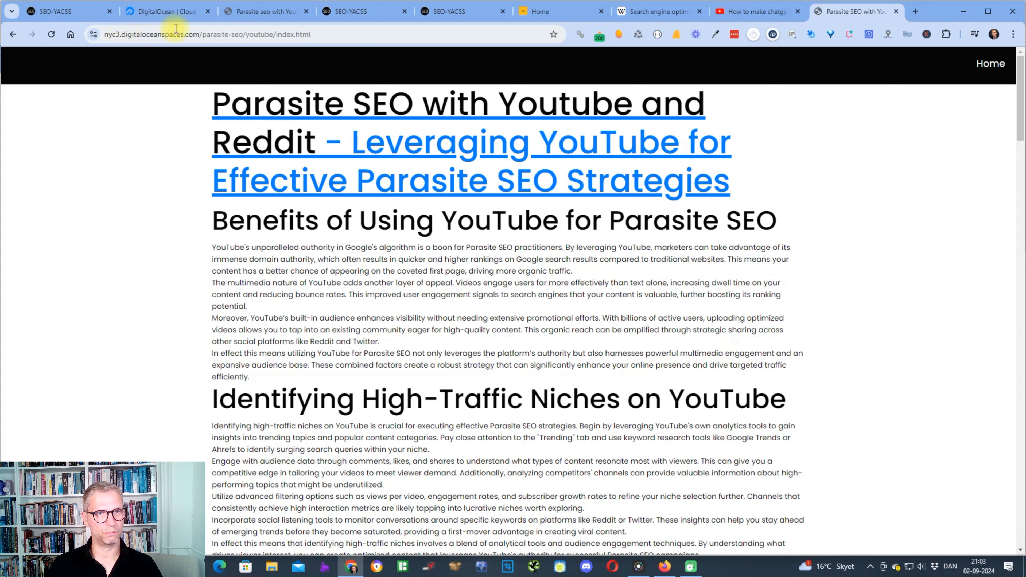
Step: Highlight the parasite-seo bucket and youtube directory parts of the uploaded page's URL
drag(202, 32, 301, 32)
click(279, 32)
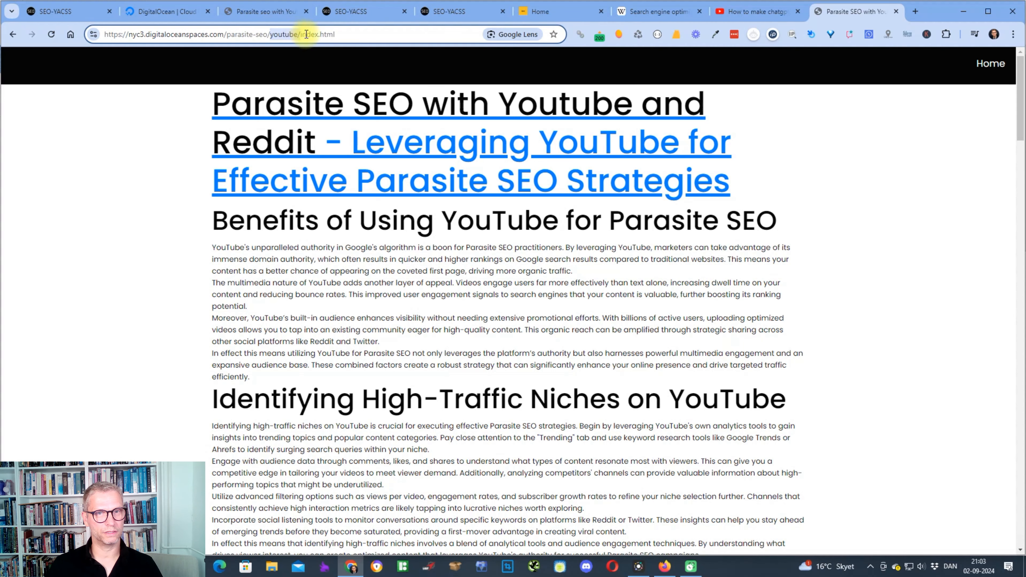
click(358, 36)
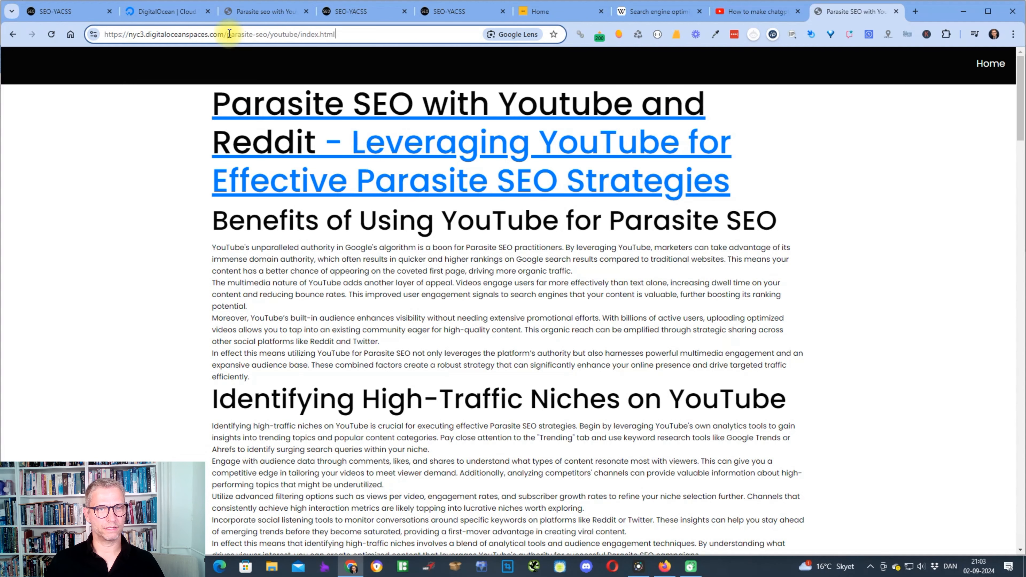
drag(227, 34, 293, 34)
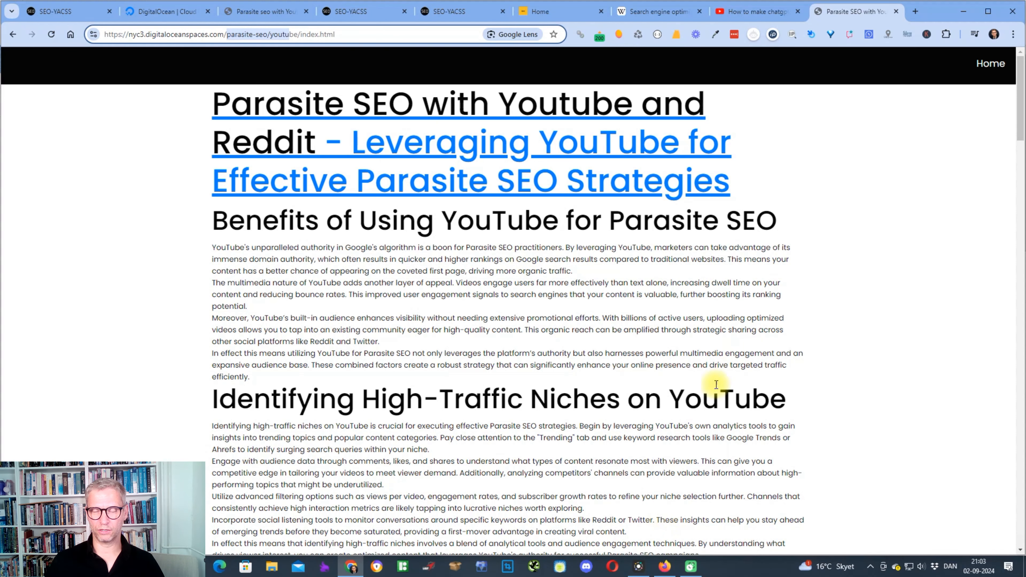